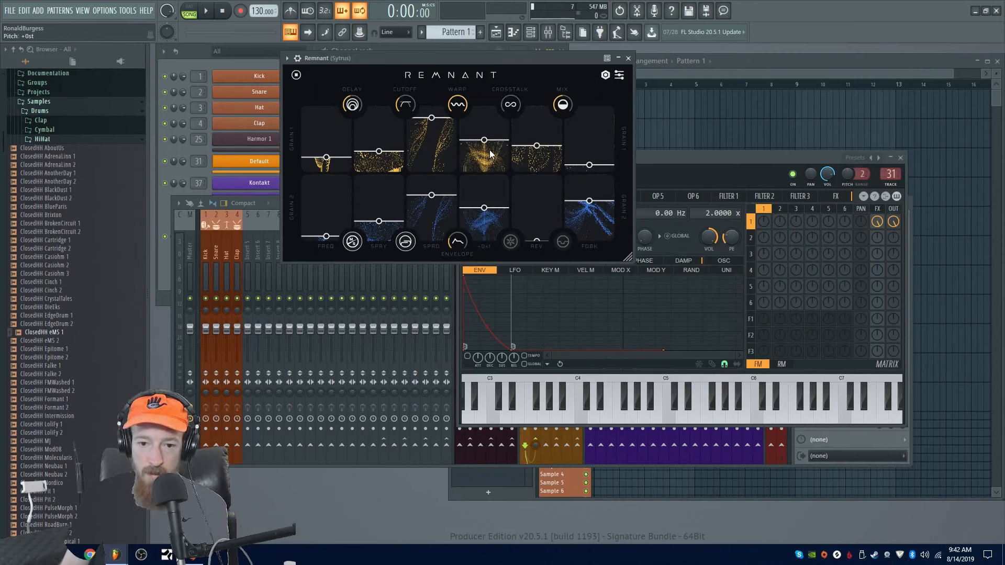
- Raise grain 1's pitch slightly and increase the spray of both grain engines in Remnant
drag(490, 153, 490, 150)
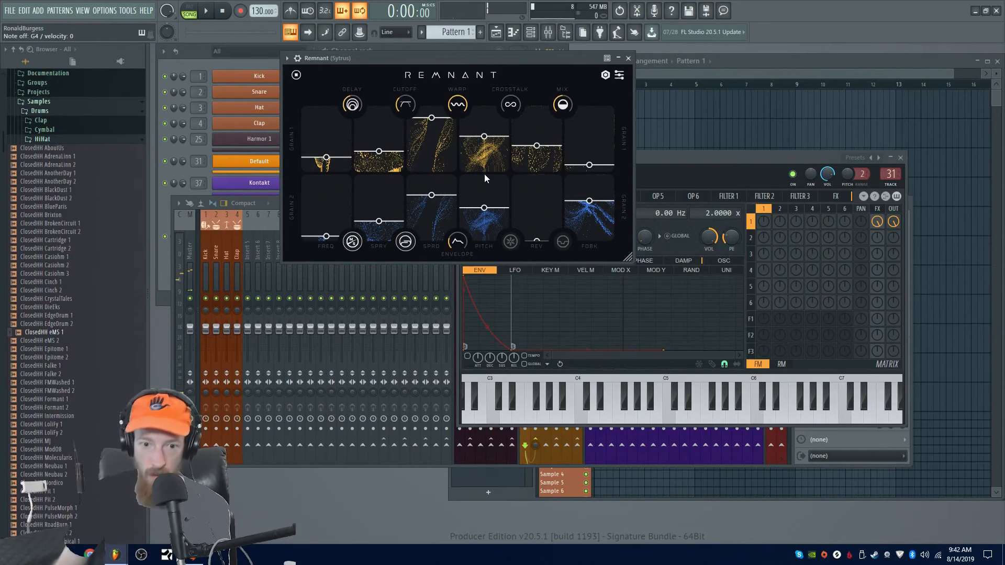
scroll(387, 165, up, 1)
drag(386, 142, 390, 108)
drag(380, 225, 380, 202)
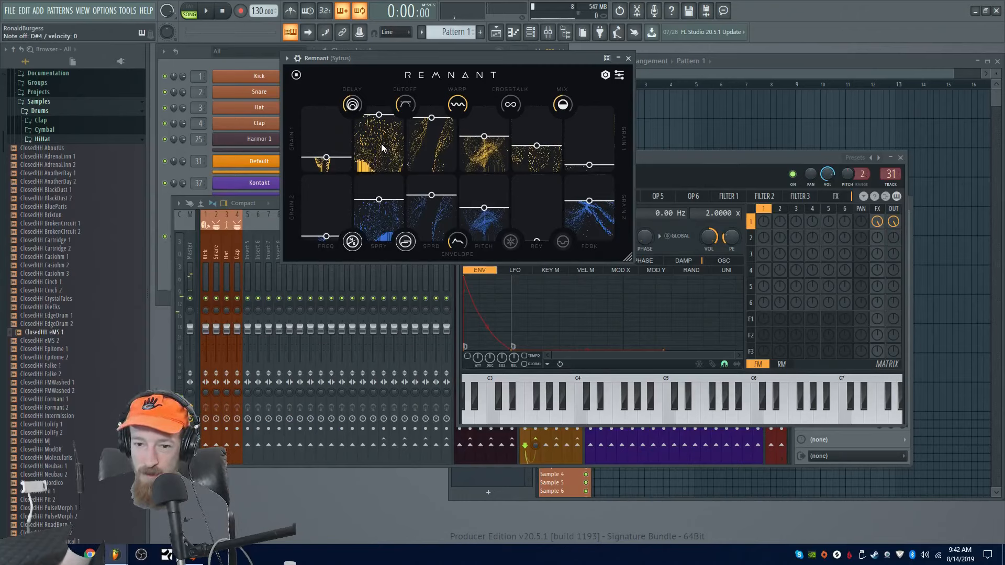
- Set grain 1's reverse to 62% and feedback to 0.45, and lower its grain frequency to just above 1.42 Hz
drag(537, 155, 539, 135)
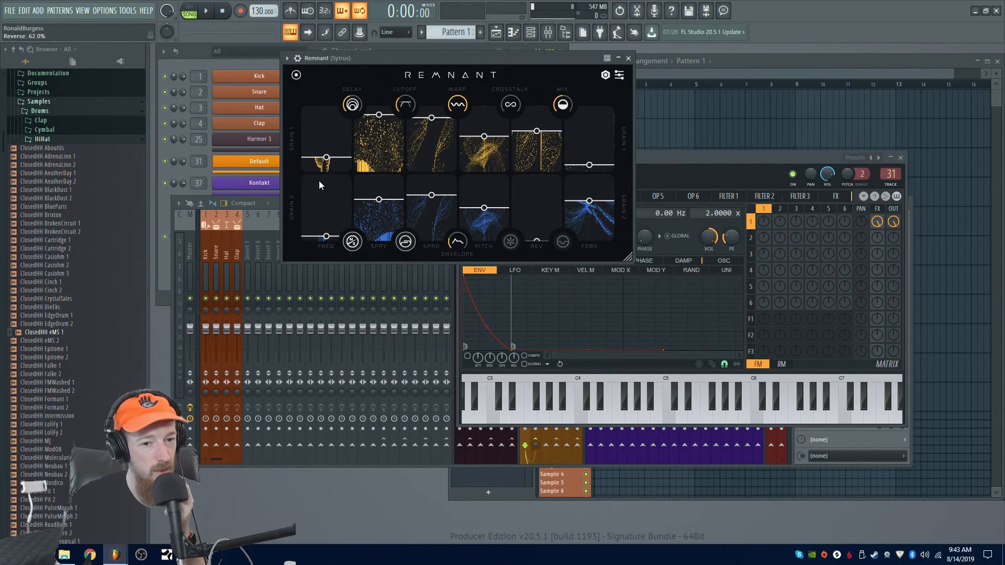
mouse_move(334, 154)
mouse_down()
mouse_move(337, 108)
mouse_move(331, 151)
mouse_up()
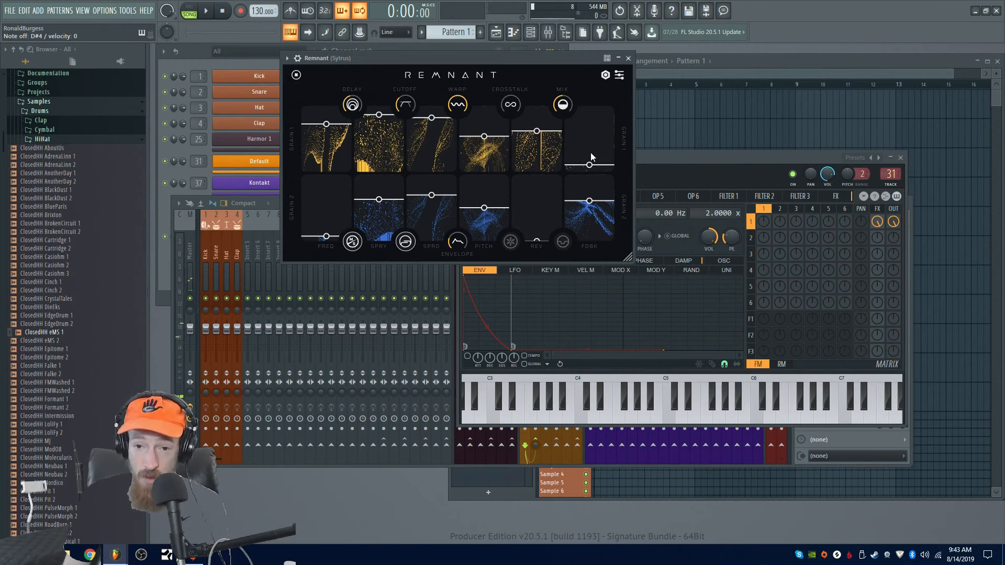
drag(590, 165, 594, 162)
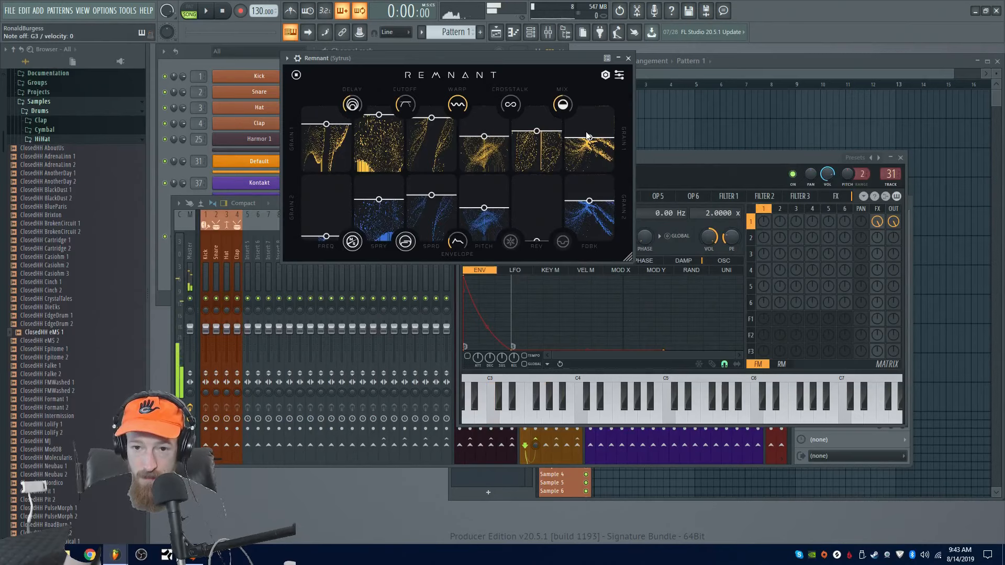
drag(592, 148, 511, 154)
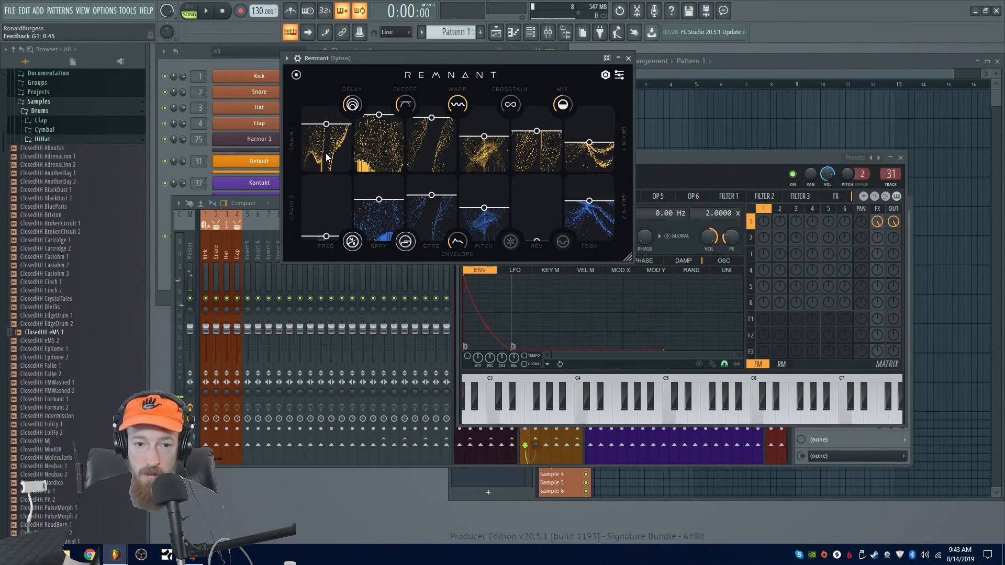
drag(327, 157, 335, 206)
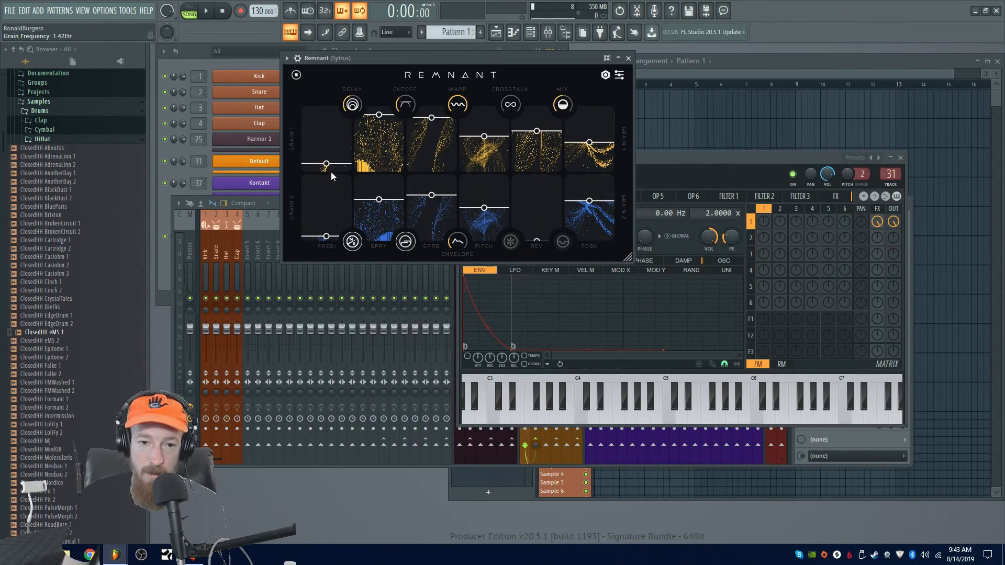
scroll(336, 162, up, 3)
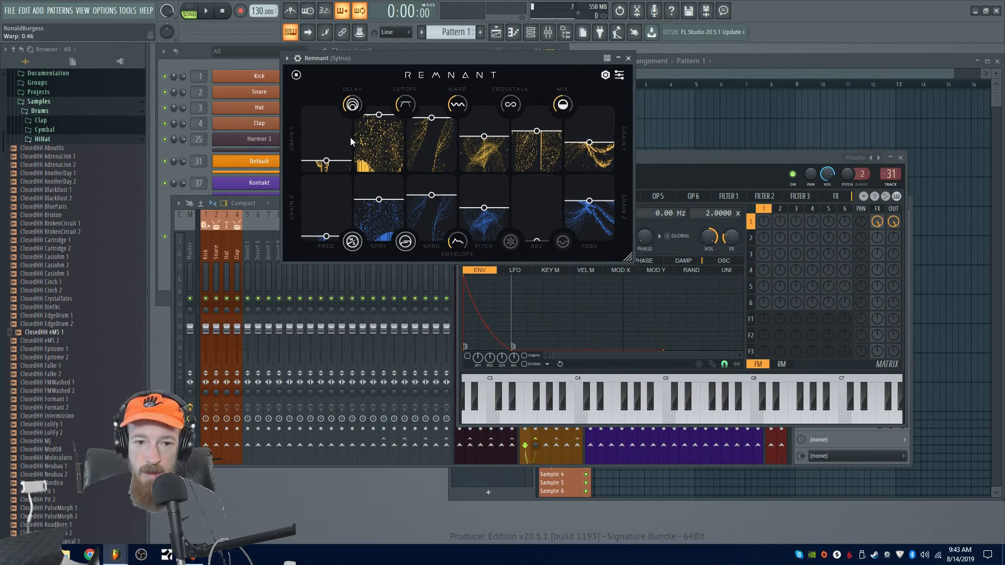
- Examine Remnant's built-in guide to the signal flow and global parameters, and close it
drag(352, 107, 353, 104)
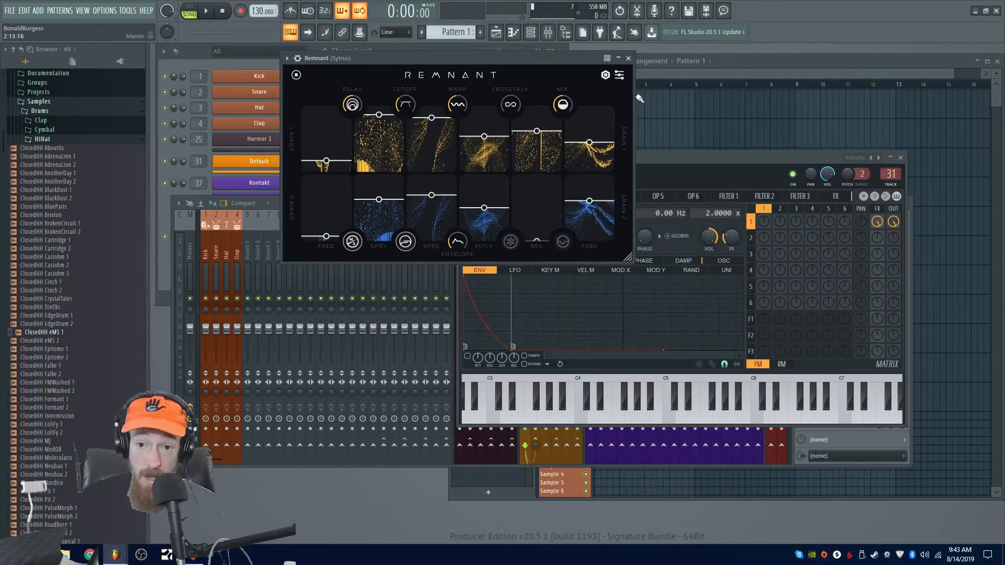
click(604, 76)
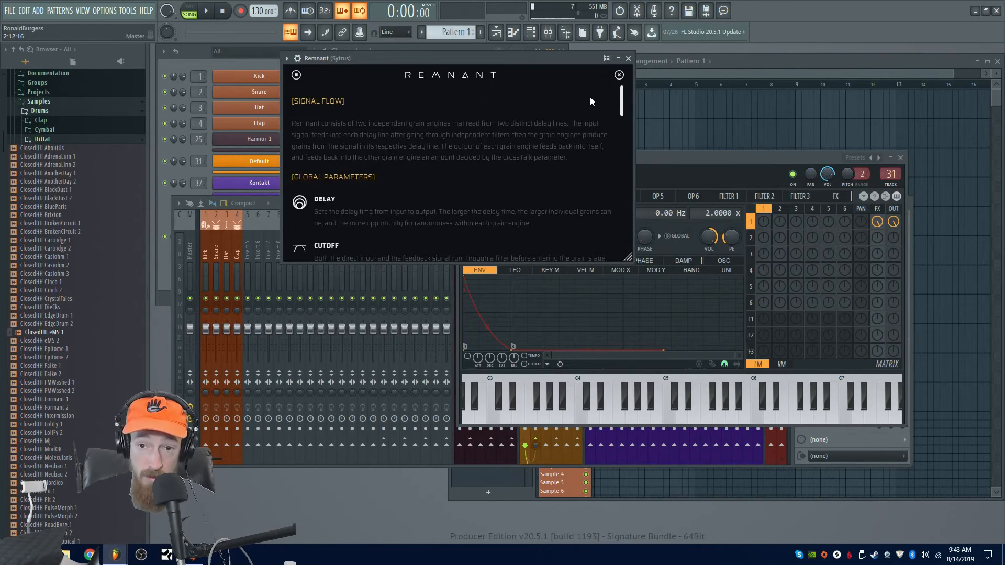
click(618, 76)
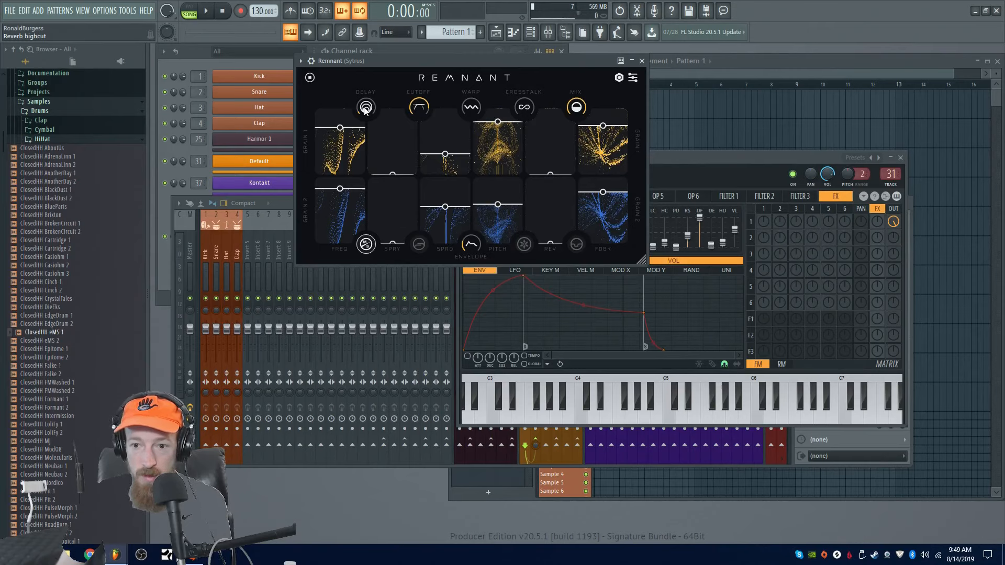
- Check operator 1's effects routing in Sytrus and raise the Crosstalk amount between Remnant's two grain engines
click(777, 177)
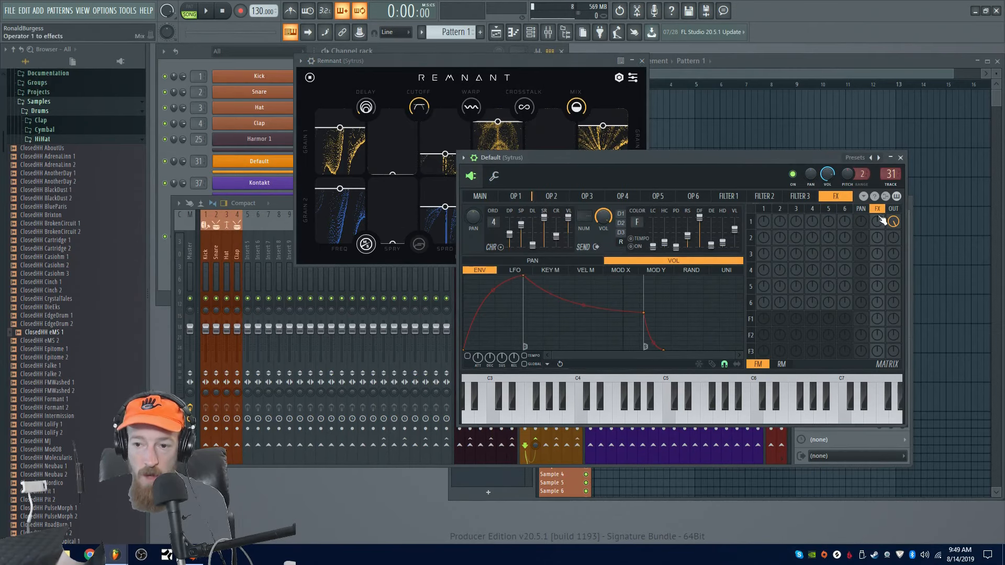
click(512, 62)
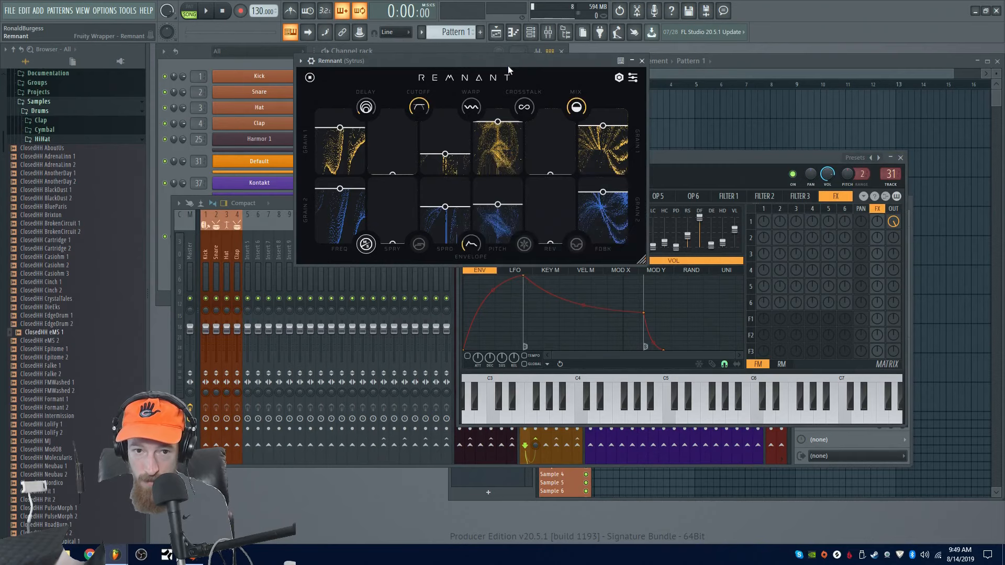
mouse_move(368, 111)
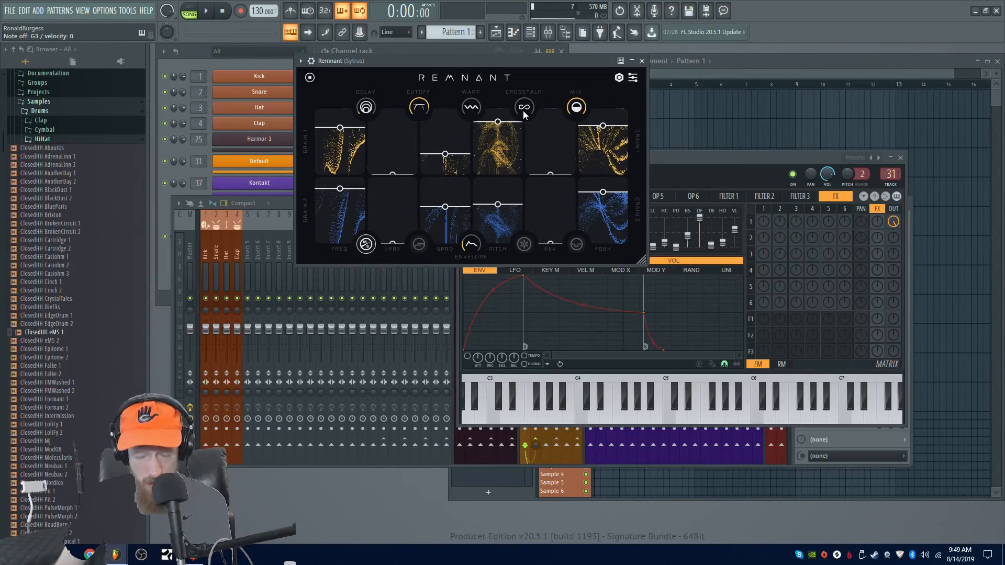
drag(523, 111, 523, 137)
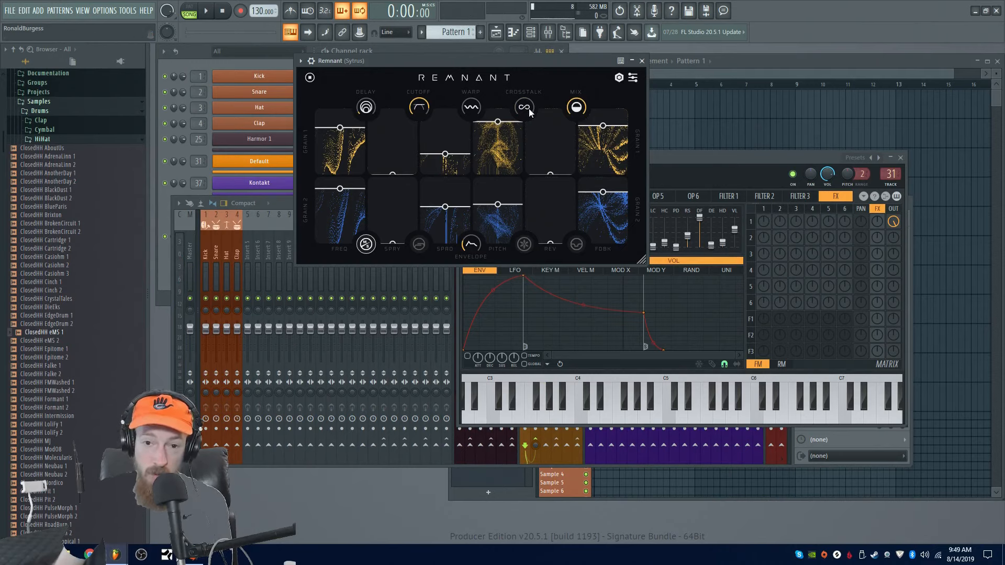
drag(528, 108, 519, 142)
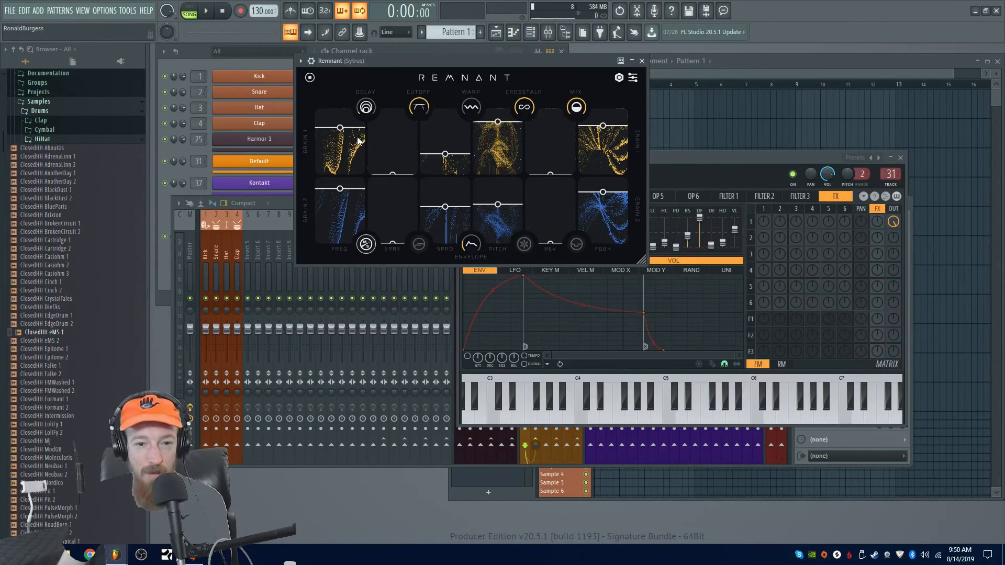
- Reset grain 2's pitch to 0 semitones and set grain 1's pitch to +7 semitones
double_click(503, 220)
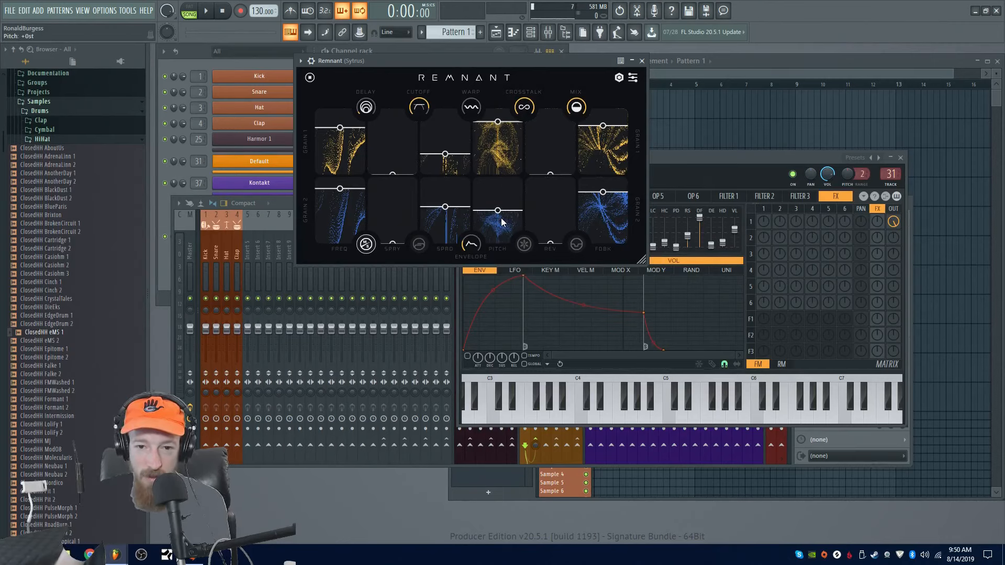
scroll(500, 136, up, 7)
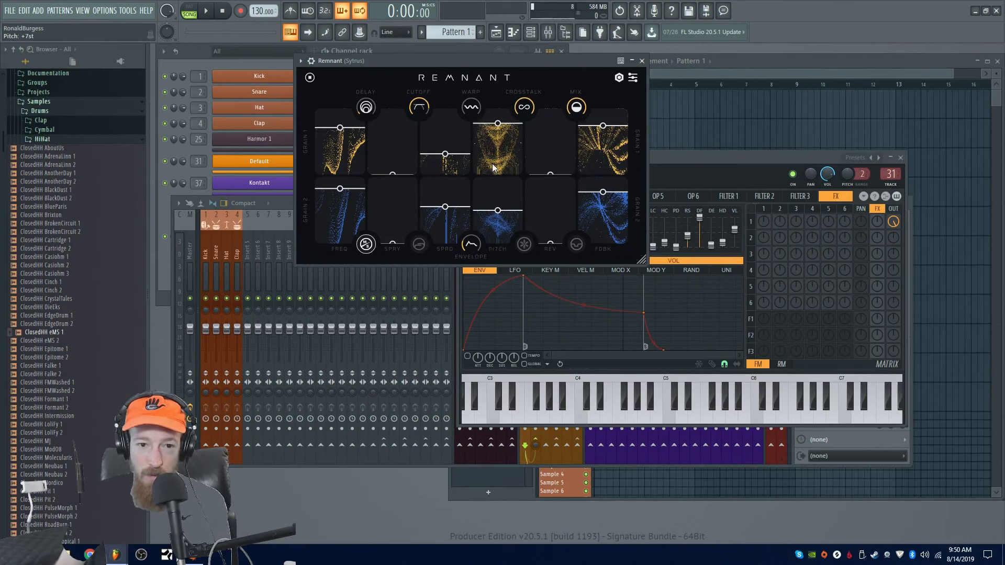
scroll(344, 156, down, 5)
- Sweep both grain frequencies between their extremes, settling grain 1 at a high rate and grain 2 at about 23.8 Hz
drag(343, 152, 348, 108)
drag(345, 201, 347, 176)
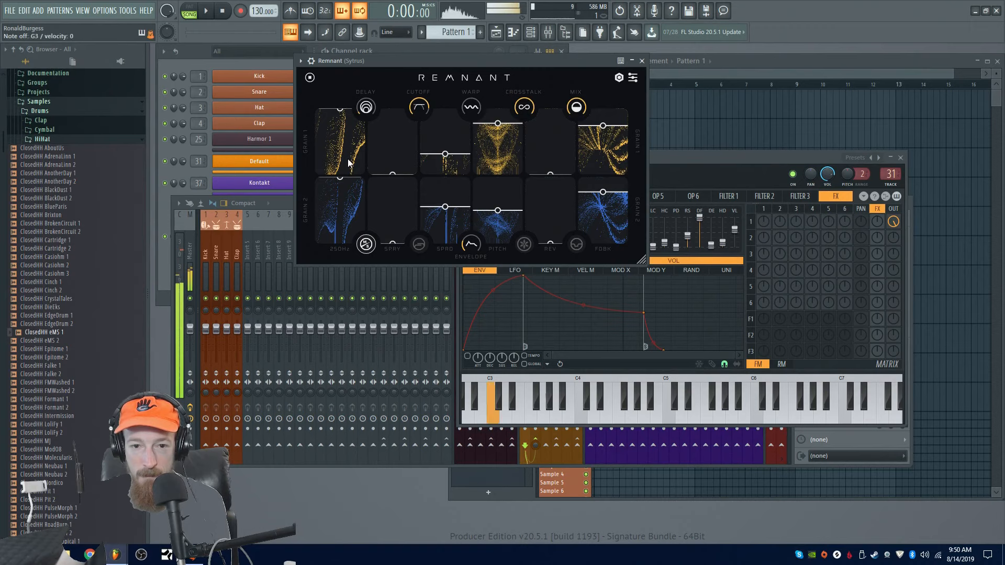
drag(347, 163, 345, 238)
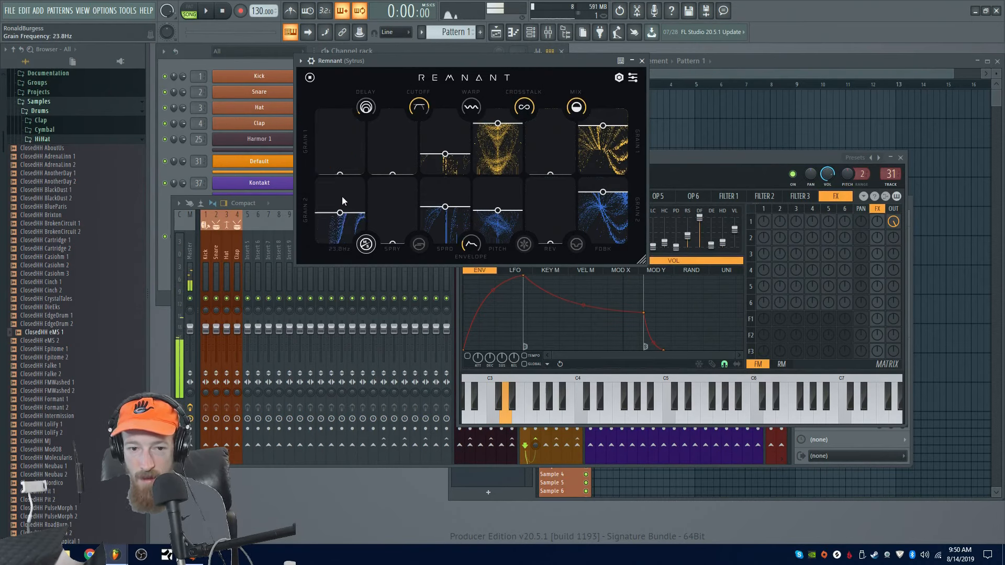
drag(348, 157, 352, 87)
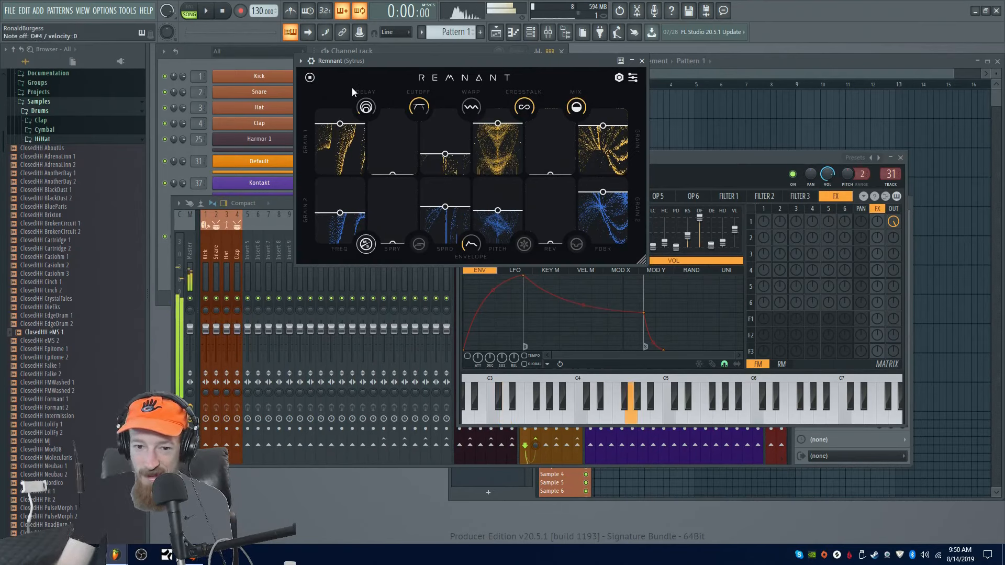
drag(338, 124, 340, 120)
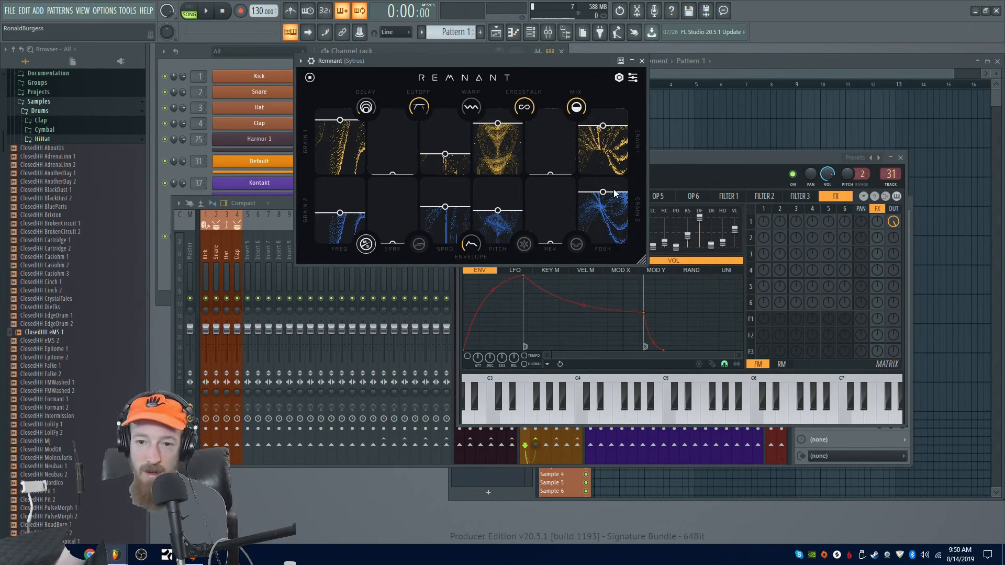
- Lower the feedback of both grains, with grain 1 at 0.25, and rebalance the two grain frequencies
click(627, 156)
click(606, 215)
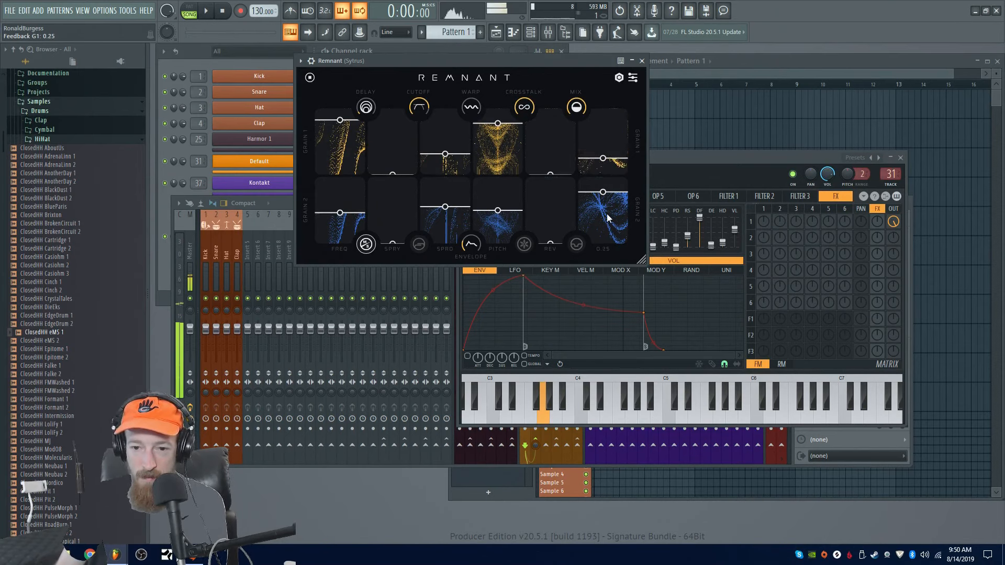
drag(606, 250, 604, 271)
mouse_move(343, 149)
mouse_down()
mouse_move(351, 206)
mouse_move(354, 149)
mouse_up()
- Raise the reverse amount of both grains and set grain 2's spray to 0.52
drag(550, 174, 546, 90)
drag(547, 205, 548, 166)
drag(393, 243, 395, 172)
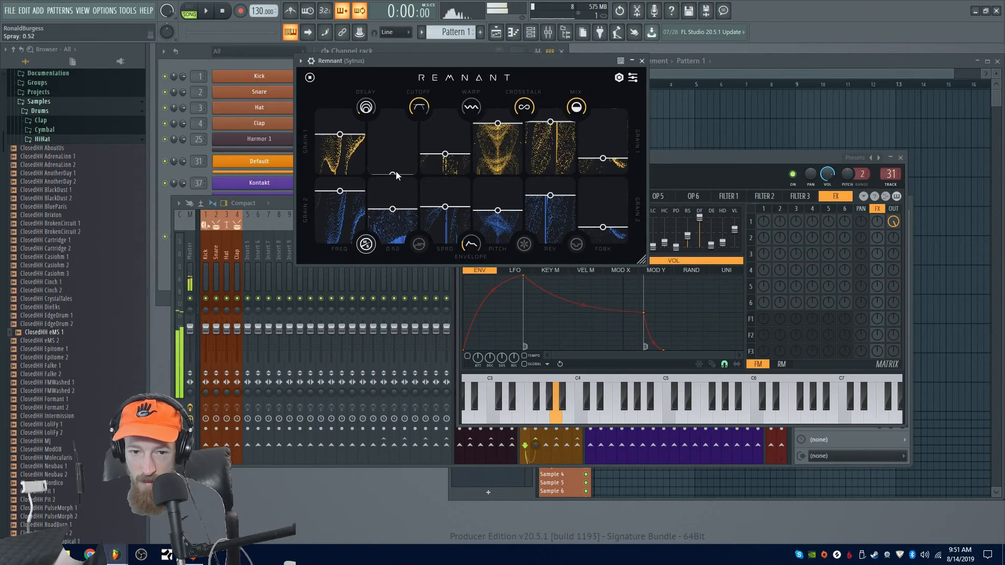
- Return grain 2's spray to zero, increase the spread of both grains, and lower grain 1's pitch
mouse_move(401, 110)
mouse_down()
mouse_move(406, 242)
mouse_move(444, 210)
mouse_up()
drag(445, 167, 487, 163)
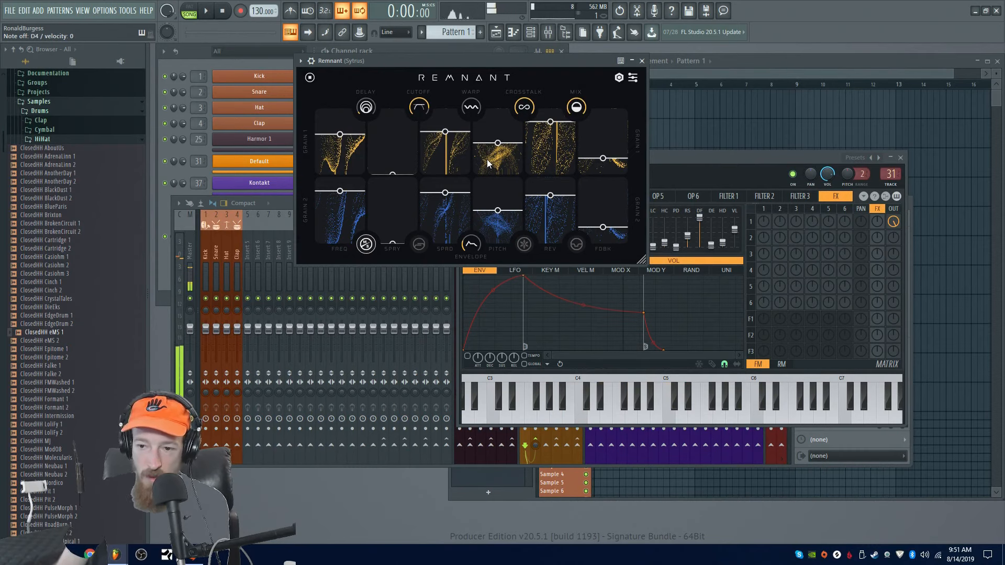
- Send operator 1 to the effects section in Sytrus, enable its reverb, and return to Remnant
click(883, 230)
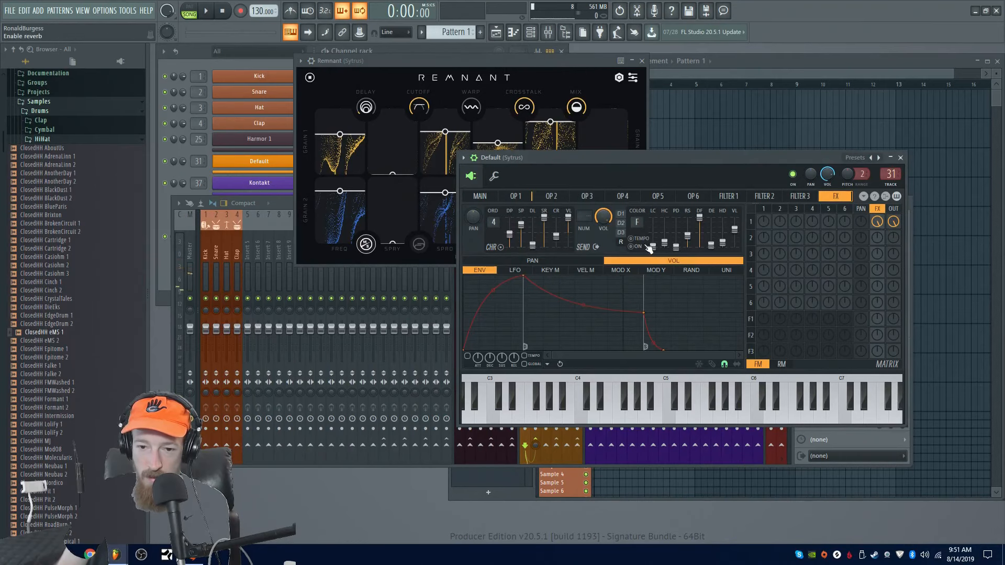
click(535, 62)
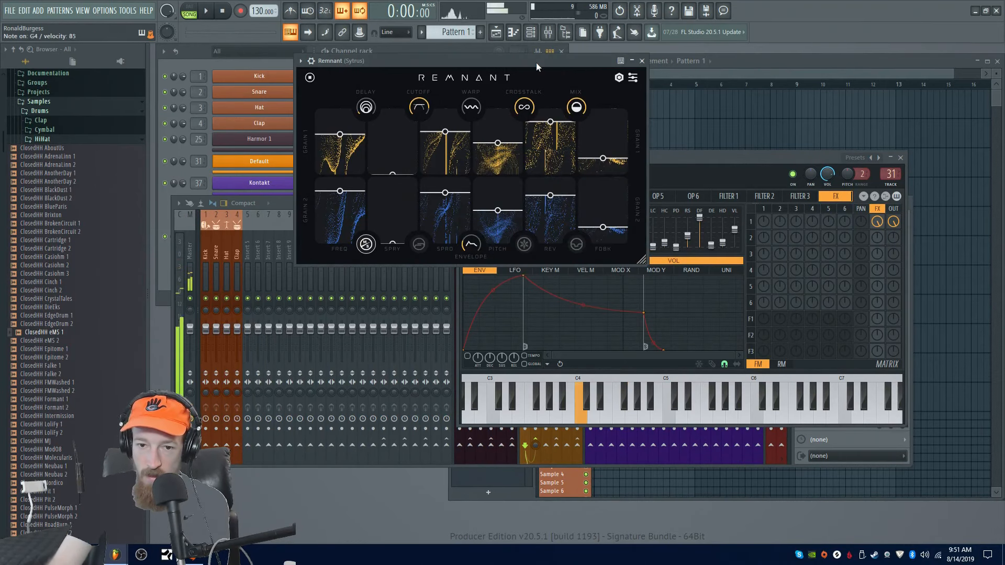
- Reduce grain 1's reverse to a low amount and drop its pitch to the minimum
drag(550, 121, 553, 202)
drag(497, 142, 503, 226)
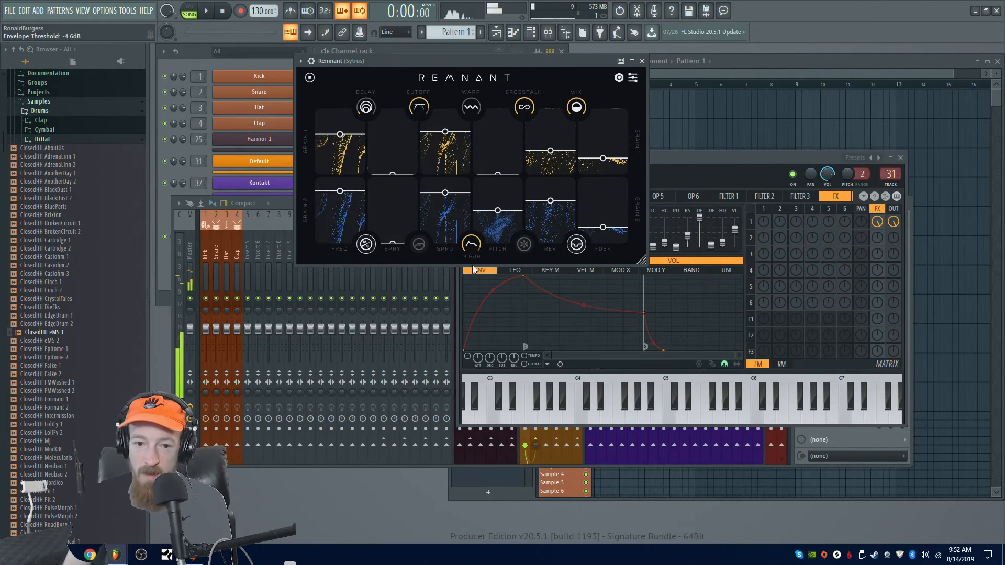
- Lower Remnant's envelope threshold to -35.0 dB
mouse_move(472, 265)
mouse_down()
mouse_move(472, 297)
mouse_move(476, 271)
mouse_up()
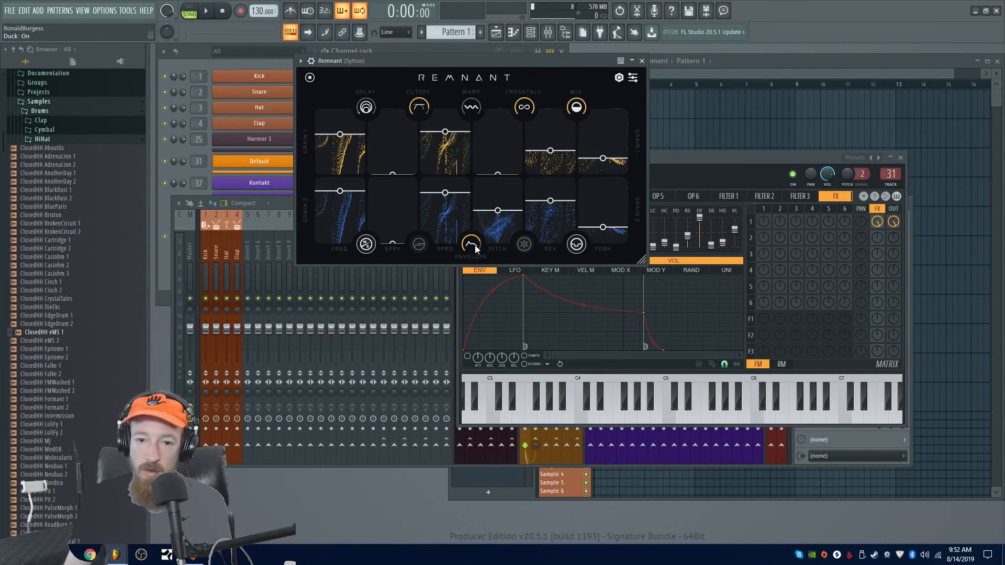
drag(478, 244, 477, 268)
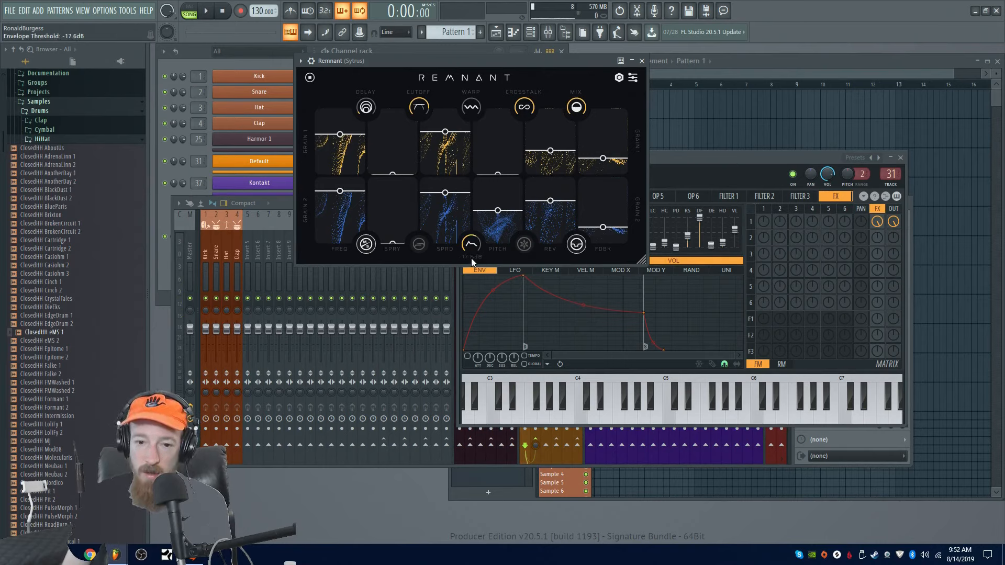
drag(475, 253, 467, 260)
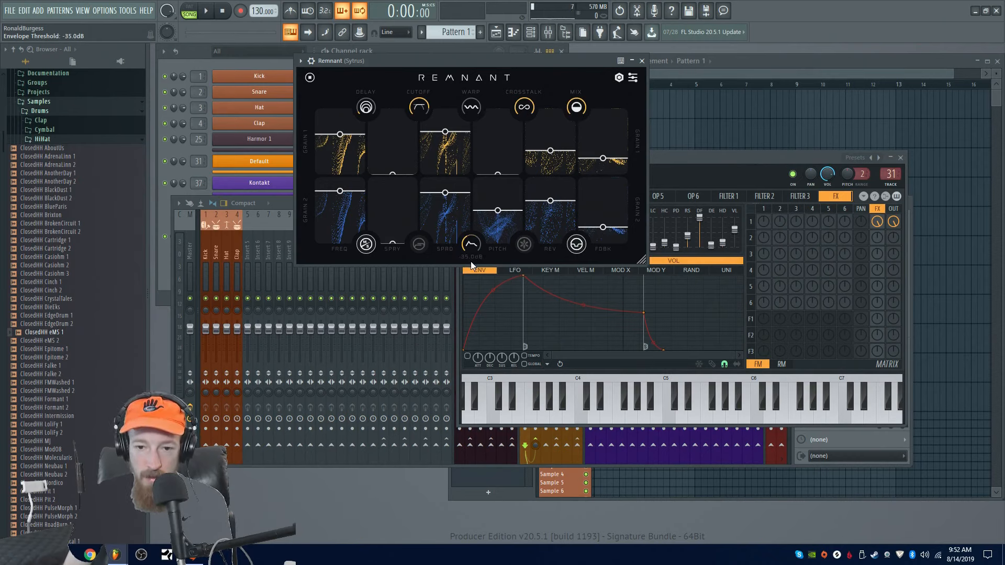
- Readjust the envelope threshold with ducking on and return to the Sytrus synthesizer window
click(575, 250)
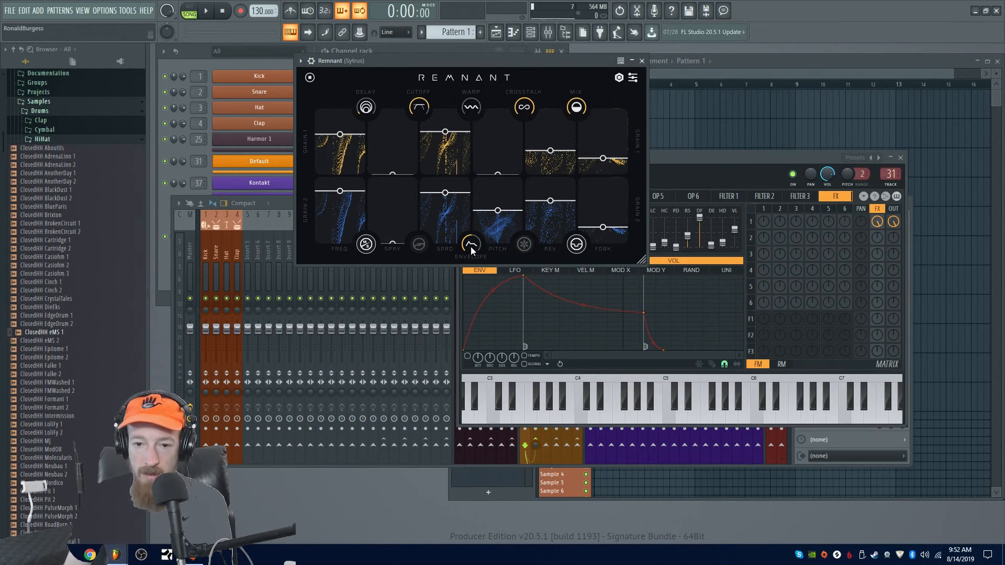
drag(470, 247, 472, 242)
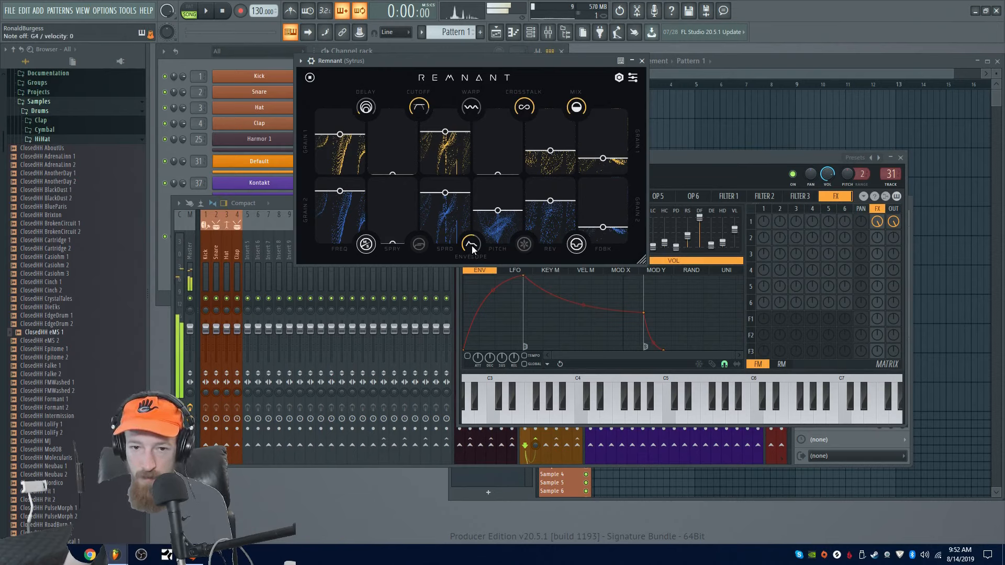
drag(473, 247, 476, 158)
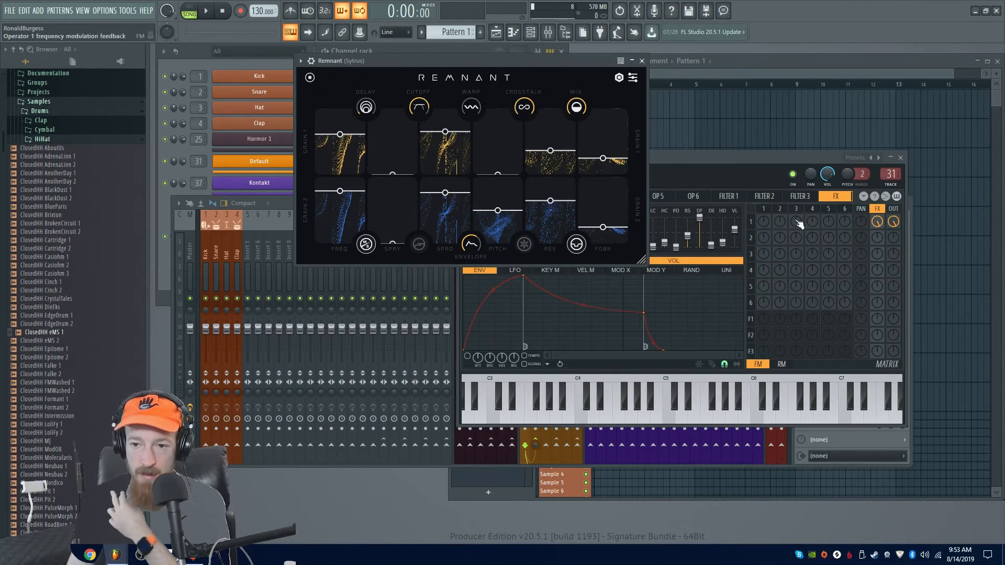
click(745, 166)
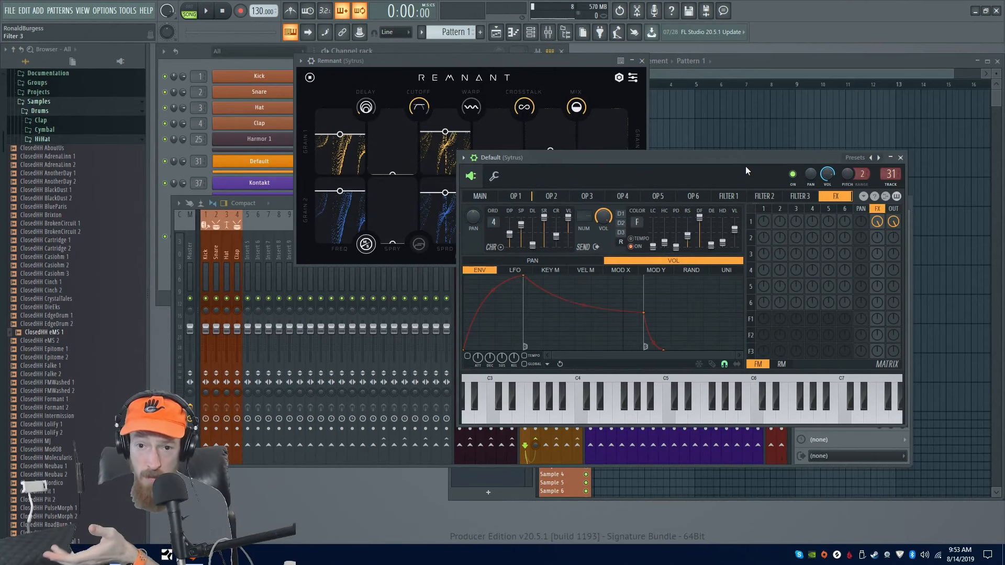
- Move the Remnant window aside and open the piano roll of the Default Sytrus channel
click(558, 82)
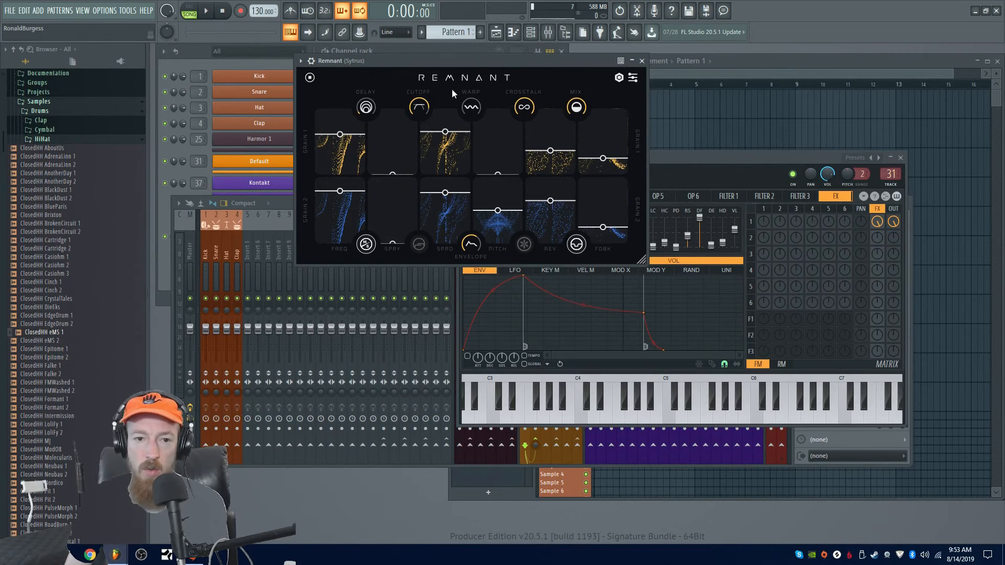
drag(467, 64, 703, 75)
click(383, 76)
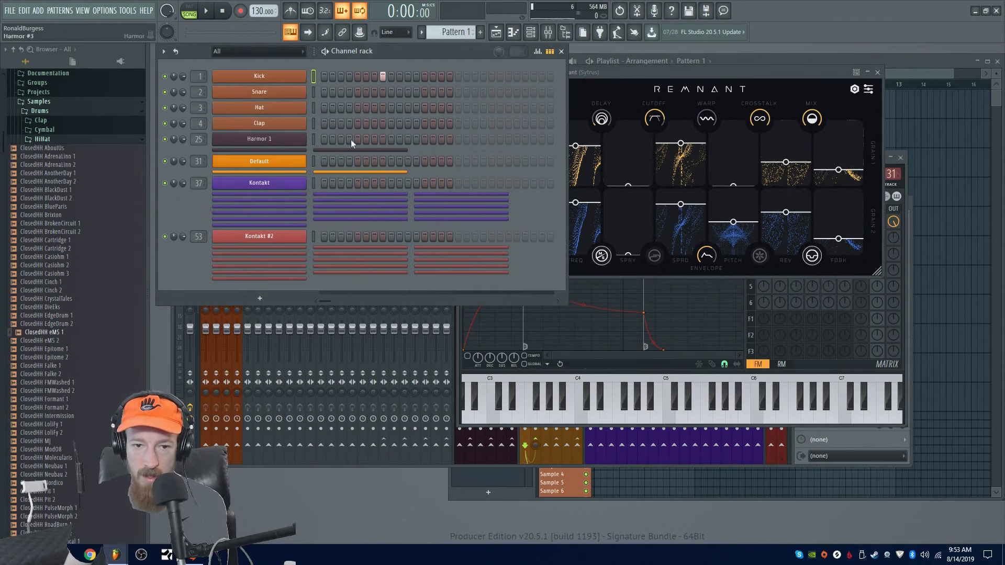
right_click(302, 158)
click(320, 159)
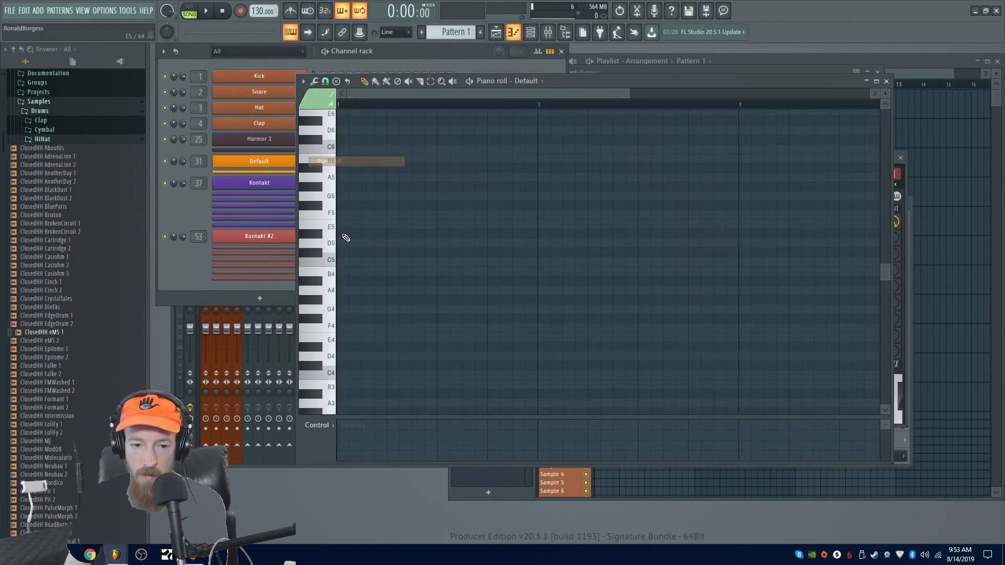
- Draw a strummed chord of short, staggered notes C4, D#4, G4, A#4 and C5 at the start of bar 1
scroll(336, 291, down, 3)
click(347, 290)
click(347, 261)
click(348, 224)
click(348, 196)
click(338, 158)
drag(335, 160, 336, 178)
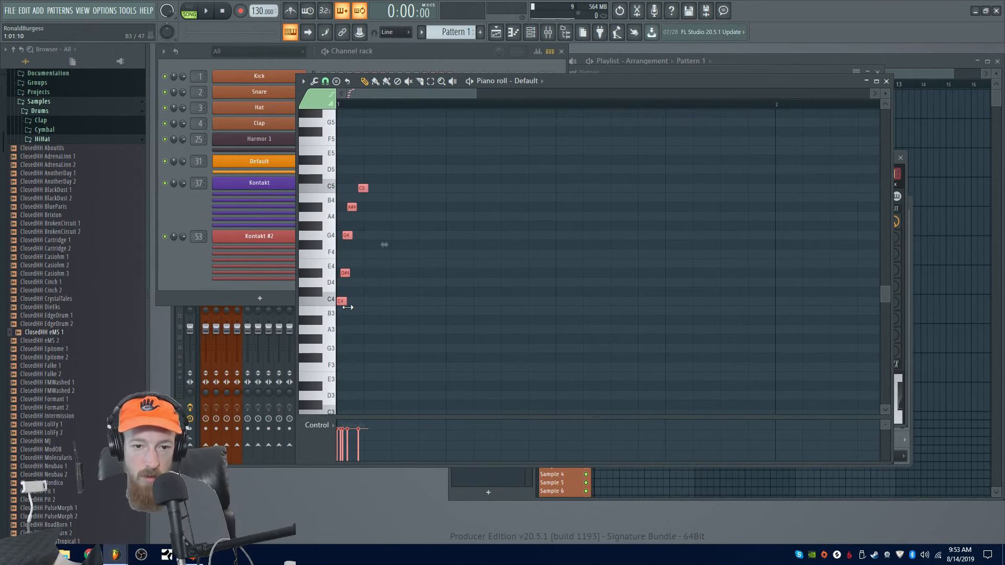
- Audition the strummed chord, transpose all its notes down one octave and audition it again
key(space)
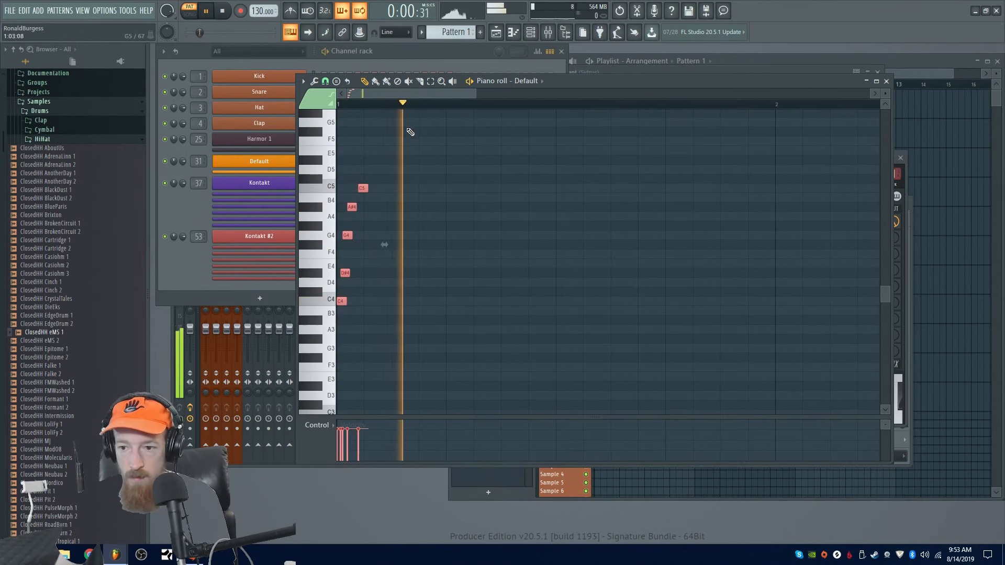
key(space)
click(902, 215)
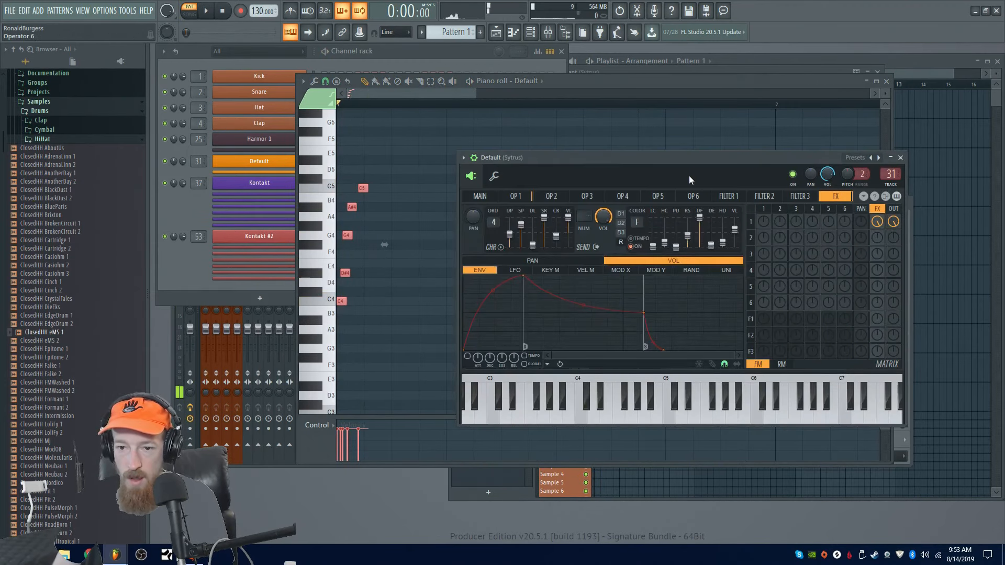
click(330, 302)
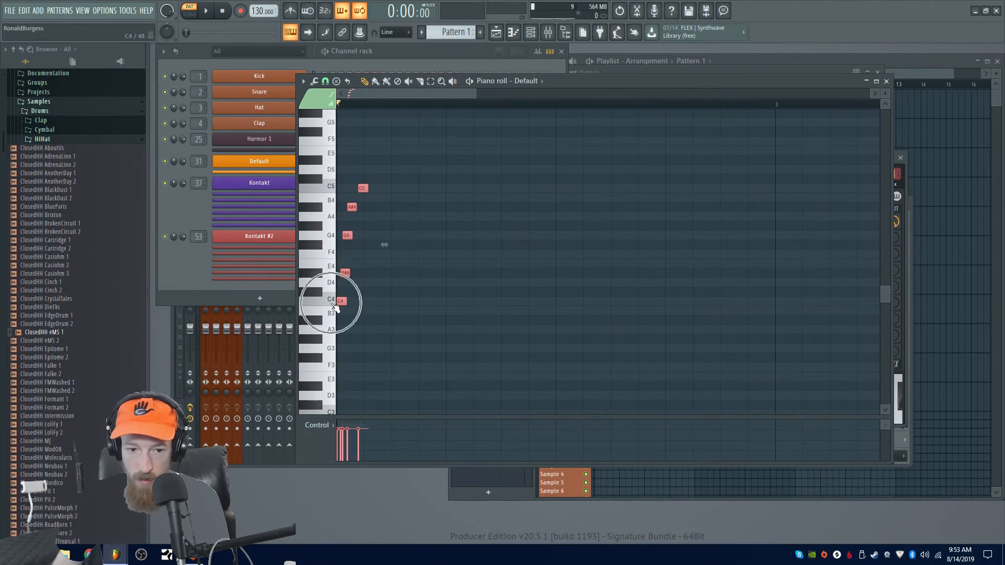
key(ctrl+Down)
key(space)
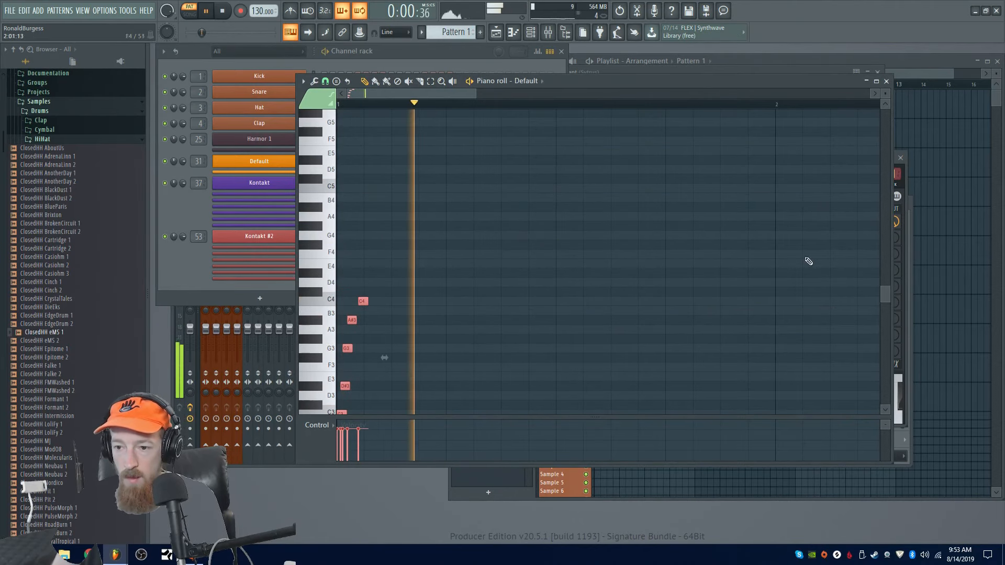
key(space)
- Close the Sytrus synthesizer window, reopen Remnant from the mixer's Sytrus track and reposition its window
click(904, 231)
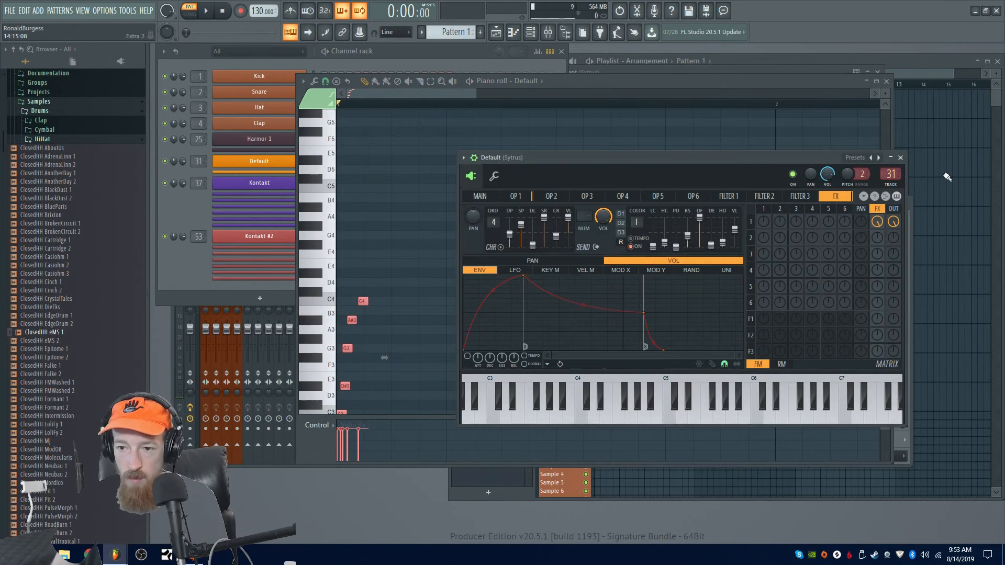
click(900, 158)
key(F9)
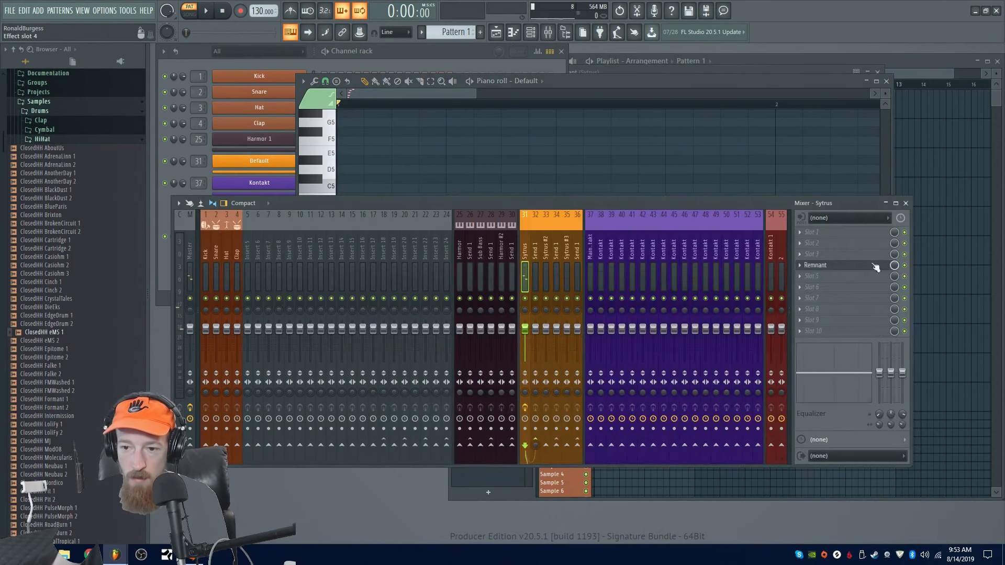
click(839, 262)
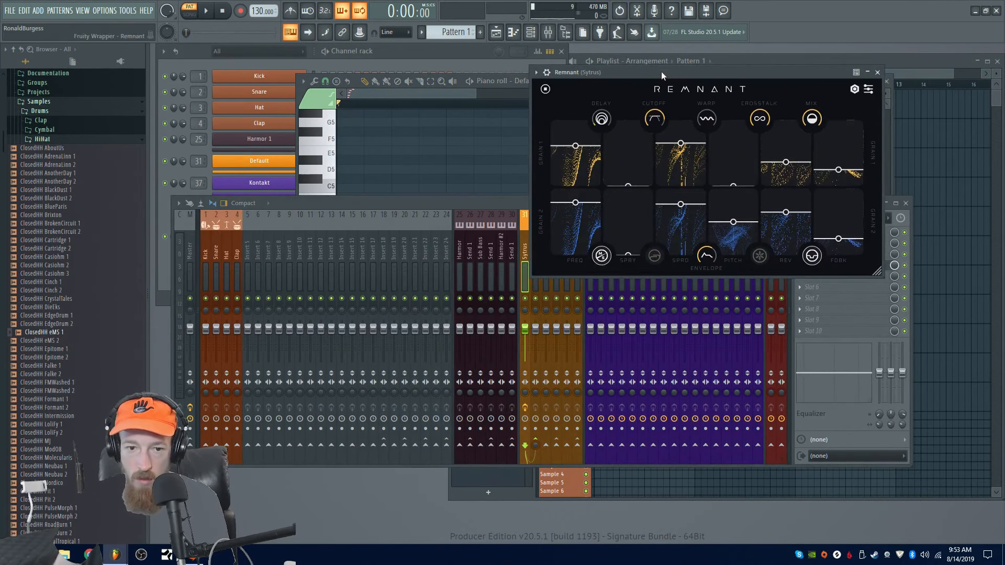
drag(667, 71, 451, 89)
- Set Remnant's delay to 746.6 ms and raise grain 2's feedback slightly while the pattern plays
drag(384, 126, 392, 85)
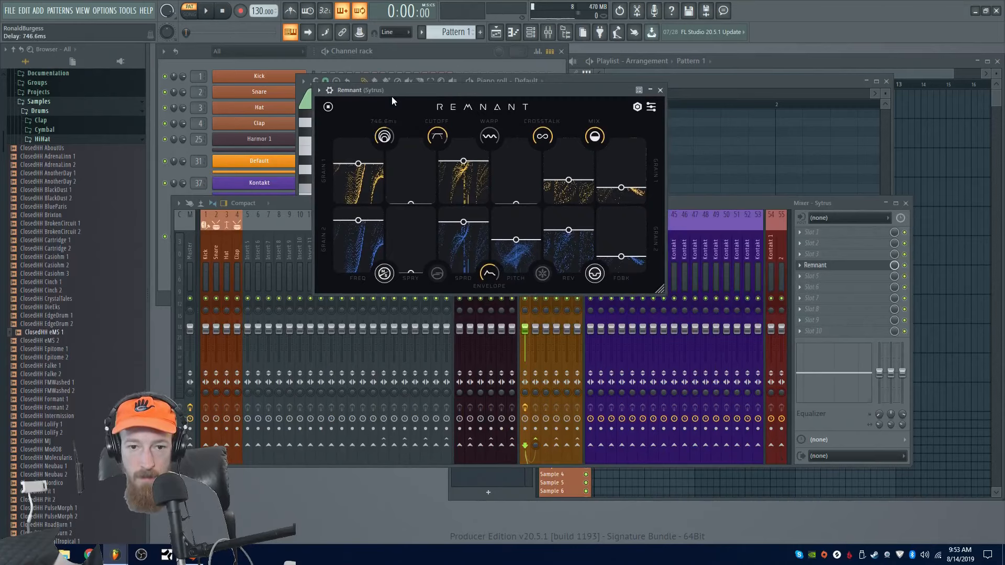
key(space)
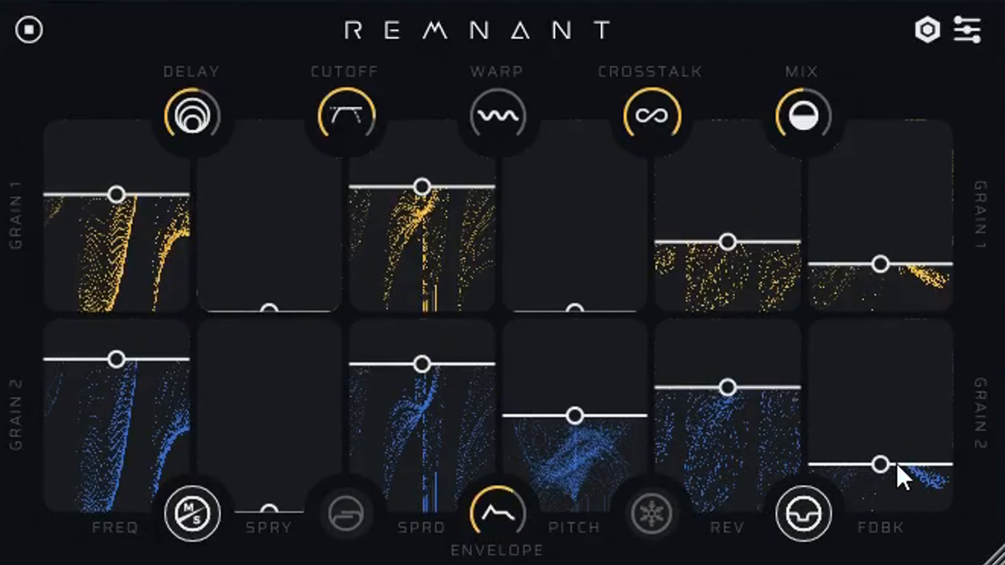
drag(896, 467, 892, 447)
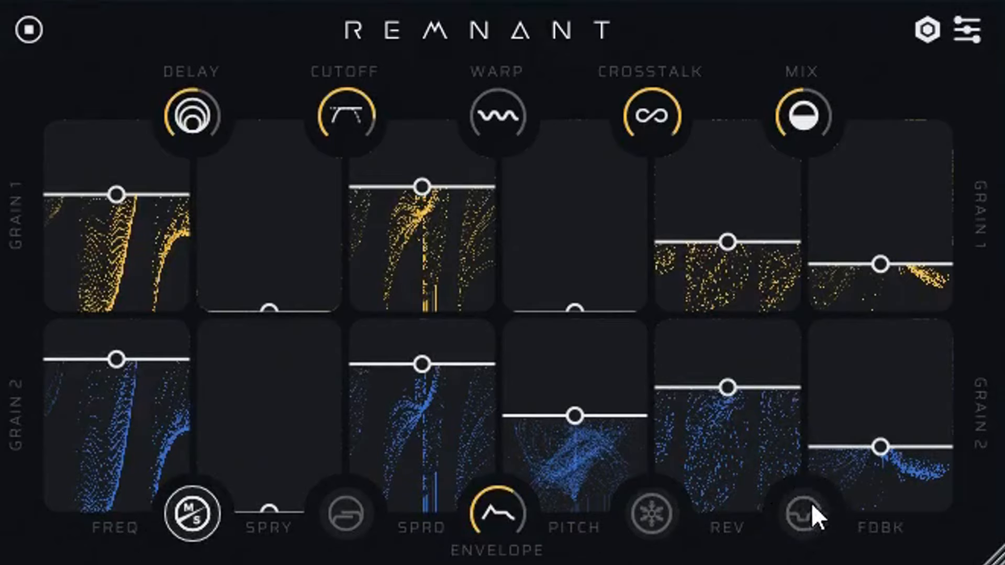
- Lower both grains' frequency, with grain 1 at 2.63 Hz, and reset grain 1's pitch to its default
drag(111, 414, 109, 522)
drag(120, 264, 120, 346)
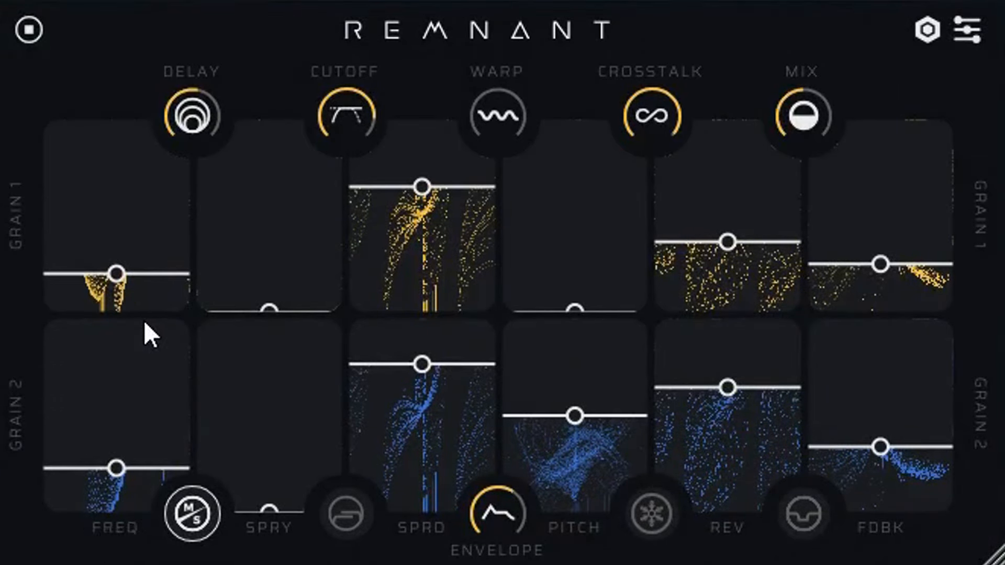
drag(131, 277, 140, 291)
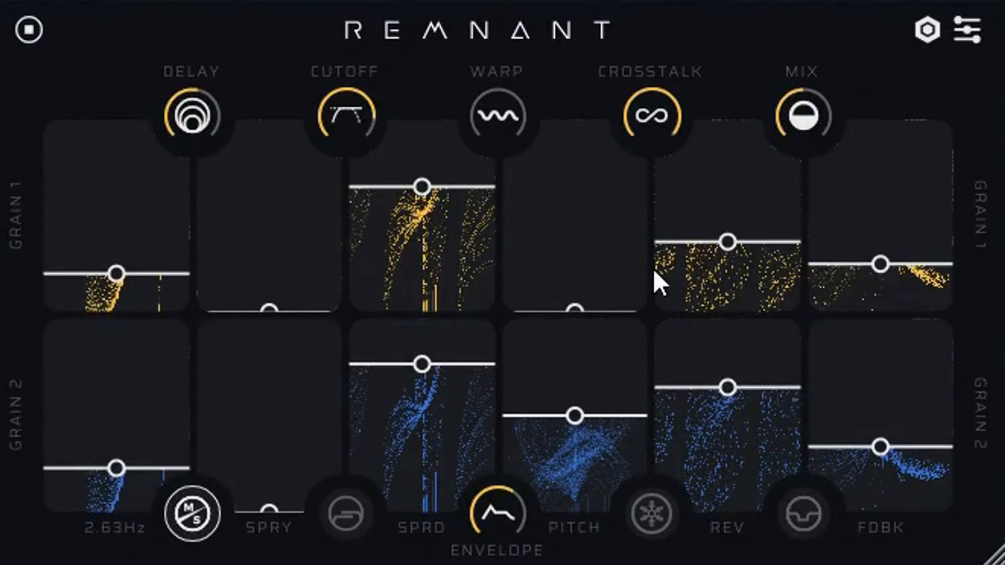
double_click(614, 290)
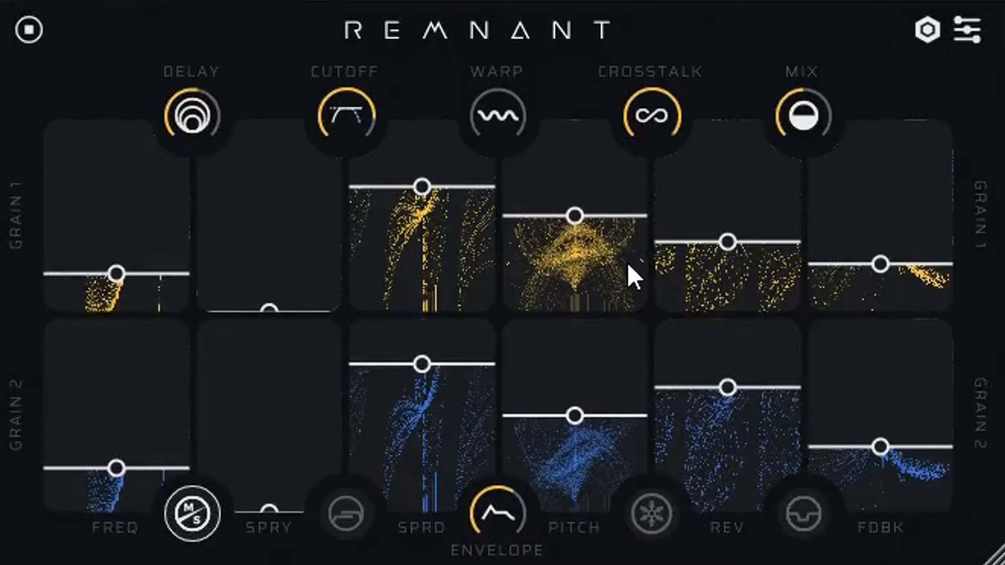
- Extend the strummed chord into a four-bar progression and lower the bar 4 chord's bottom note to G2
scroll(344, 117, down, 3)
drag(366, 139, 352, 174)
drag(338, 122, 355, 98)
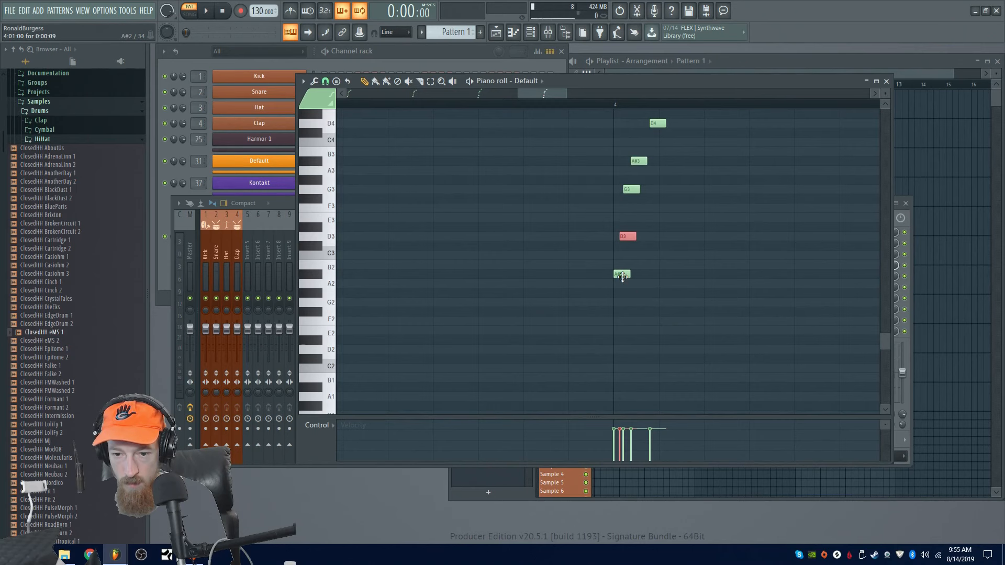
drag(623, 274, 624, 300)
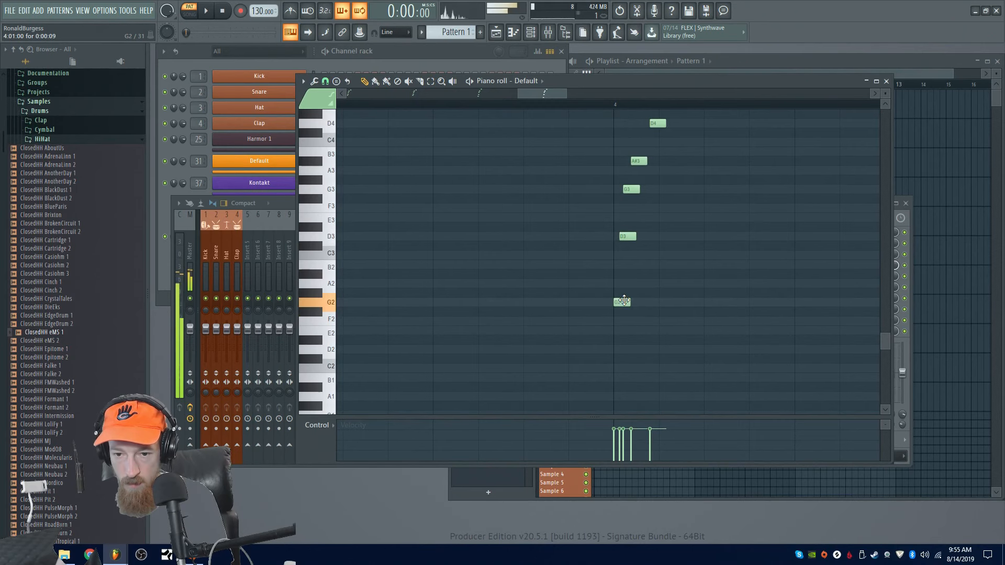
scroll(624, 300, up, 2)
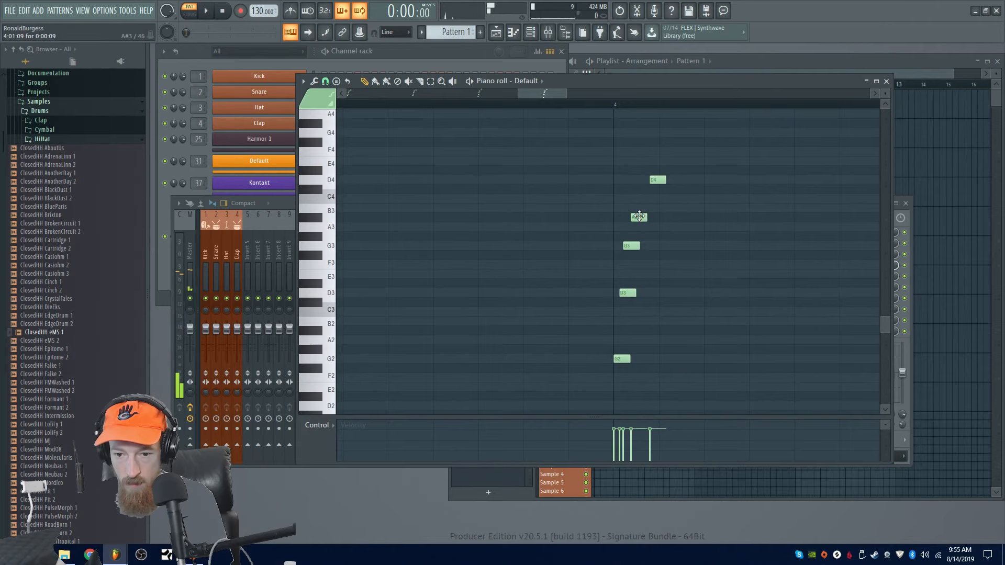
scroll(550, 251, down, 6)
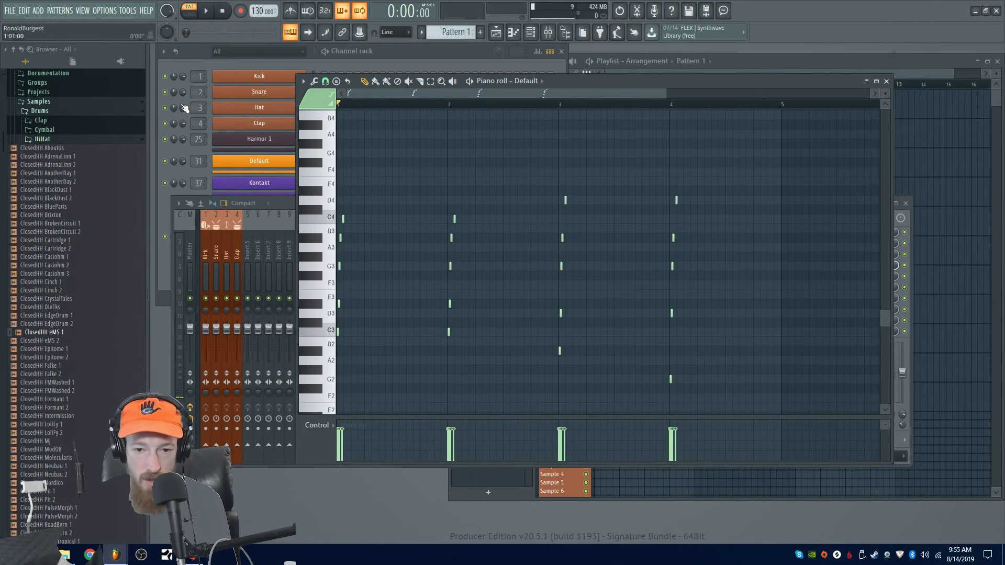
- Audition the chord progression, close its piano roll and place Pattern 1 at bar 1 on the playlist's Master track
key(space)
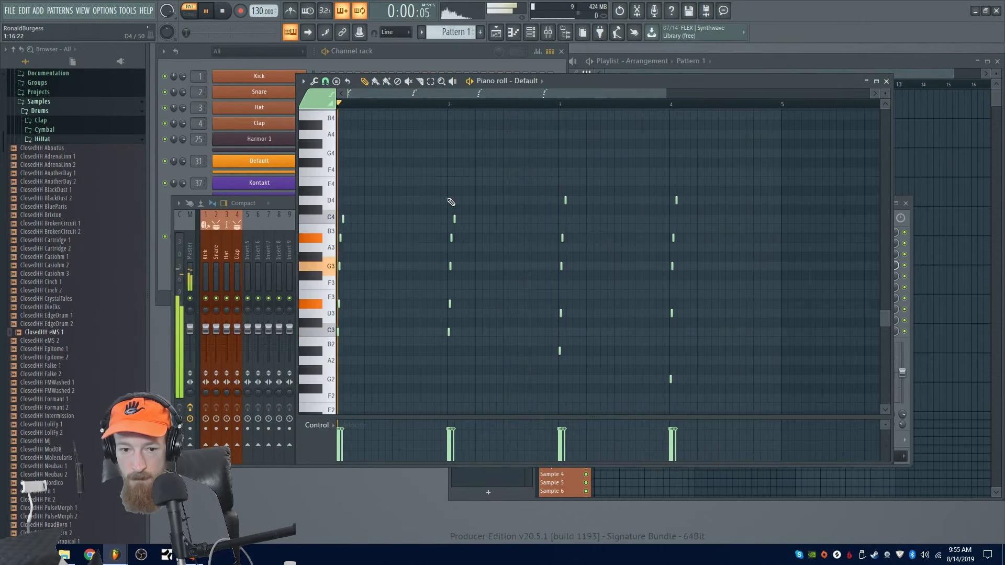
click(886, 81)
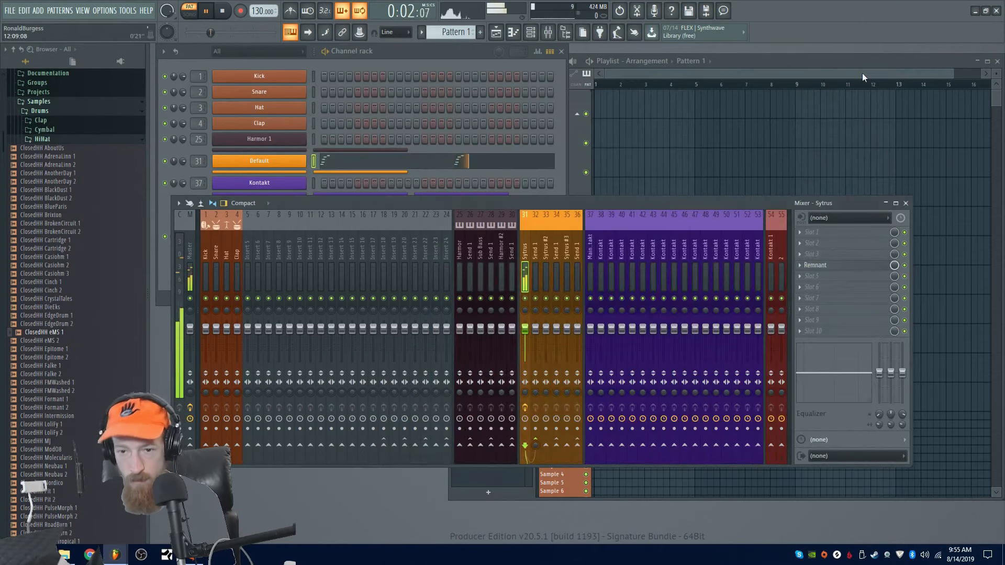
click(861, 73)
key(space)
drag(648, 104, 544, 107)
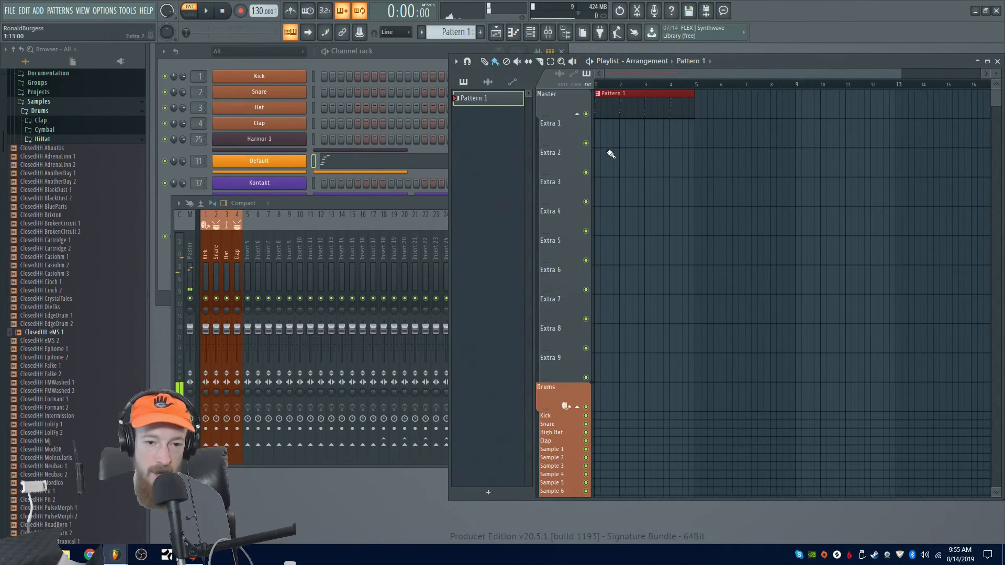
click(311, 200)
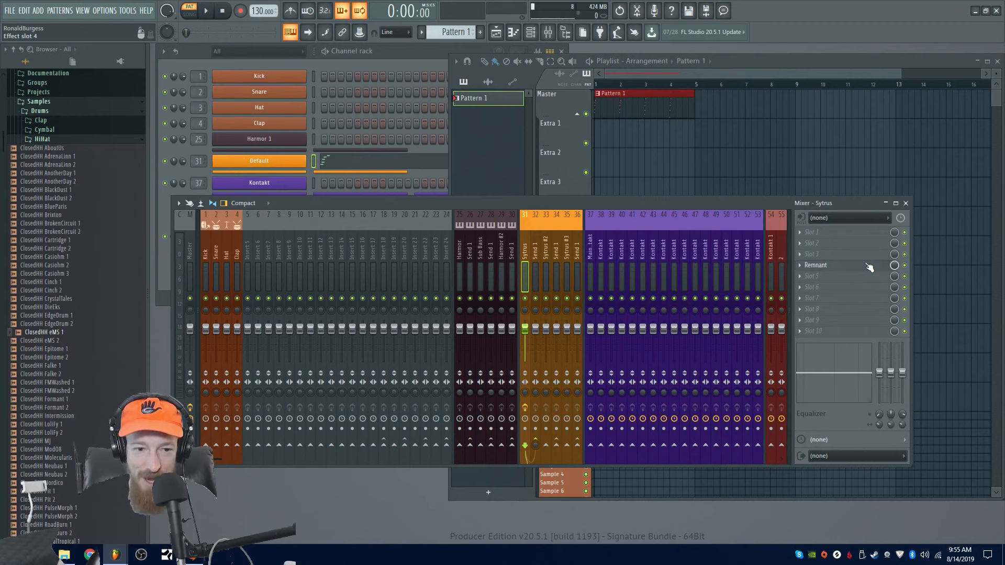
click(556, 256)
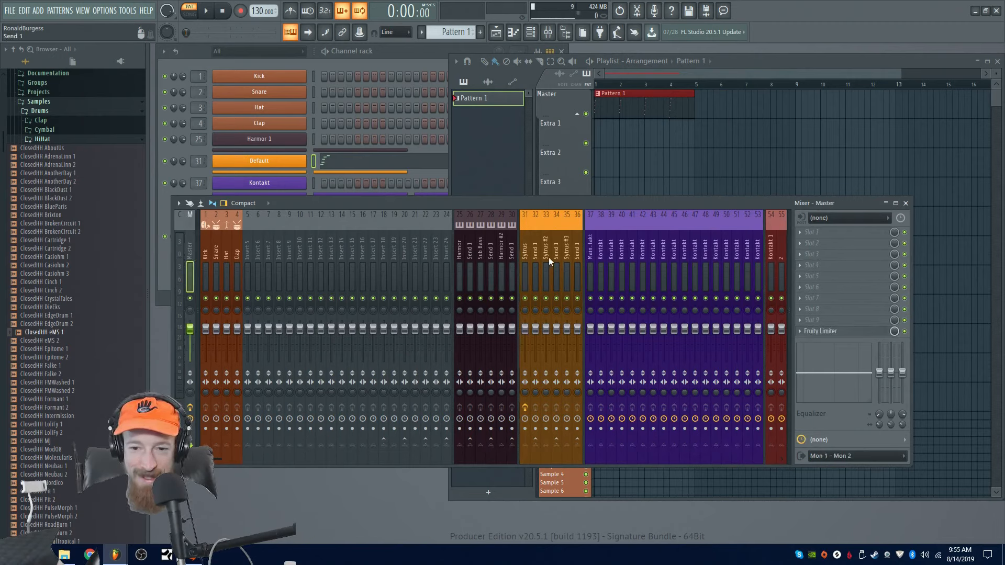
click(565, 256)
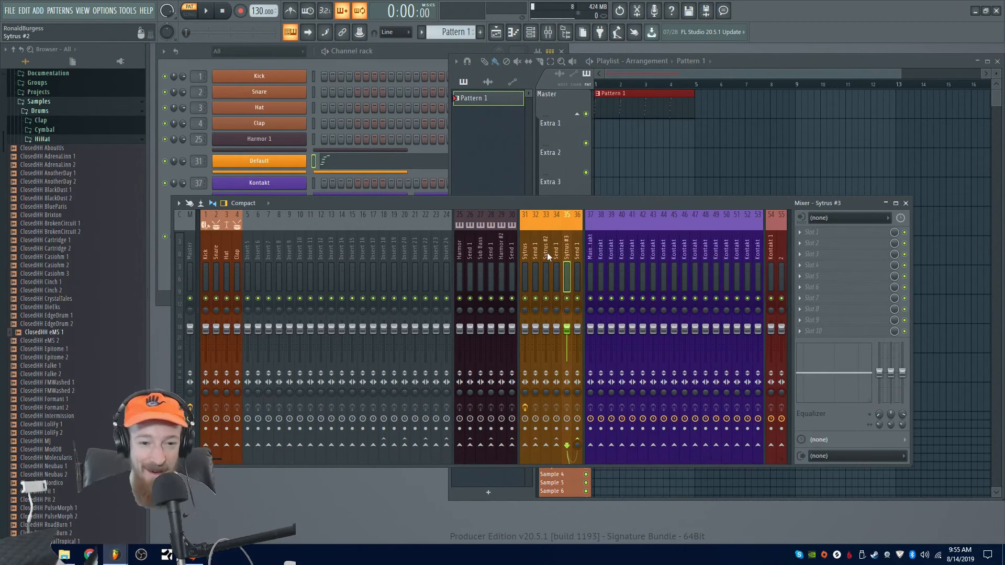
click(209, 258)
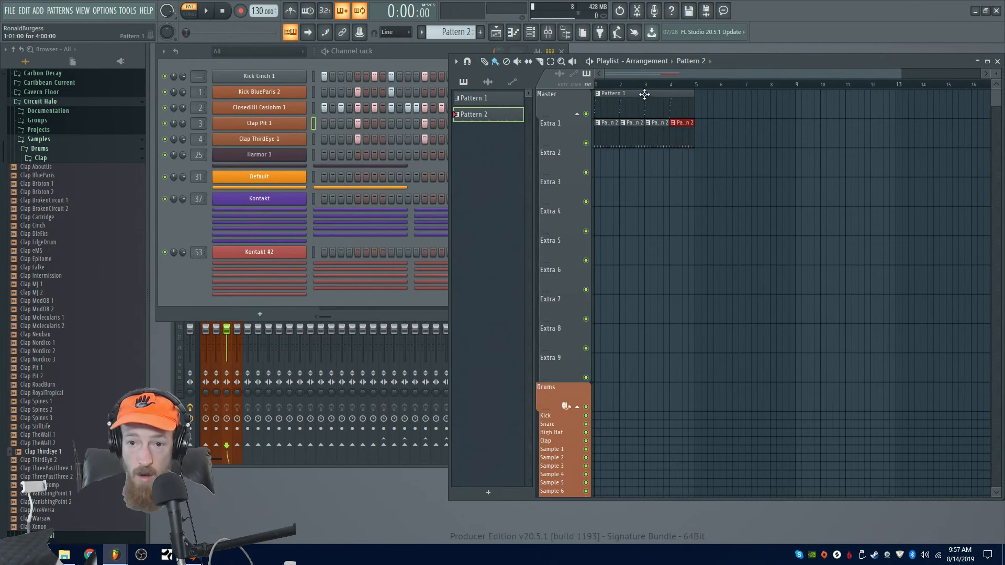
- Switch playback to song mode and play the arrangement of Pattern 1 with the Pattern 2 drums
key(l)
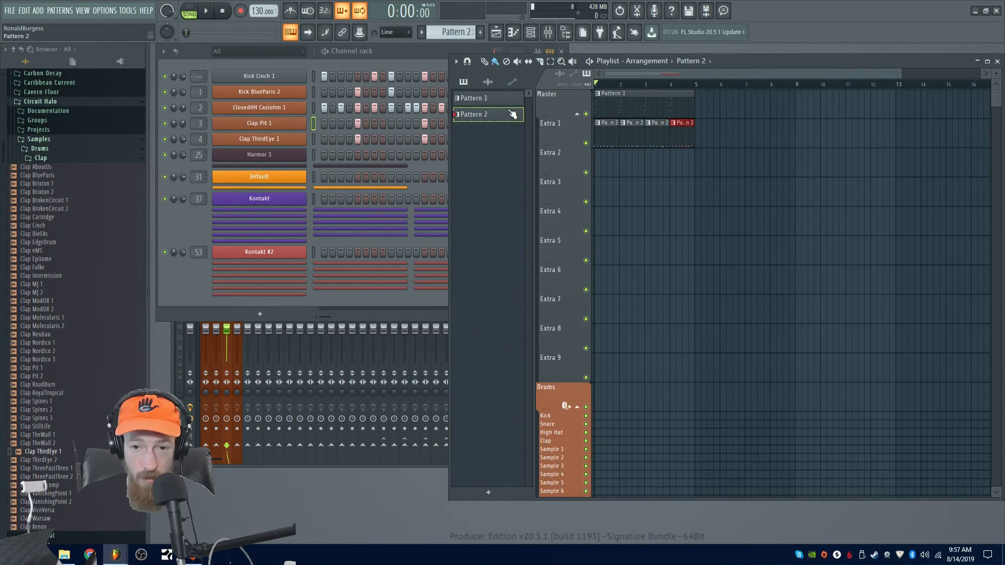
key(space)
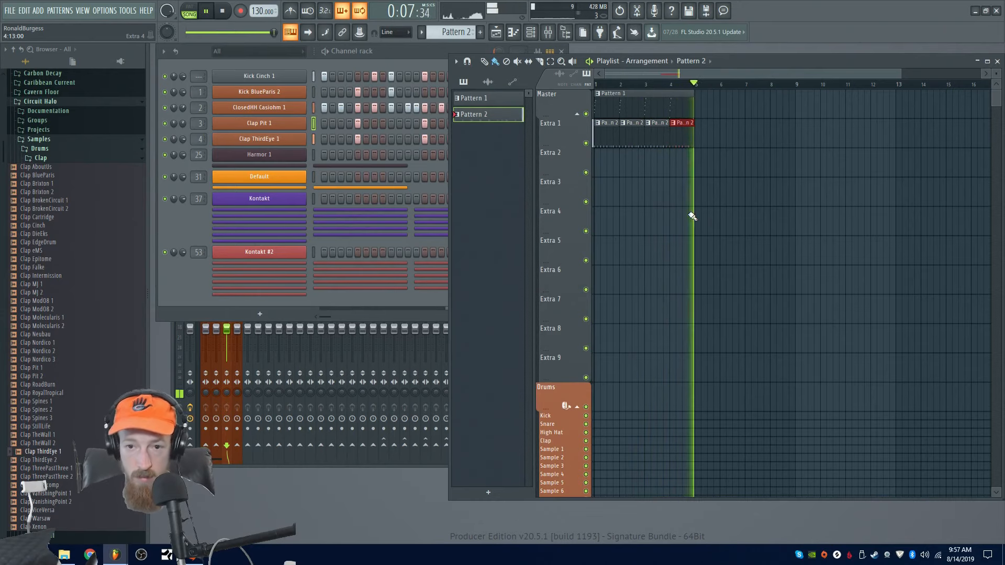
scroll(638, 197, up, 3)
drag(639, 197, 684, 209)
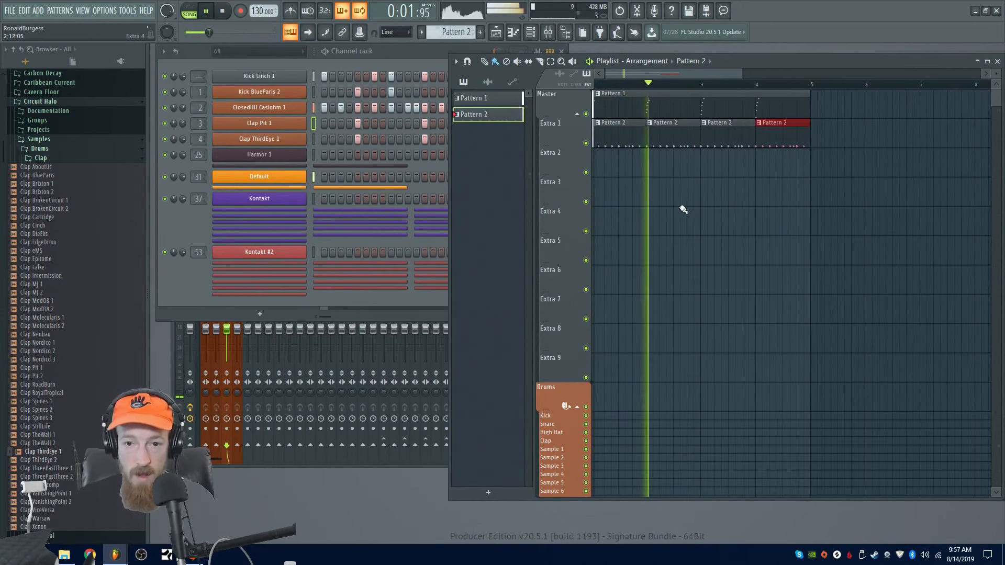
- Route the five drum channels to mixer tracks 5 through 9 and stop playback
key(space)
click(229, 63)
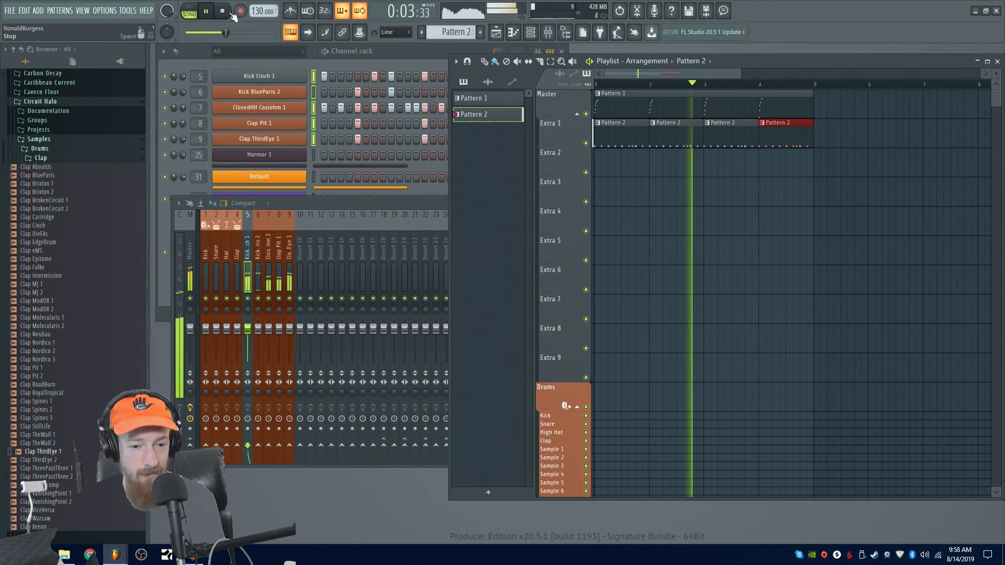
click(228, 12)
- Rename mixer insert 21 as Drum Bus
click(380, 207)
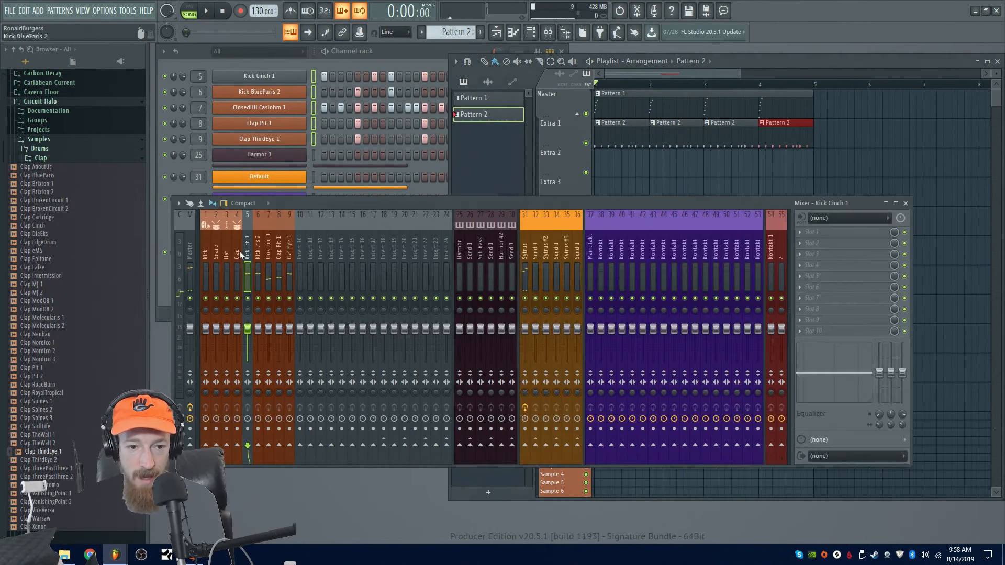
click(415, 249)
key(F2)
text(Drum b)
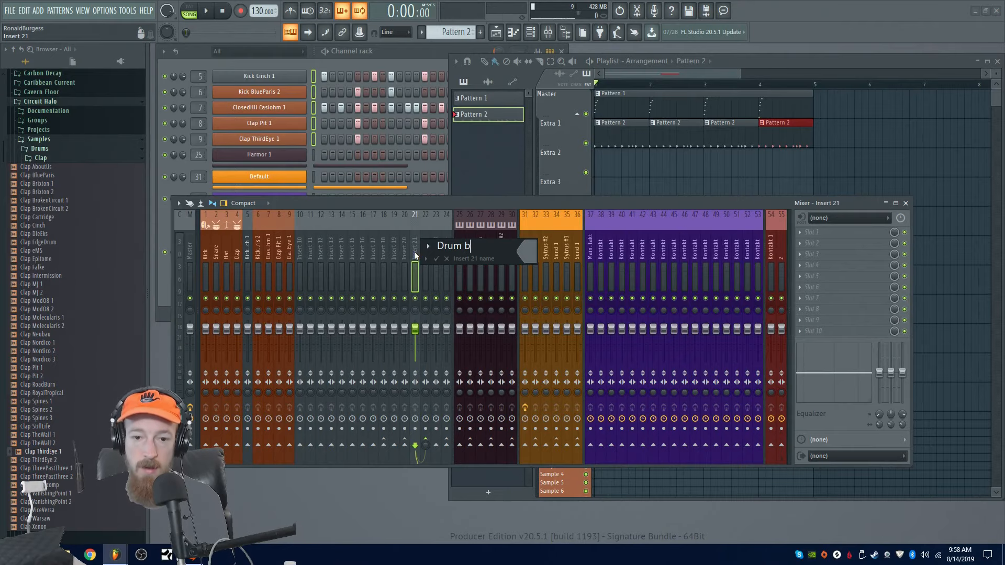
text(us)
key(Return)
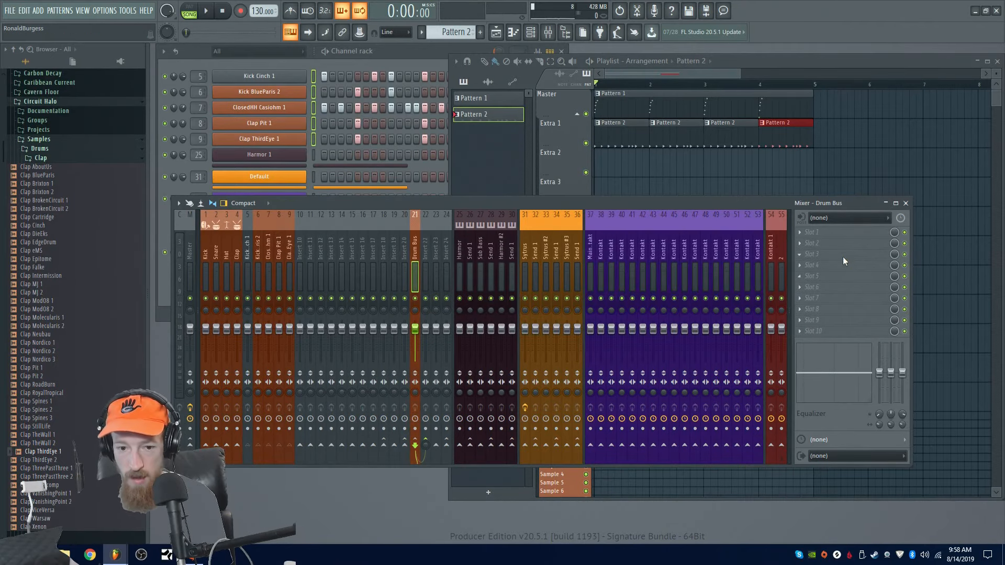
- Load the Remnant effect into slot 3 of the Drum Bus and audition the drums through it
key(alt+p)
text(rem)
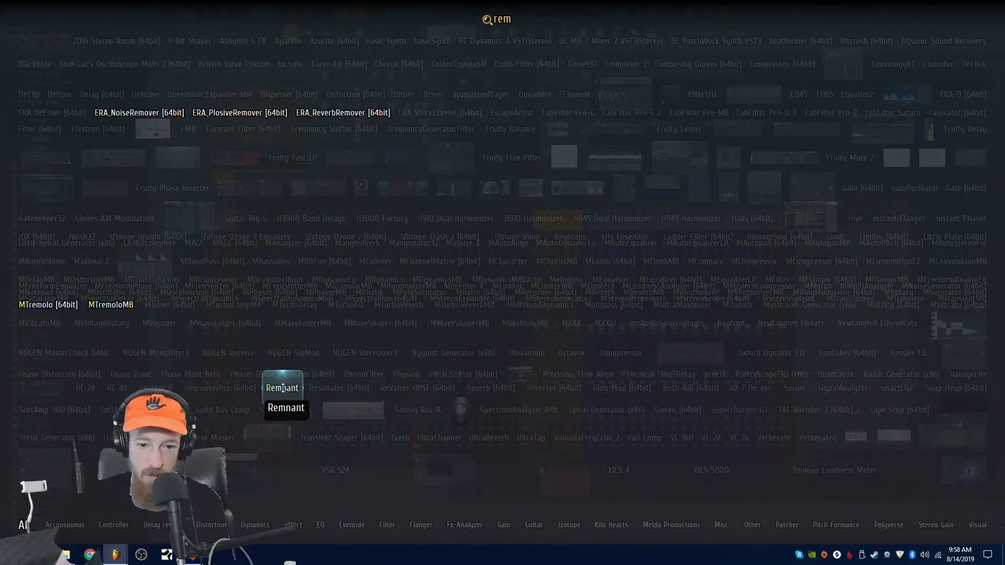
click(282, 387)
drag(398, 180, 423, 170)
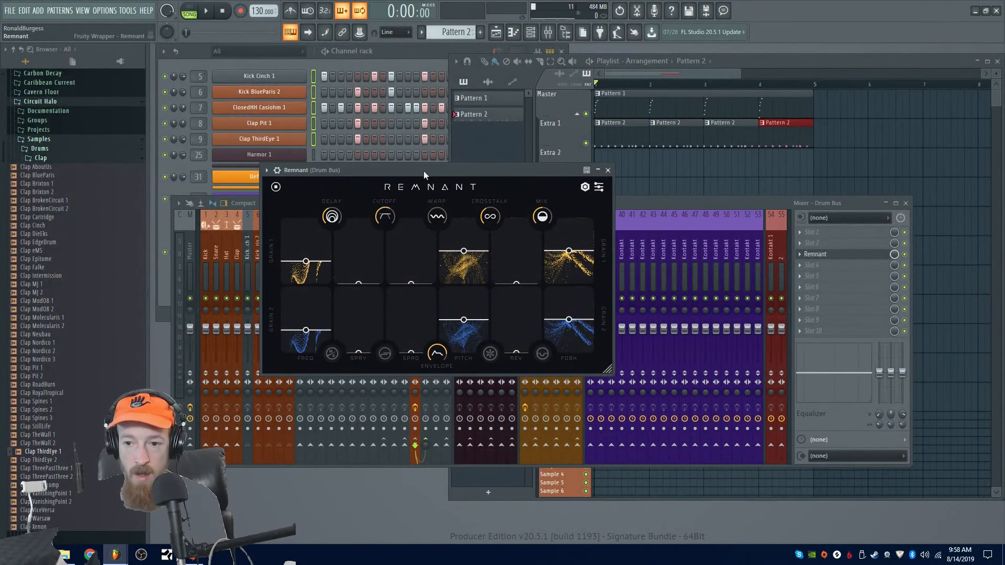
click(670, 208)
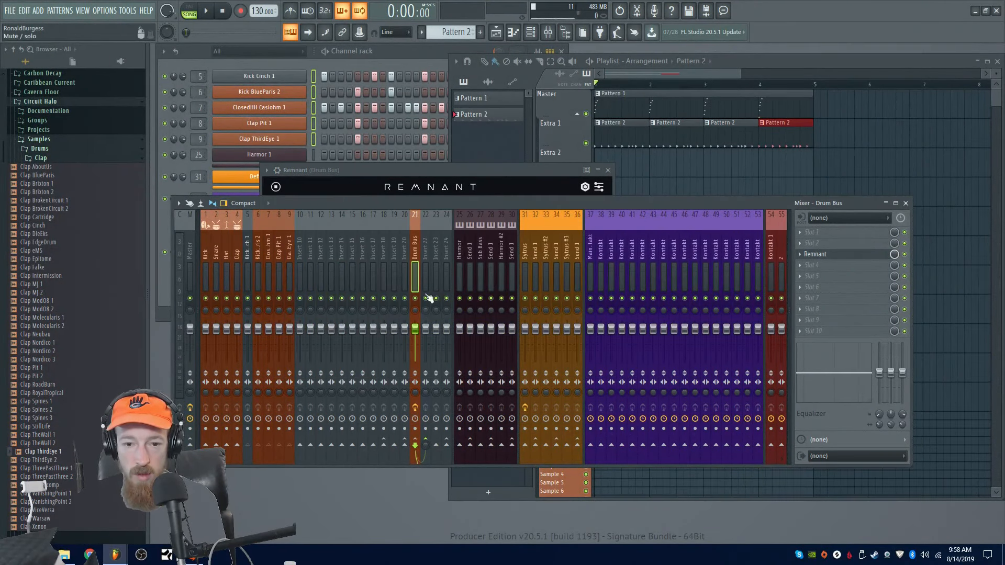
key(space)
drag(475, 168, 507, 154)
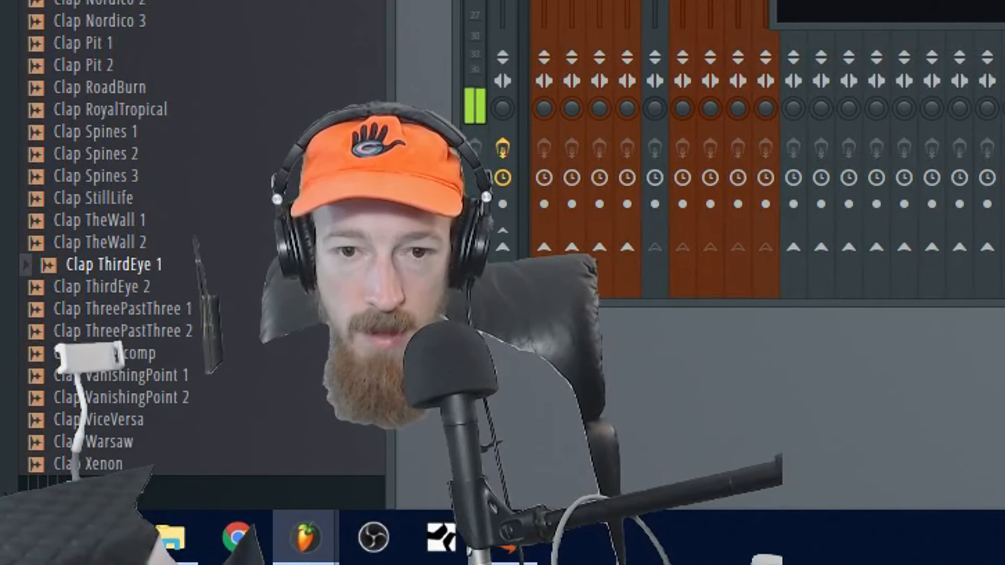
key(Escape)
- Lower frequency and feedback for both Remnant grains, with Grain 1 frequency at 1.02 Hz and Grain 2 feedback at about 0.09
drag(330, 247, 331, 252)
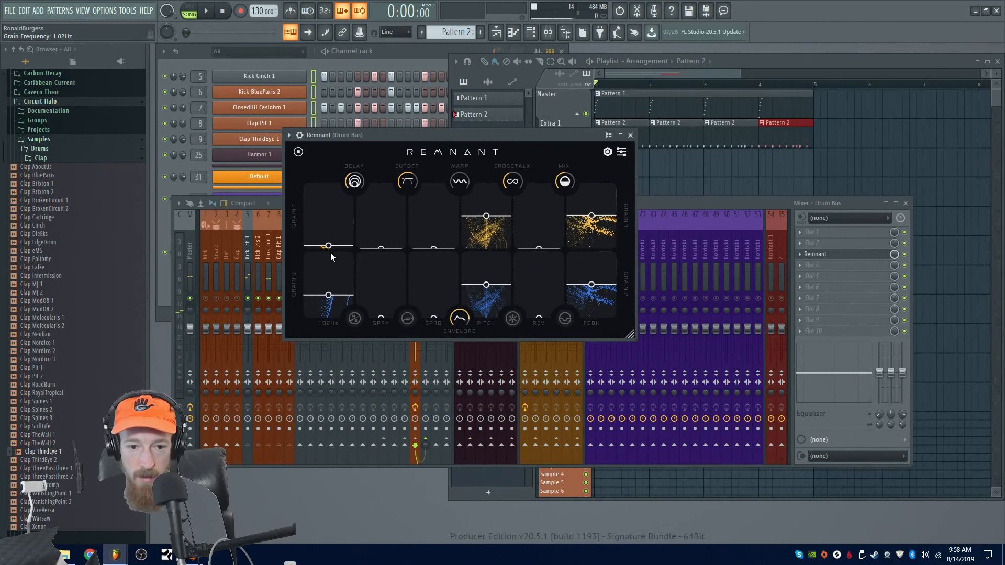
drag(326, 330, 325, 332)
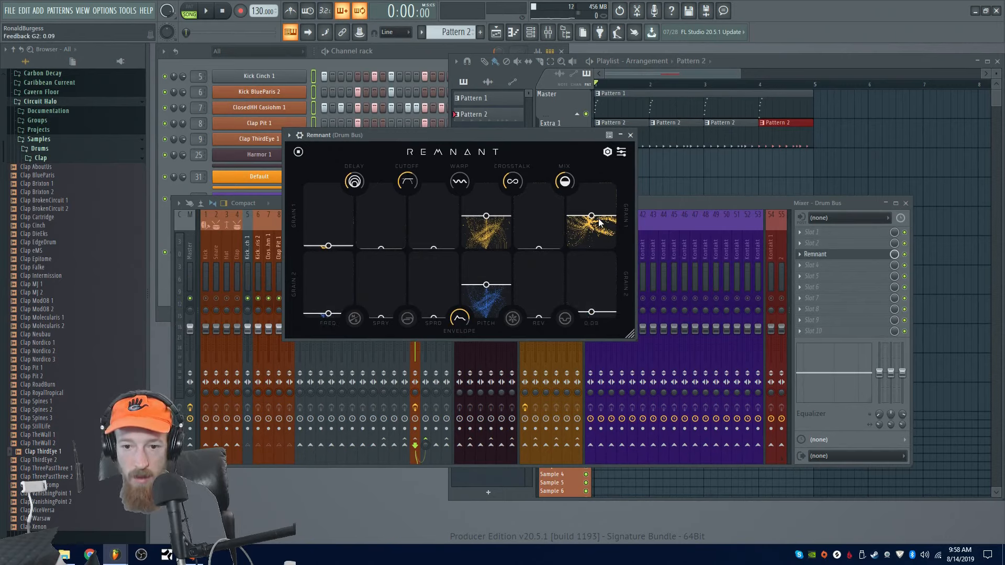
drag(598, 218, 598, 262)
- Raise the Grain 1 pitch and adjust the Grain 2 pitch while playing the arrangement
key(space)
drag(488, 216, 489, 193)
drag(490, 282, 491, 290)
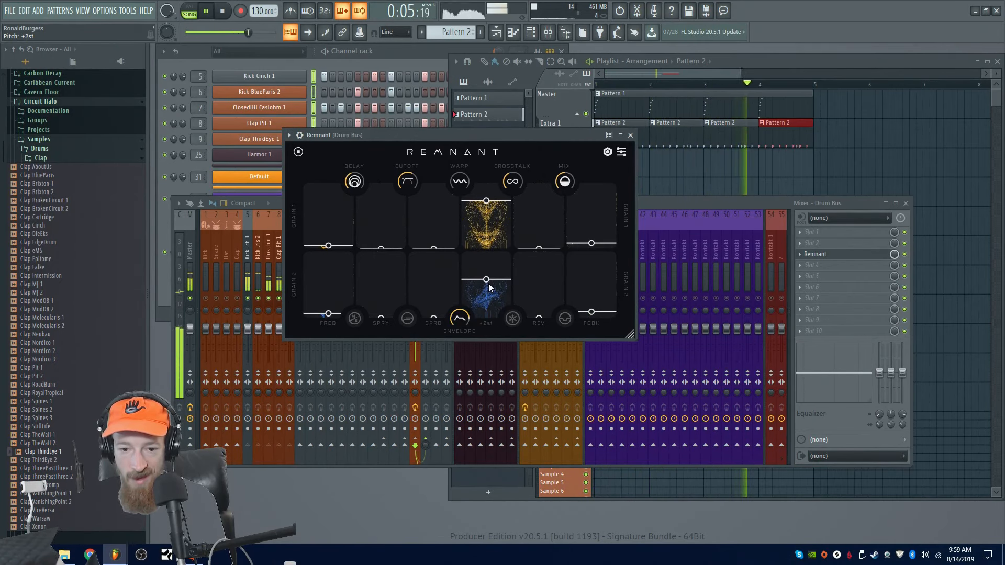
key(space)
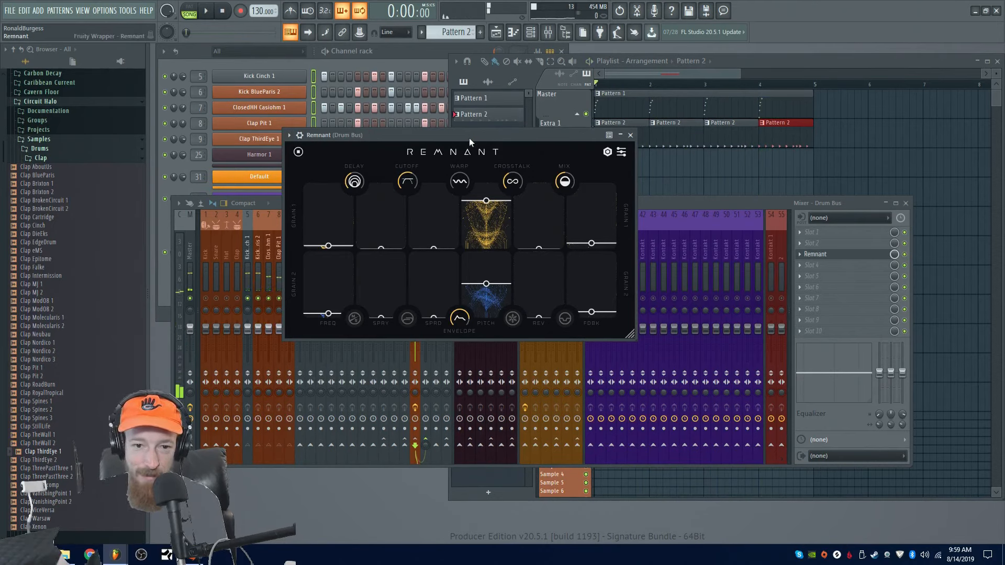
- Turn Remnant's delay down to its minimum and raise both grain frequencies, with Grain 1 at 22.3 Hz
drag(469, 137, 474, 136)
mouse_move(360, 185)
mouse_down()
mouse_move(360, 213)
mouse_move(361, 203)
mouse_up()
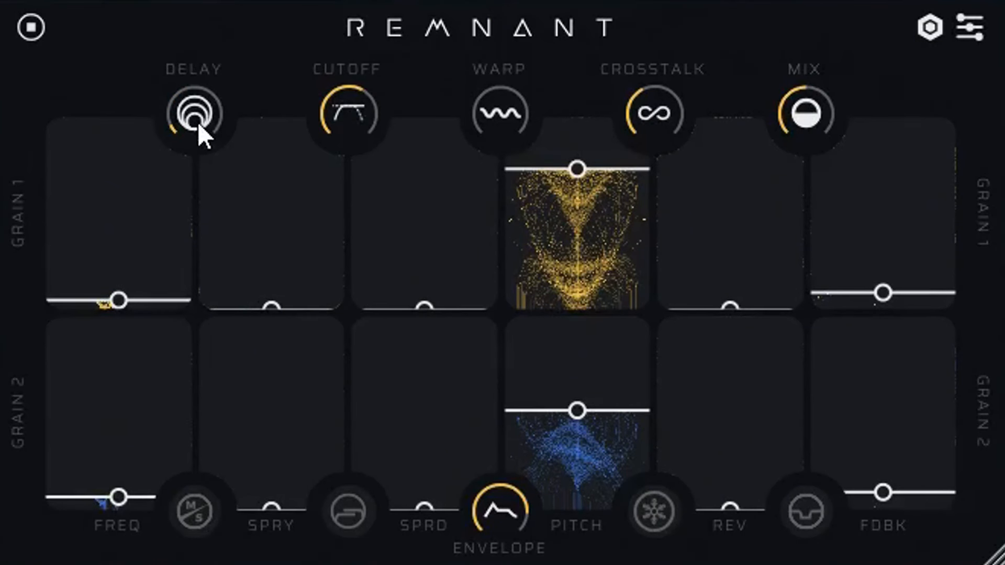
drag(197, 124, 193, 143)
drag(118, 299, 103, 378)
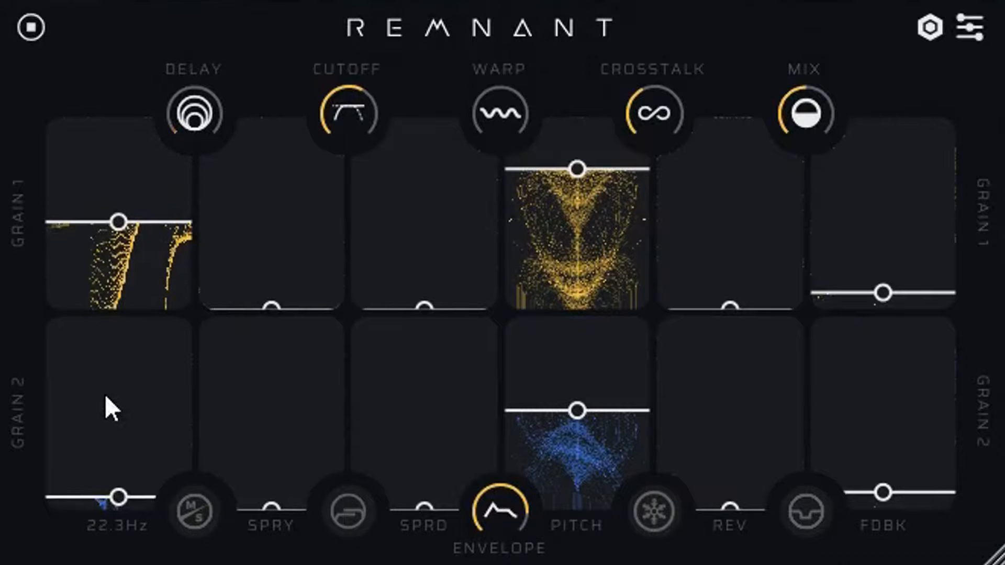
drag(119, 433, 129, 343)
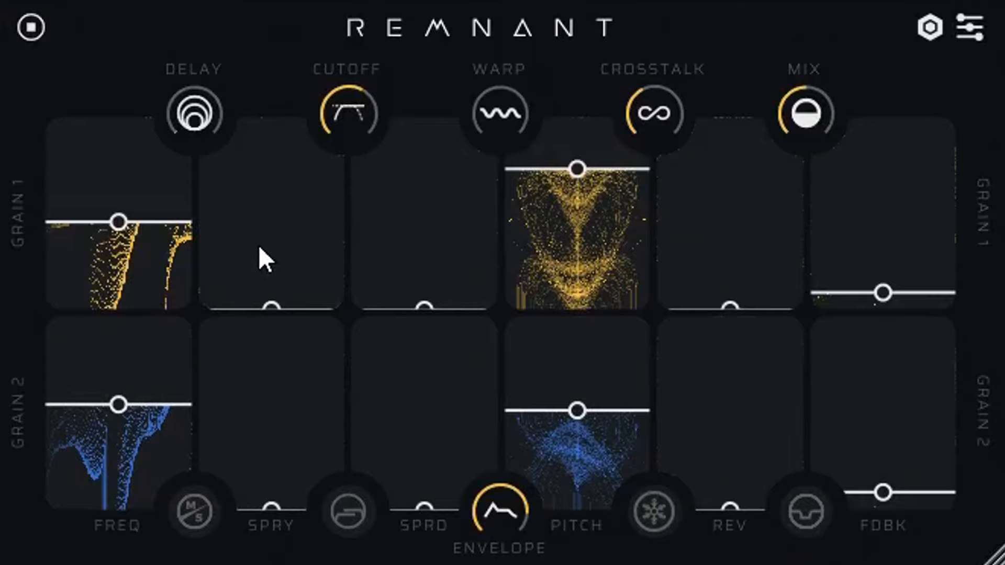
- Raise the spray and spread of both grains and enable Remnant's mid/side mode
drag(271, 380, 290, 217)
drag(289, 456, 291, 419)
drag(445, 491, 446, 357)
drag(436, 254, 462, 94)
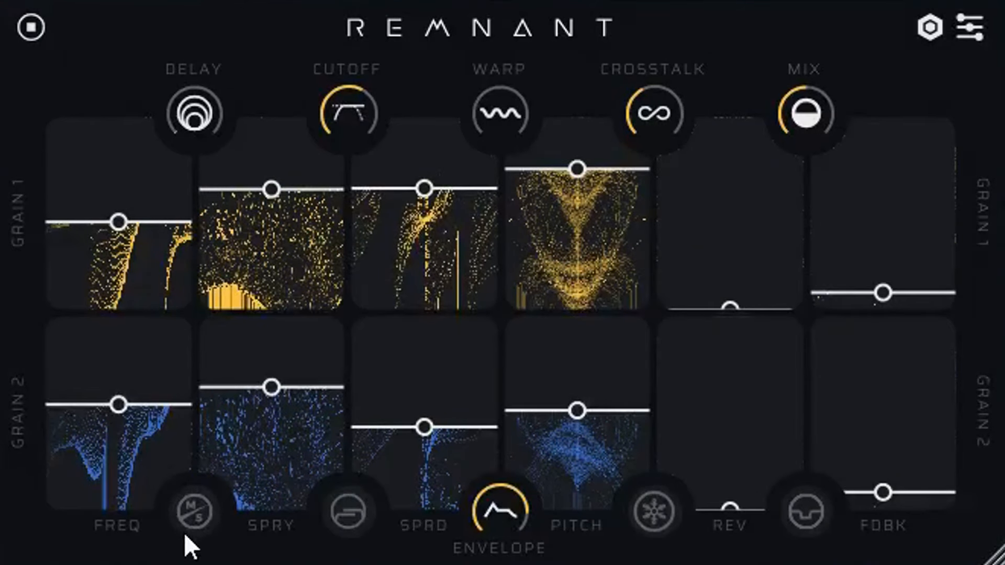
click(195, 510)
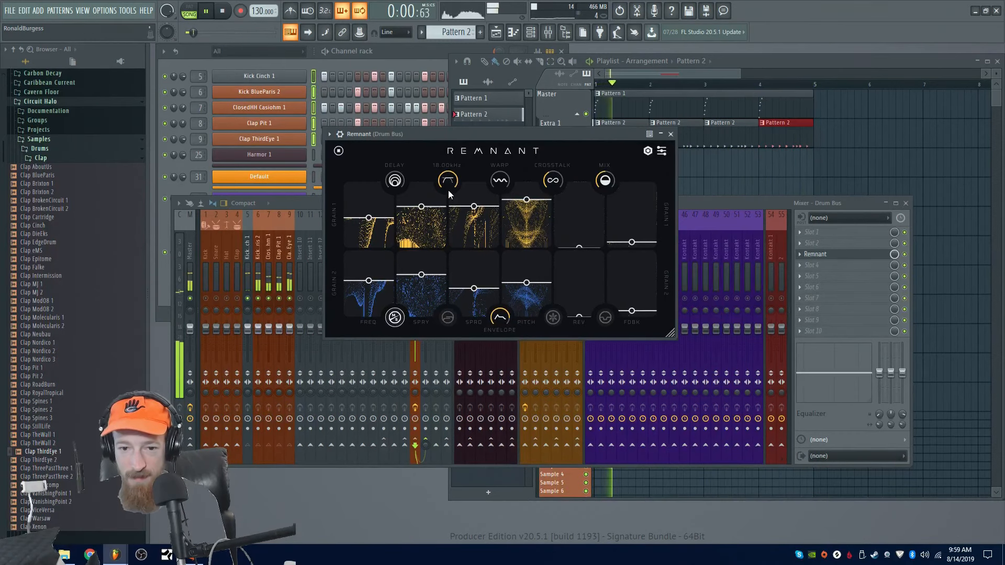
- Add some reverse to Grain 1, adjust the mix and raise both grains' feedback during playback
drag(572, 244, 575, 194)
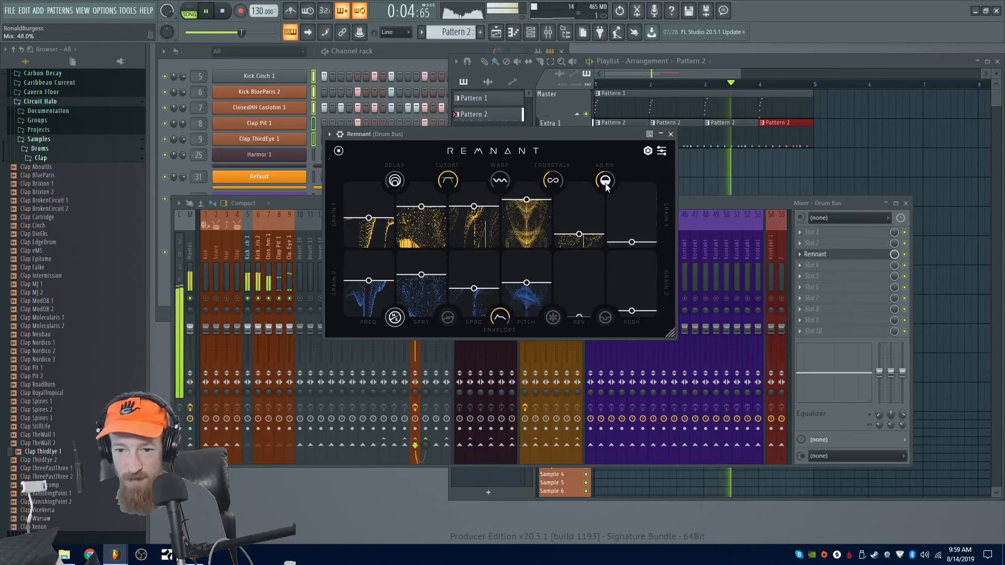
drag(603, 180, 628, 197)
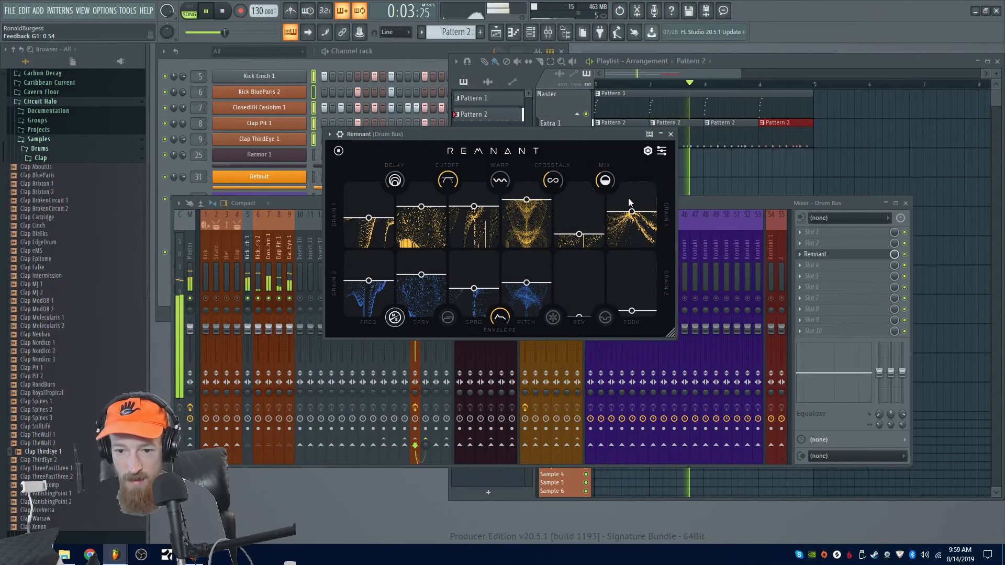
drag(630, 304, 632, 272)
drag(632, 213, 632, 226)
key(space)
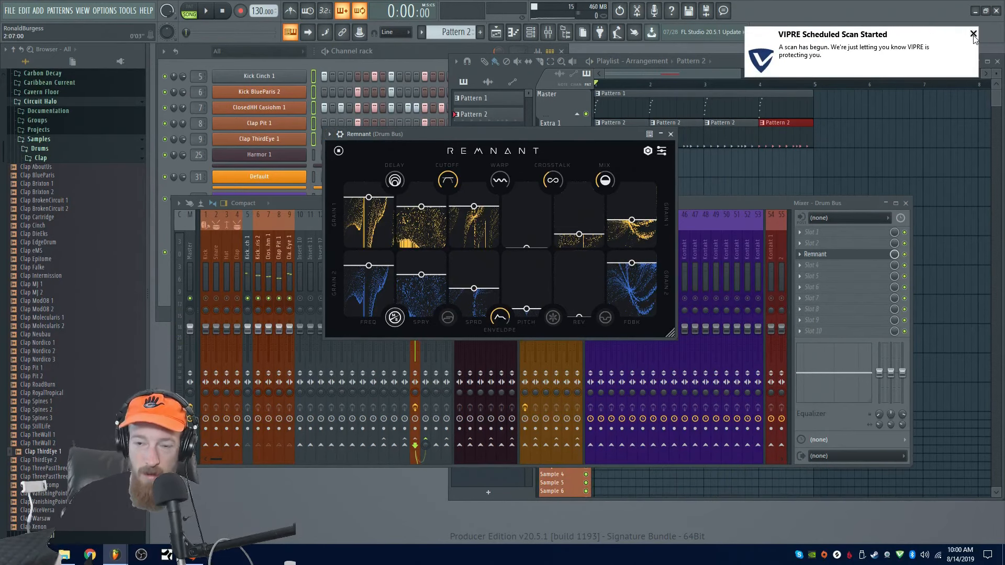
- Create an automation clip for Remnant's Grain 2 pitch and make its playlist track, Extra 2, taller
click(972, 35)
click(330, 135)
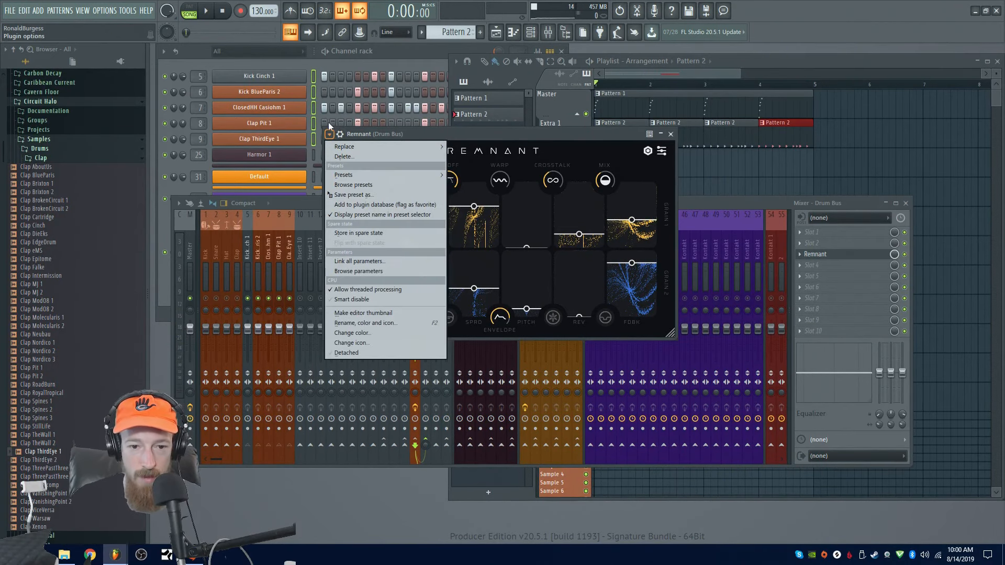
click(396, 271)
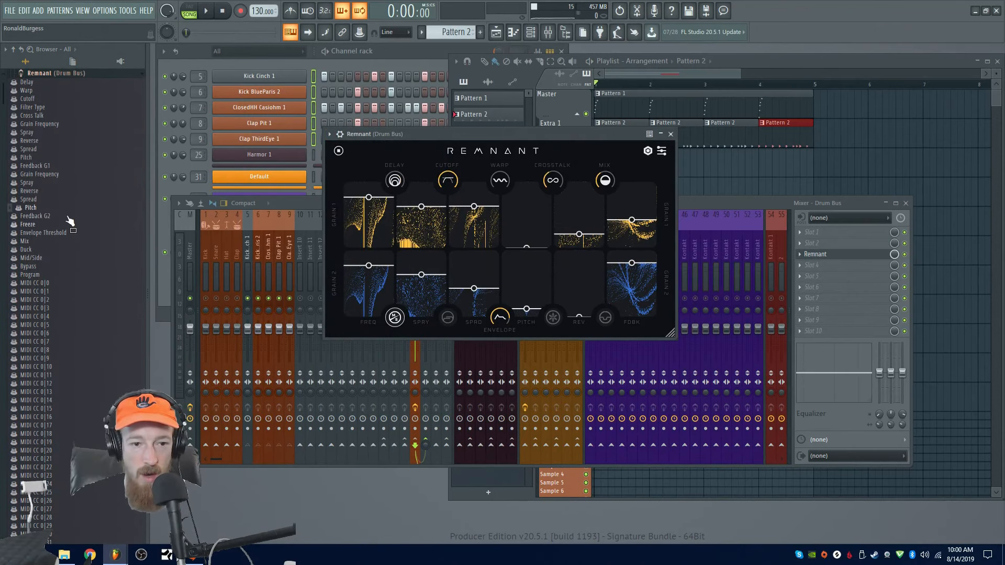
right_click(38, 208)
click(78, 251)
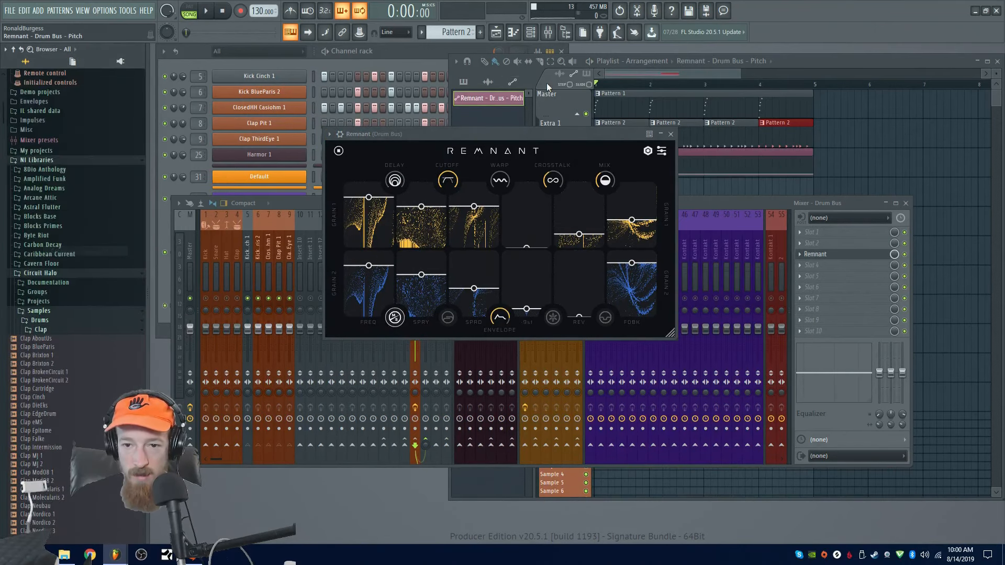
click(646, 71)
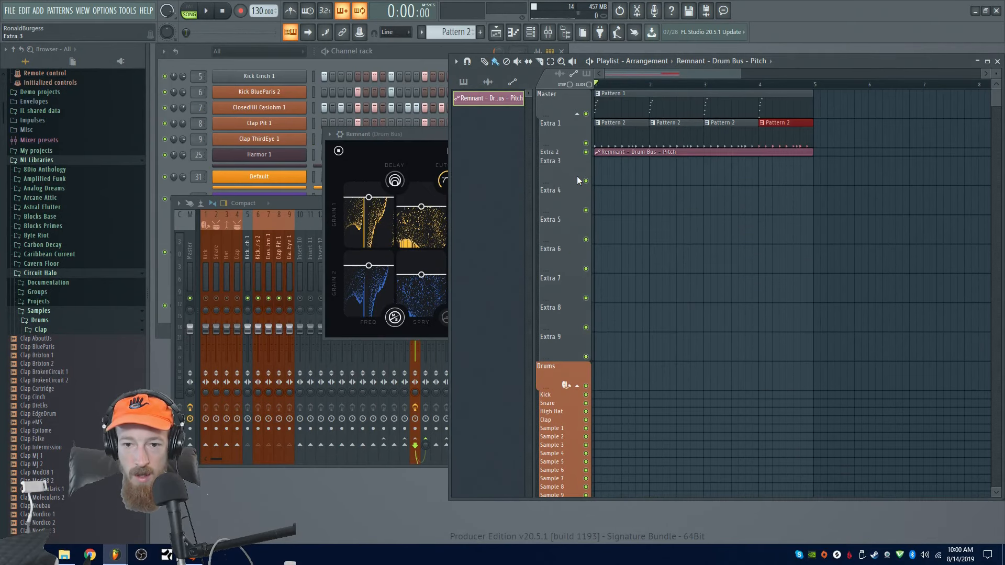
drag(569, 164, 560, 242)
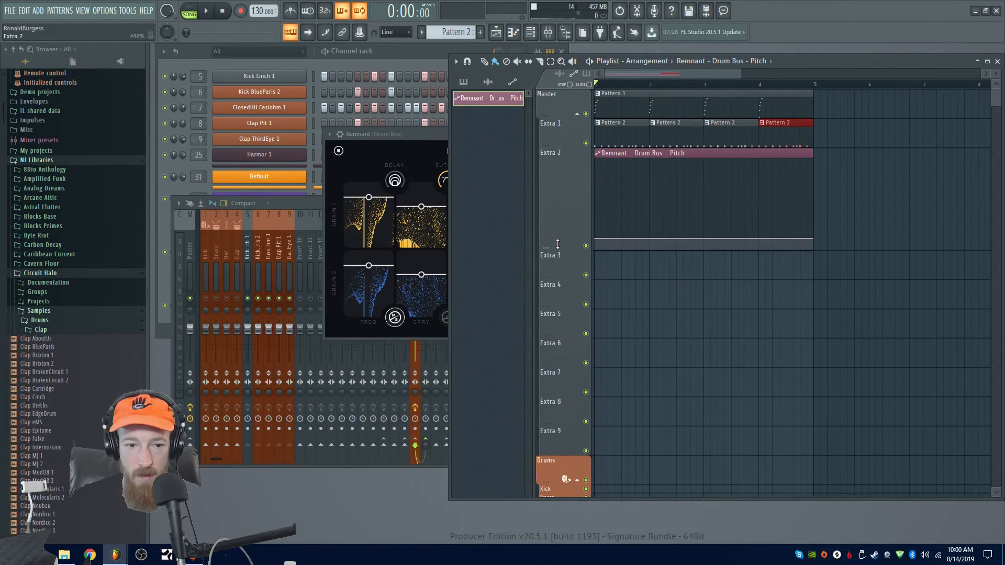
- Load the Vari Comp compressor into slot 1 of the Drum Bus, ahead of Remnant
click(281, 209)
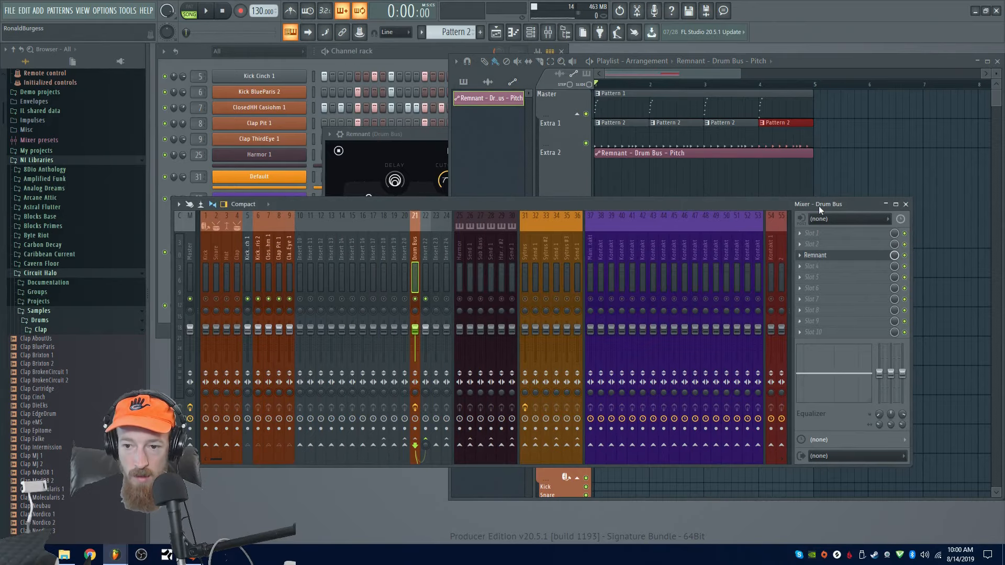
middle_click(820, 232)
text(vari)
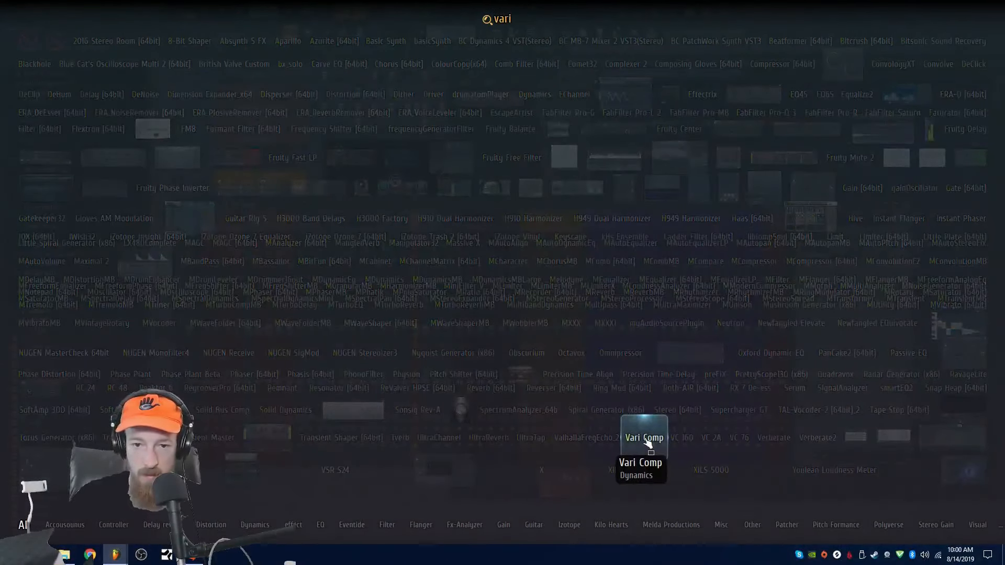
click(647, 443)
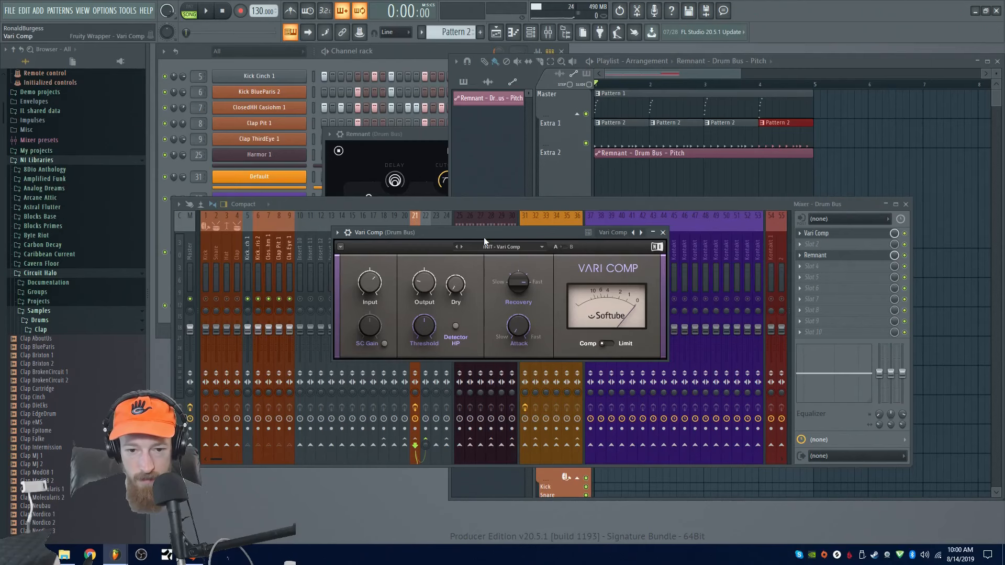
- Set Vari Comp's input to about 10.3 dB while the arrangement plays, and put the compressor window away
key(space)
drag(427, 283, 427, 261)
drag(512, 323, 512, 318)
drag(416, 287, 416, 285)
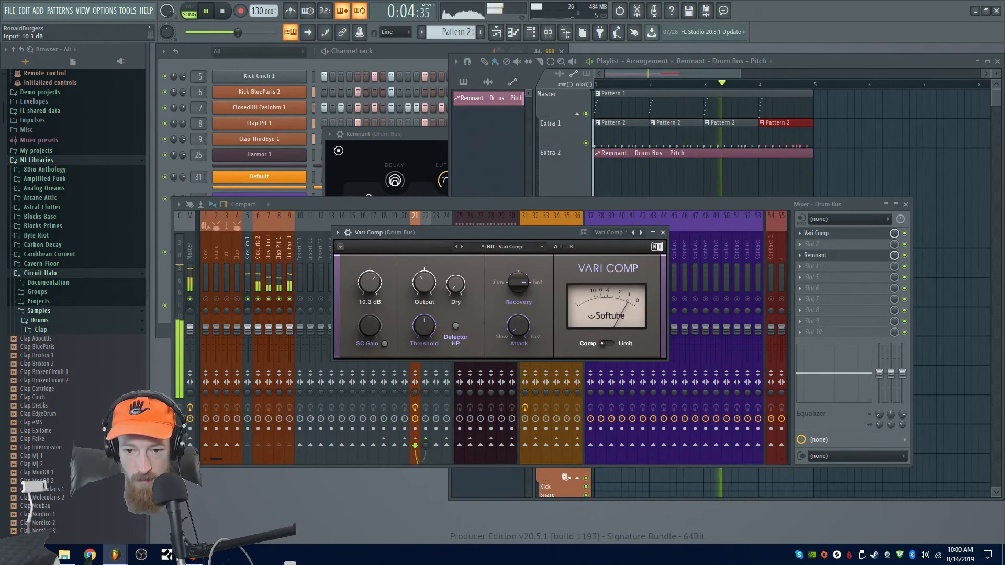
click(653, 233)
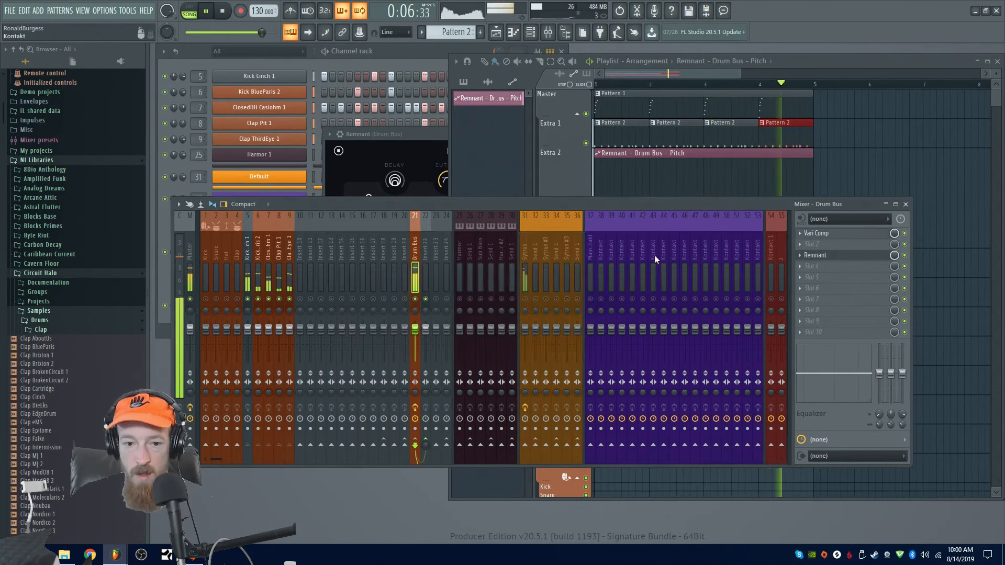
key(space)
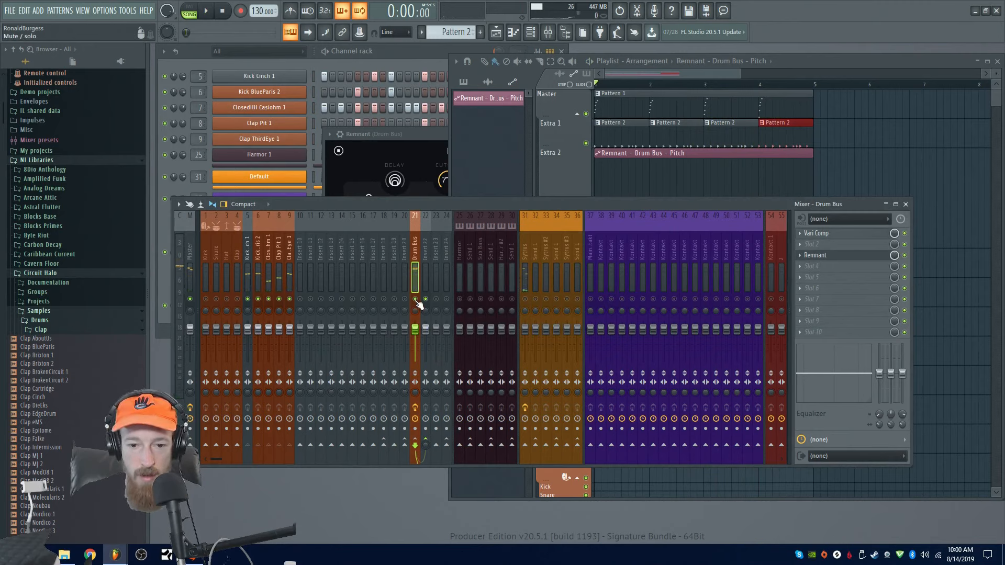
- Solo the Drum Bus and reshape the Remnant pitch automation, raising the bar 3 point to 50% and dropping the end point to minimum
click(867, 256)
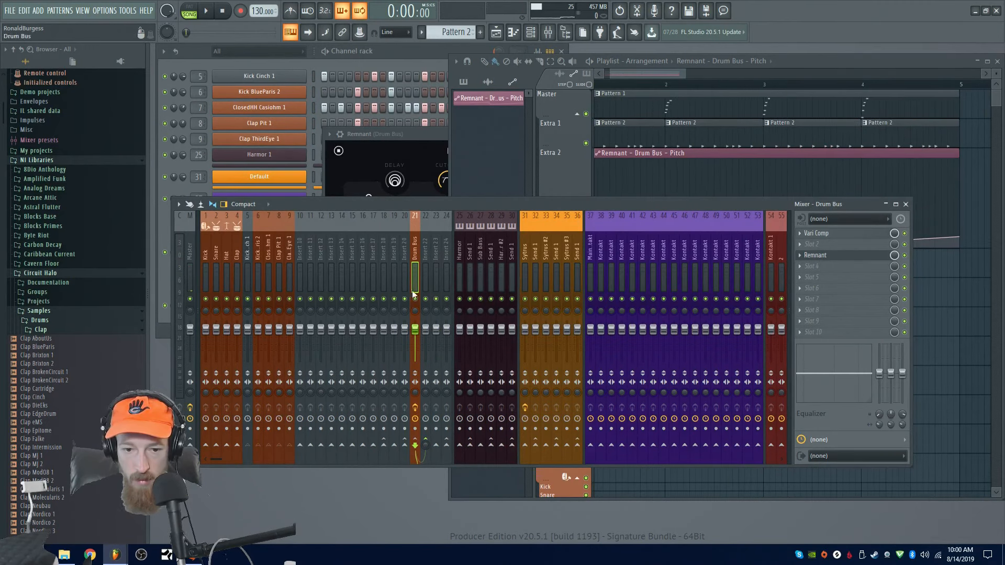
right_click(414, 298)
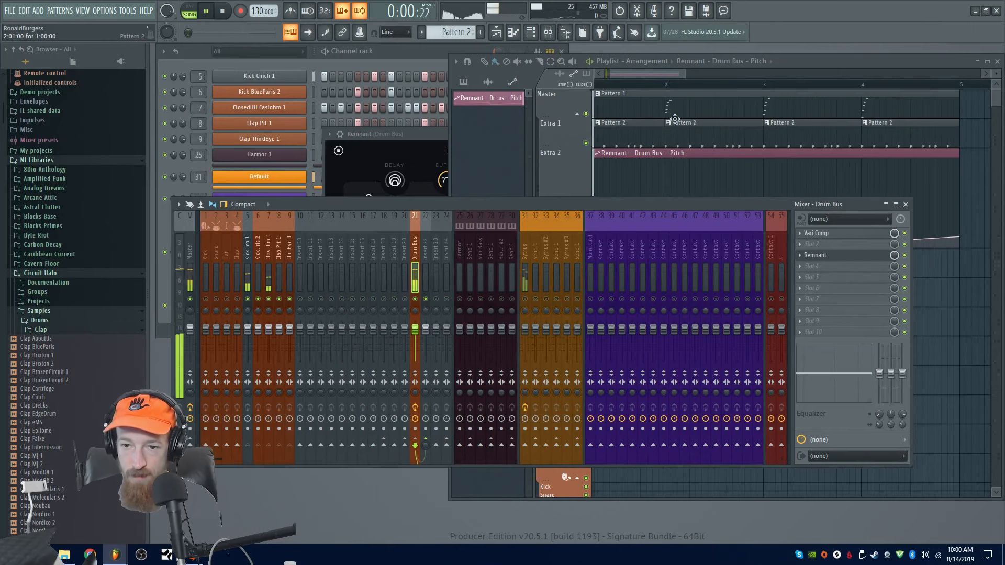
click(665, 67)
scroll(655, 180, down, 2)
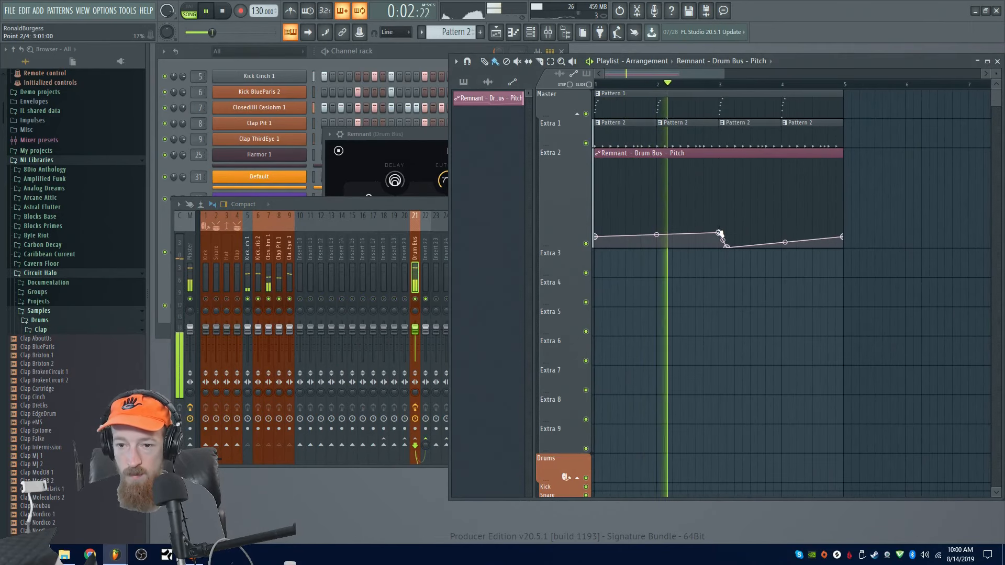
drag(718, 233, 720, 205)
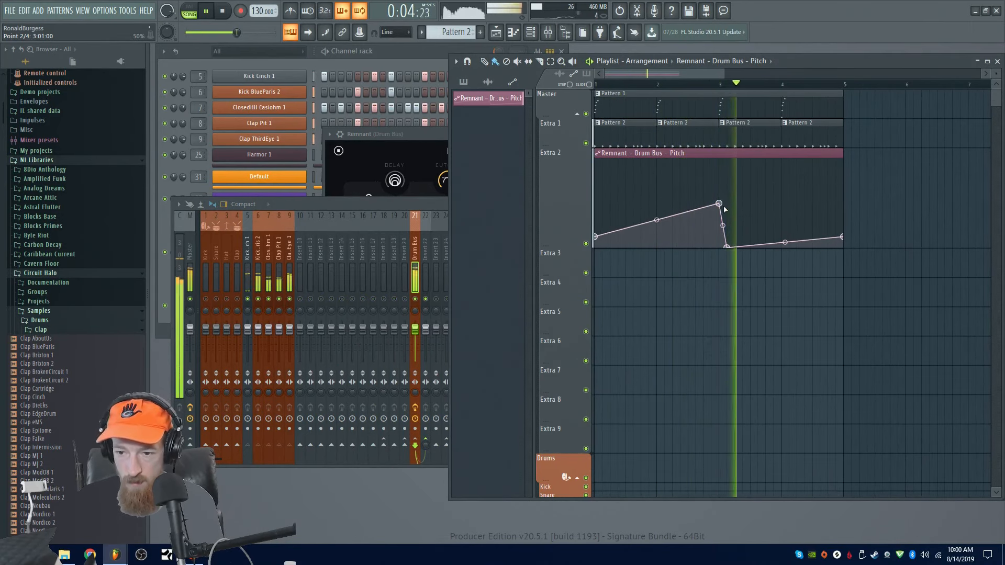
drag(841, 237, 843, 256)
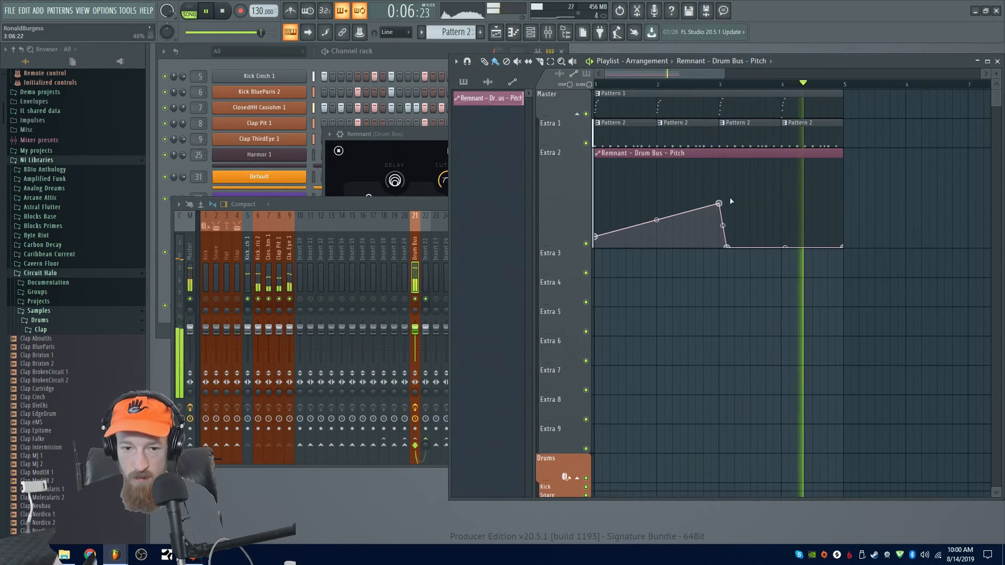
scroll(743, 208, down, 2)
- Bring Remnant to the front, stop playback and browse the plugin's presets
click(428, 142)
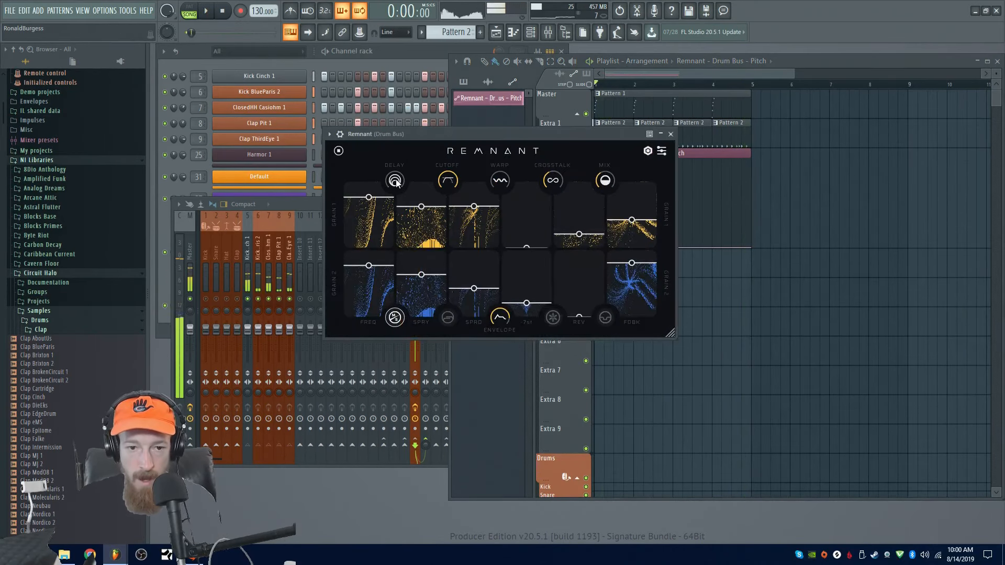
key(space)
click(340, 134)
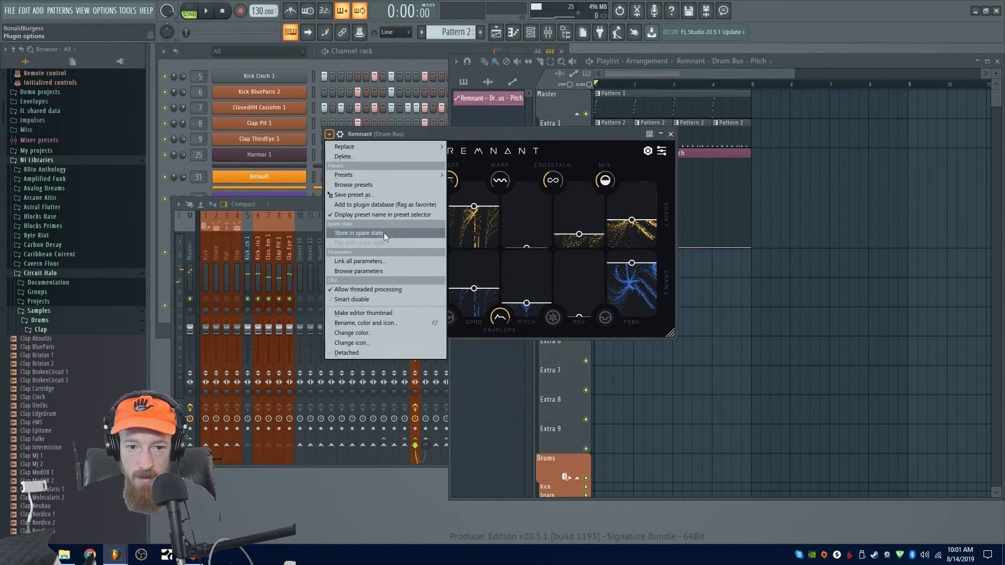
click(385, 188)
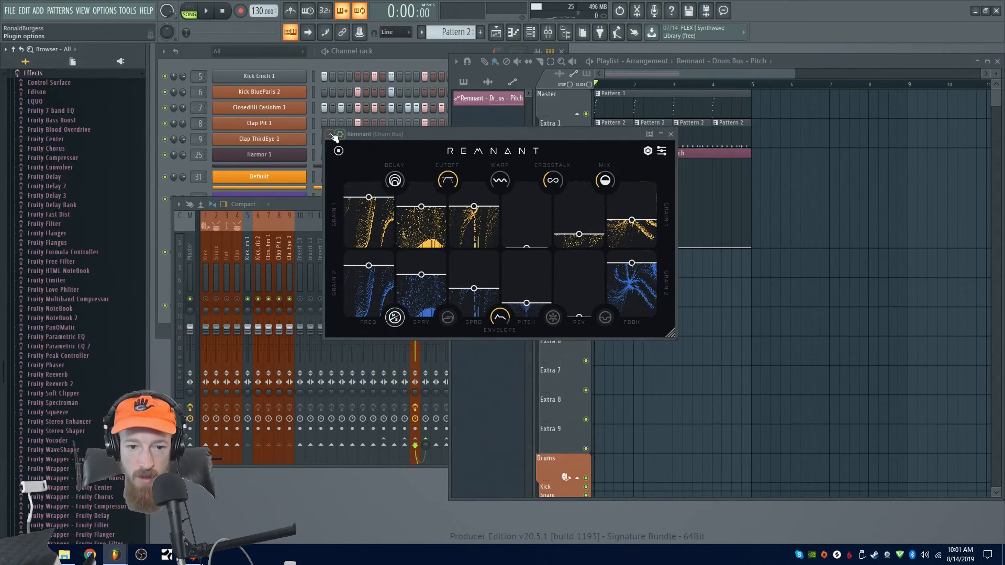
- Create an automation clip for Remnant's Delay on the Drum Bus in the playlist
click(335, 135)
click(406, 268)
click(399, 184)
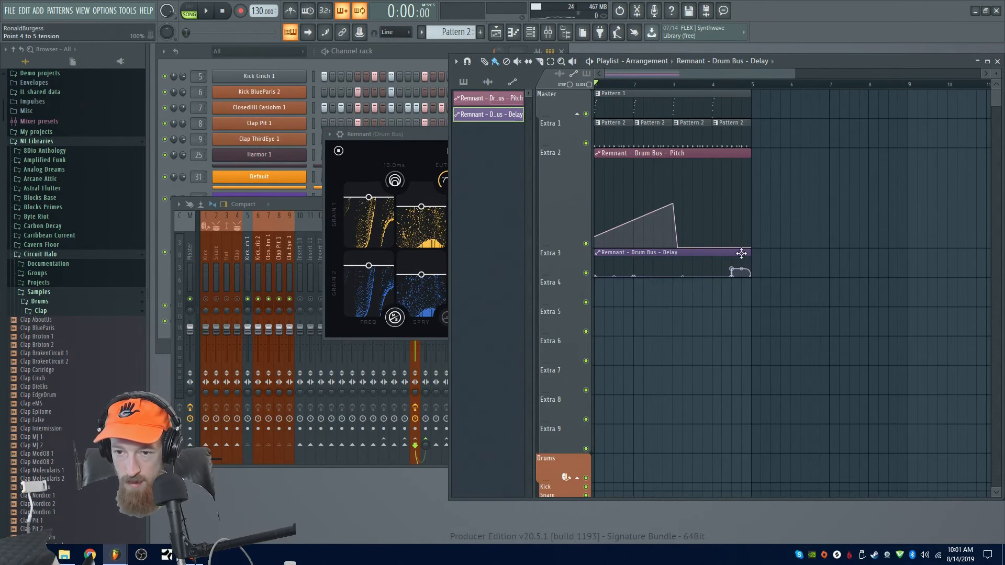
- Audition the end of the Remnant Delay automation and lower its point at 4:09:00 to 9%
key(space)
click(714, 85)
scroll(773, 272, up, 3)
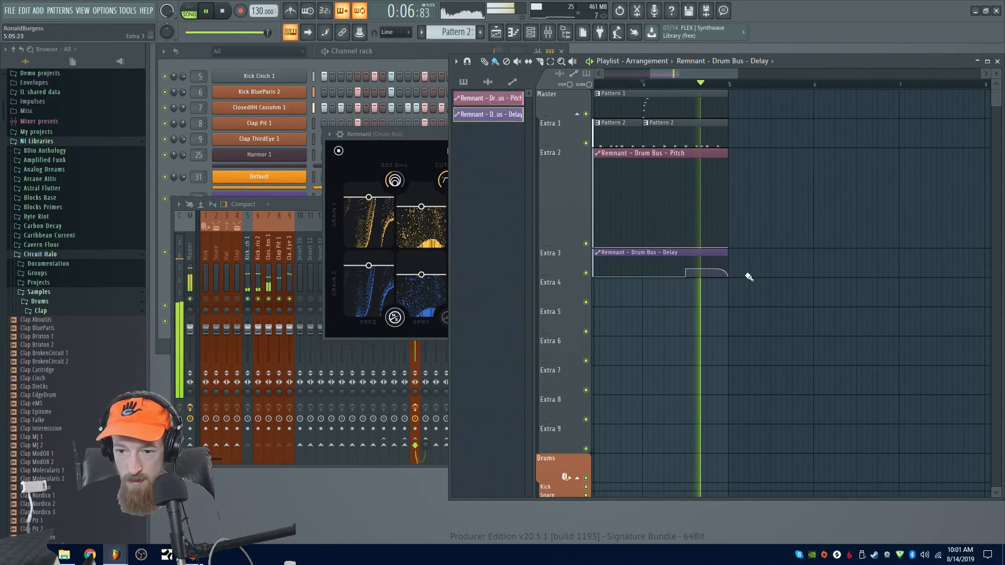
scroll(732, 277, down, 3)
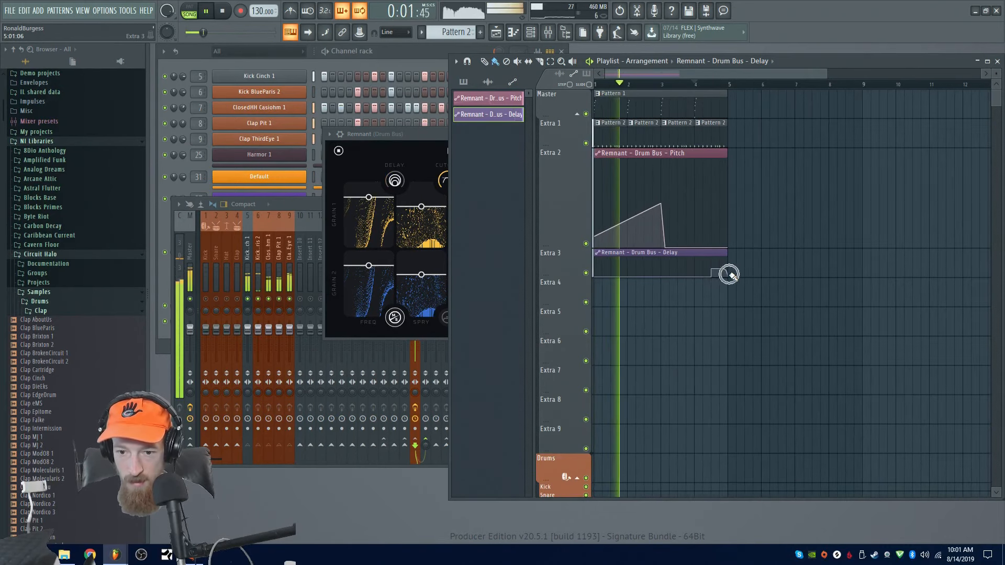
click(697, 86)
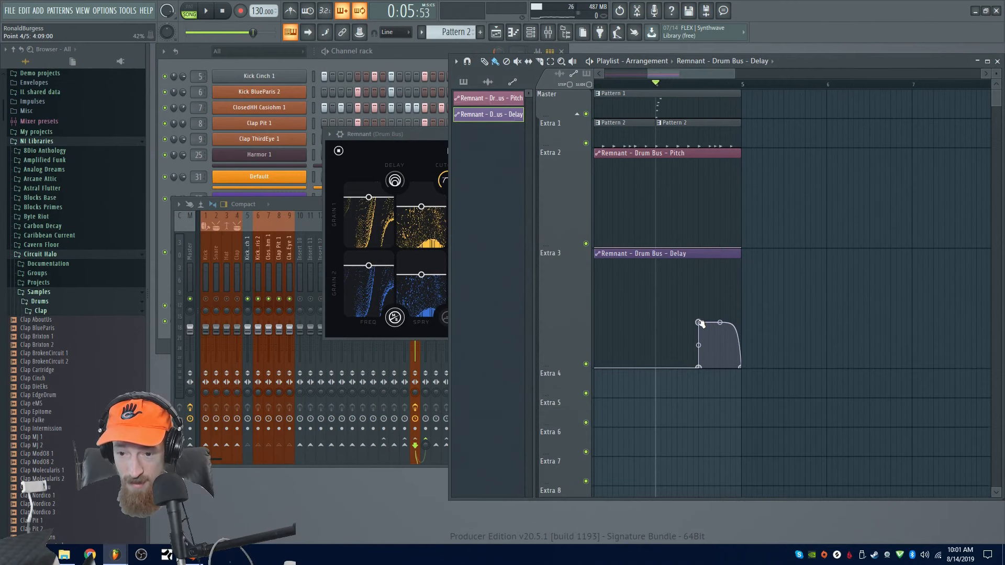
drag(699, 323, 698, 359)
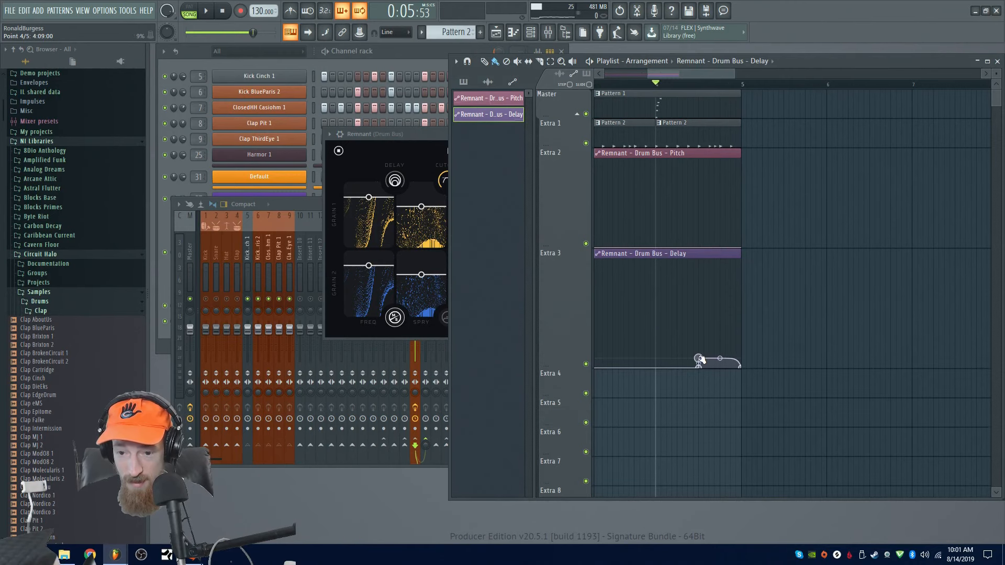
- Play back the bar 4 ending to check the lowered delay automation, and view the full four-bar arrangement
key(space)
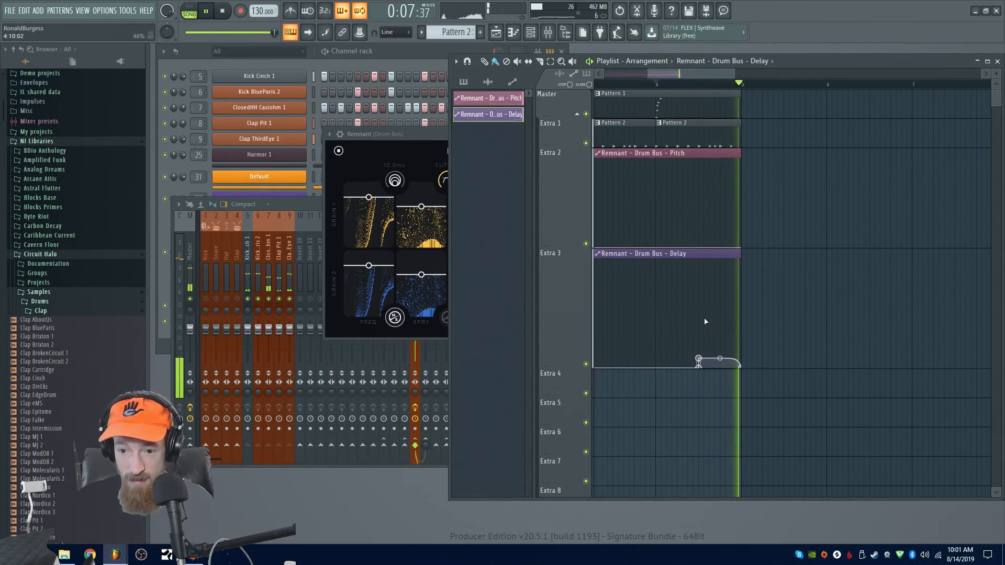
key(space)
key(space)
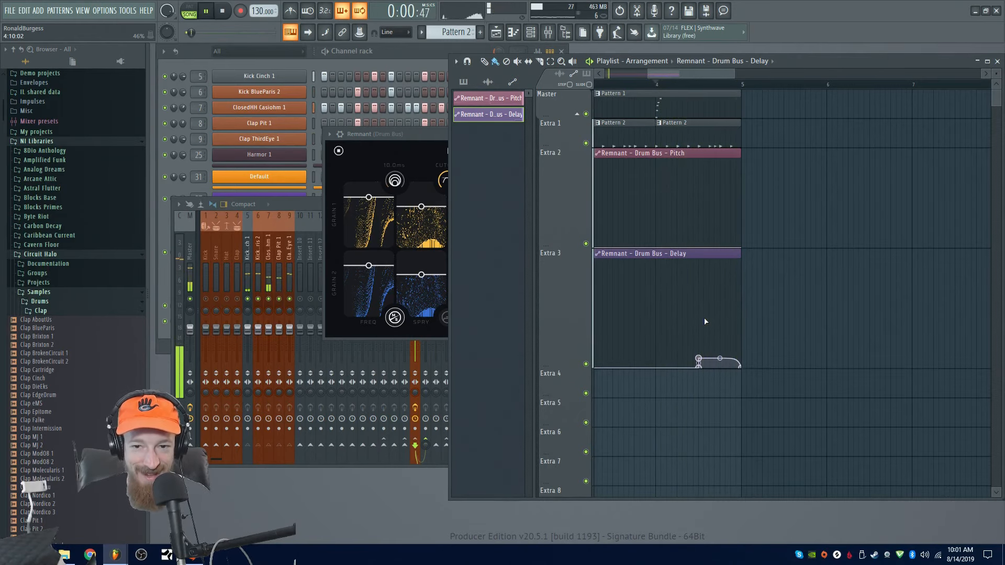
key(space)
drag(697, 75, 642, 71)
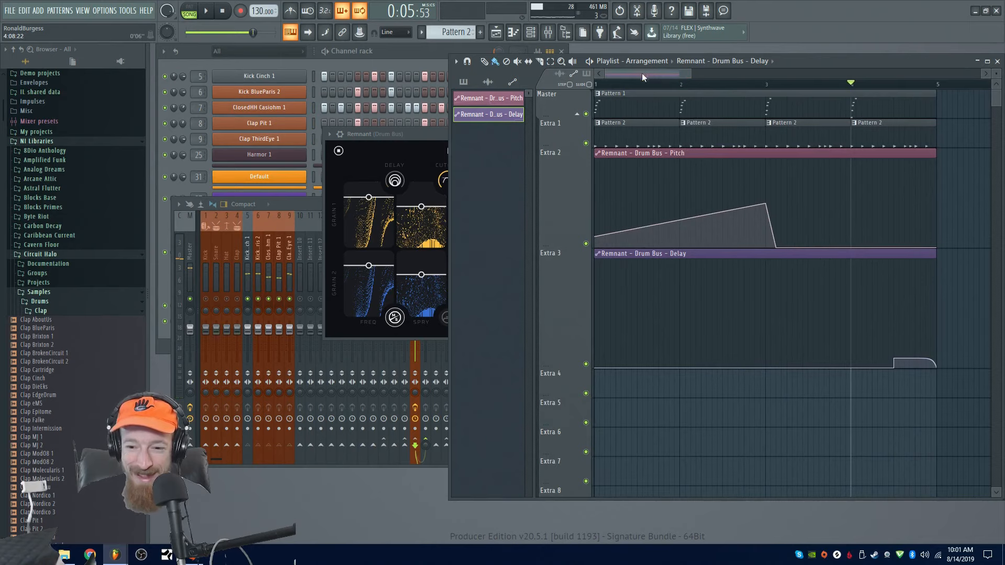
scroll(680, 353, up, 2)
scroll(693, 306, down, 3)
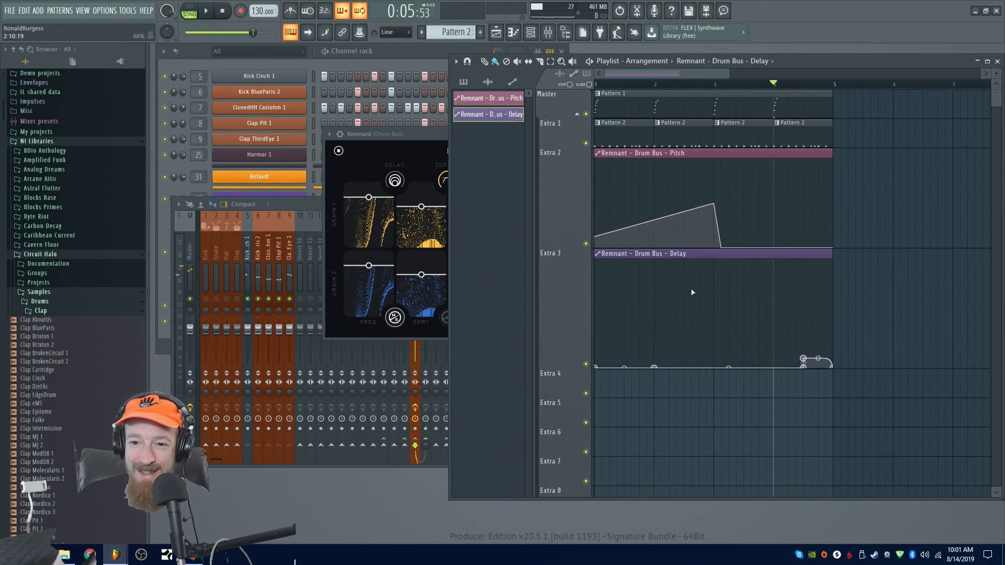
key(space)
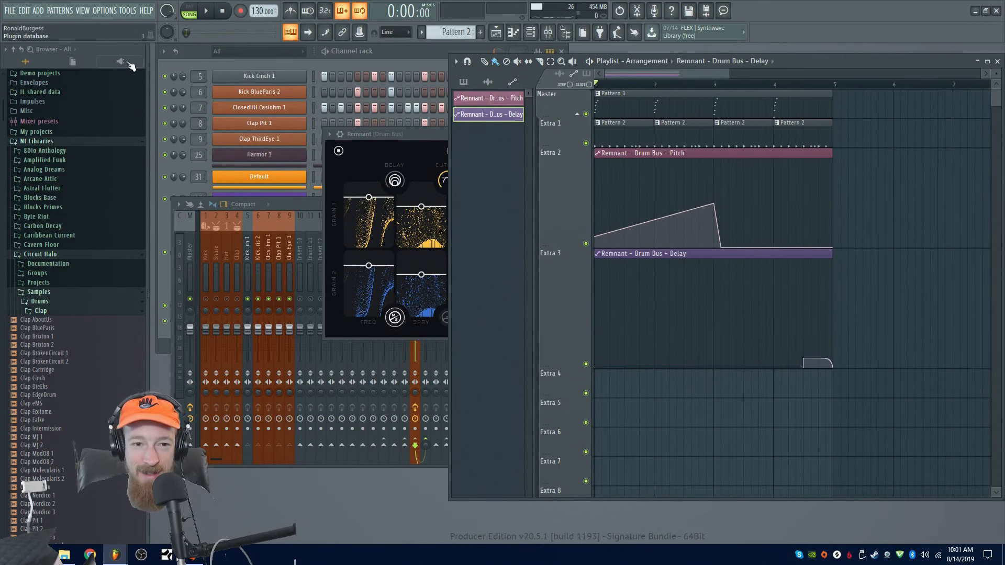
- Switch to Pattern 3 and open the Harmor 1 synth from the channel rack with its whole interface on screen
click(210, 63)
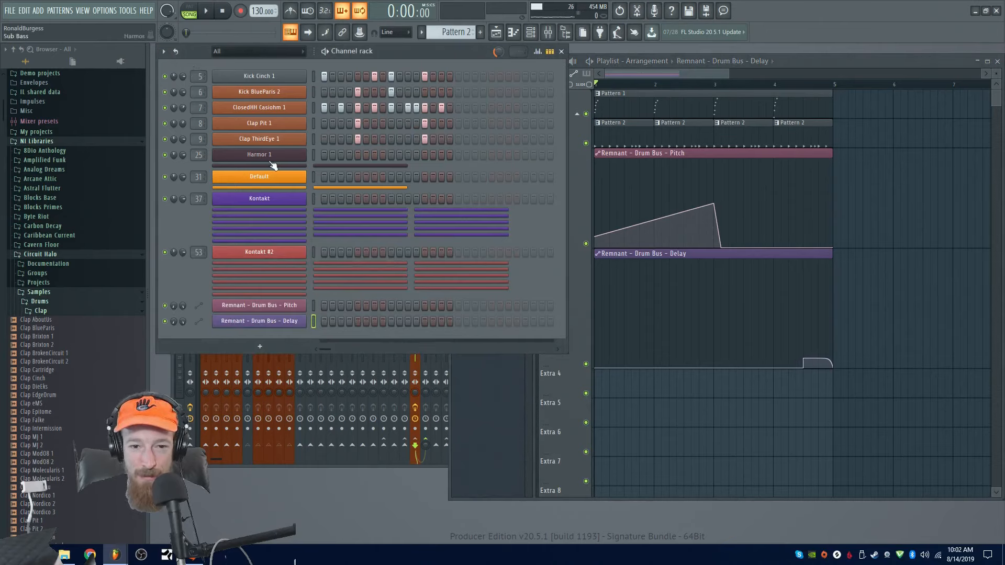
click(479, 32)
click(305, 155)
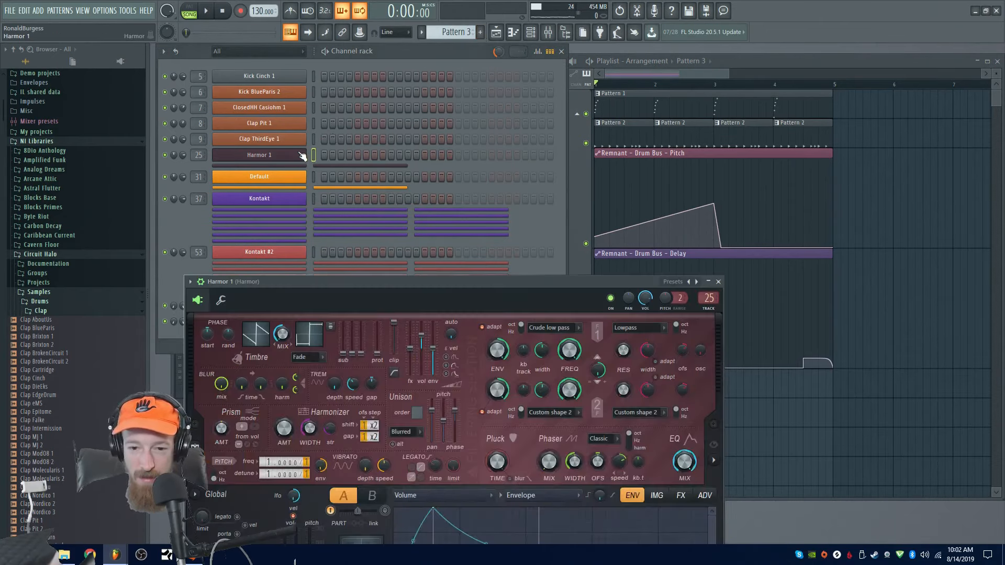
drag(495, 293, 486, 112)
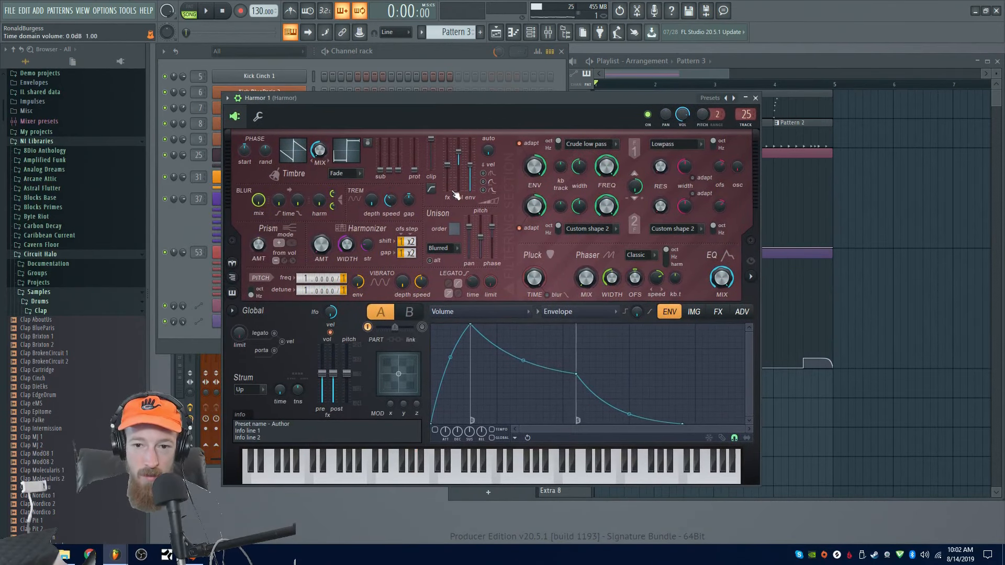
- Unsolo the Drum Bus so all mixer tracks are active, and bring the playlist to the front
key(F9)
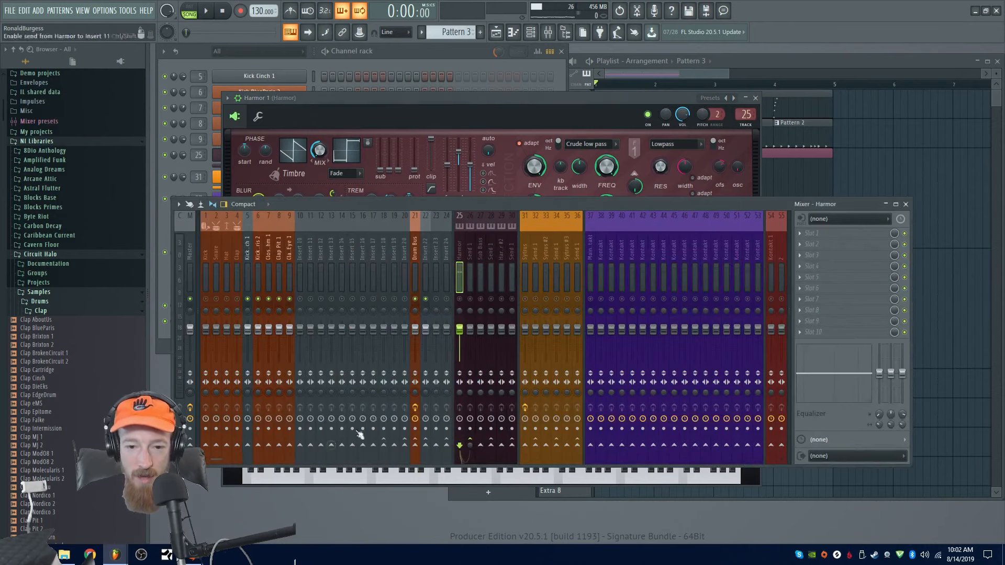
right_click(415, 299)
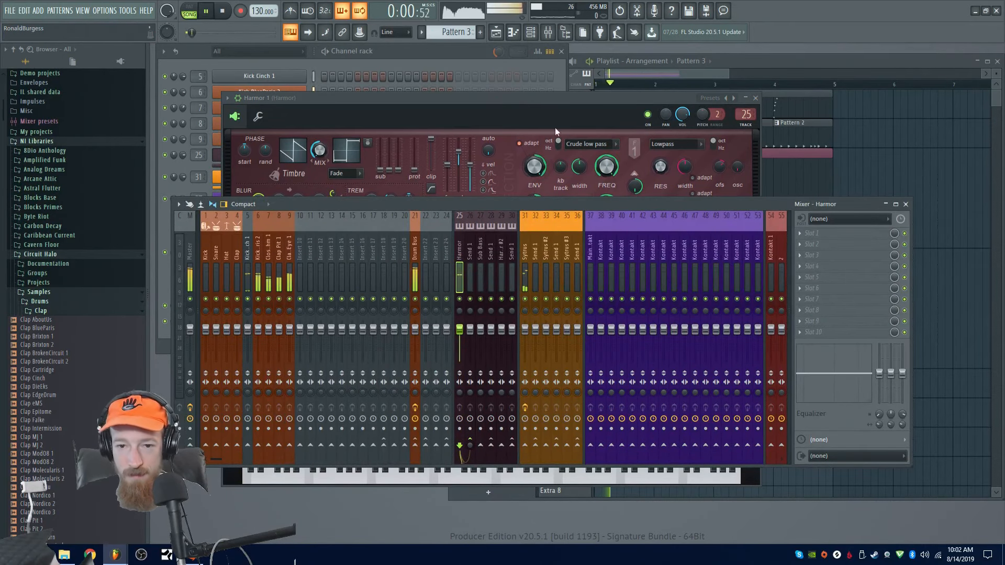
click(578, 109)
click(715, 65)
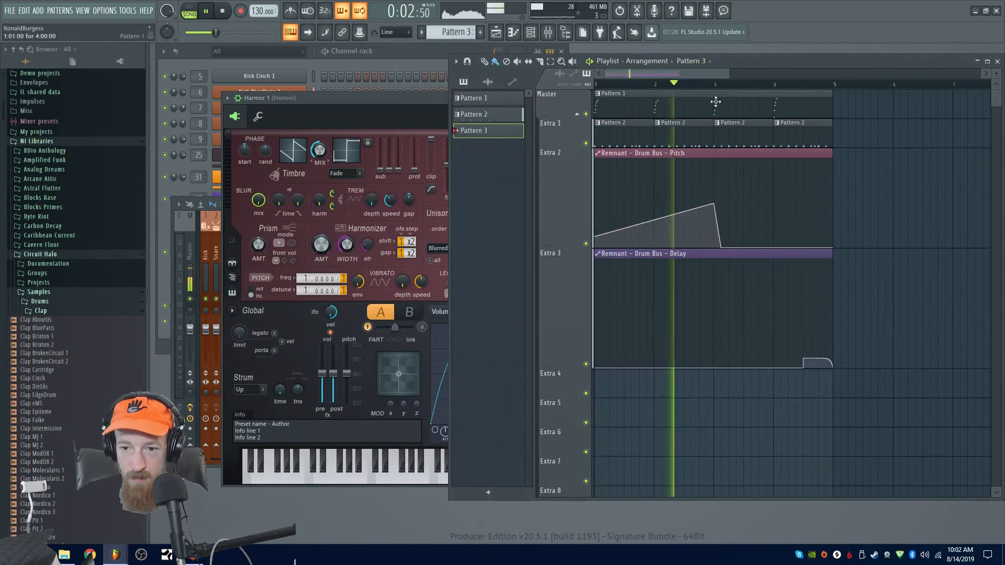
- Stop playback and duplicate the four-bar block of patterns and Remnant automation clips three times to fill 16 bars
scroll(715, 101, down, 5)
drag(703, 102, 529, 384)
key(space)
drag(629, 251, 859, 256)
scroll(775, 252, down, 2)
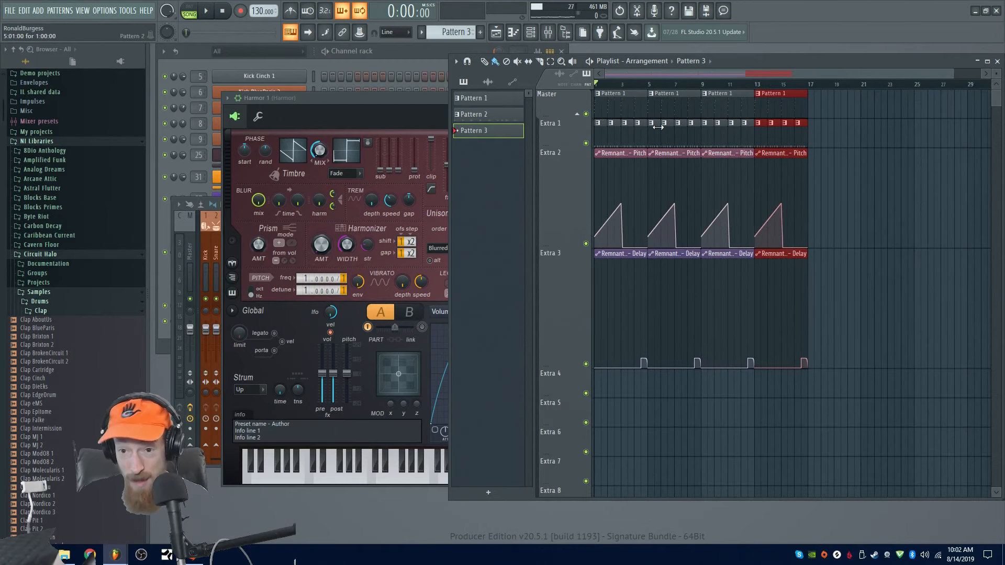
- Enable legato in Harmor 1 and turn off its built-in reverb
click(426, 99)
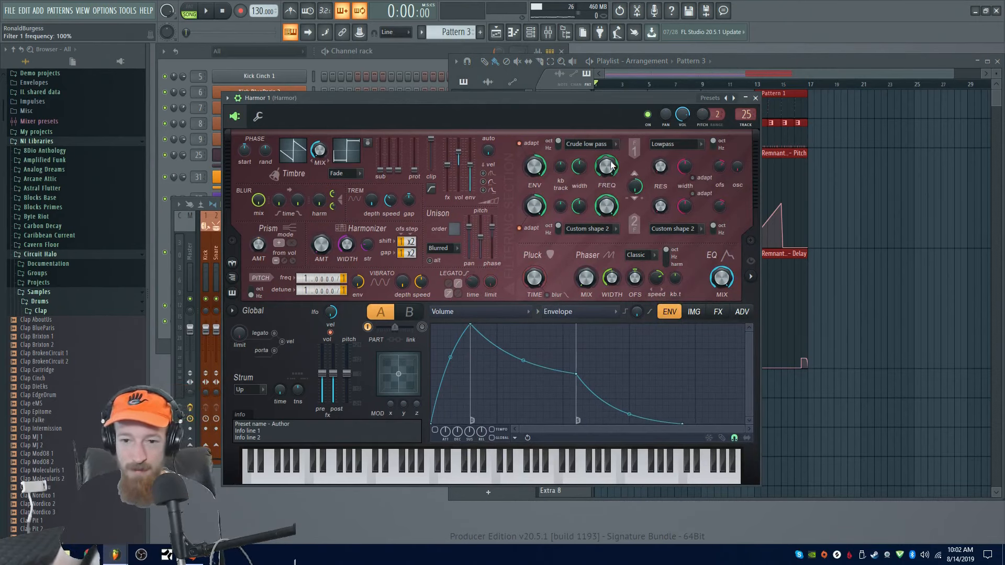
drag(611, 166, 611, 189)
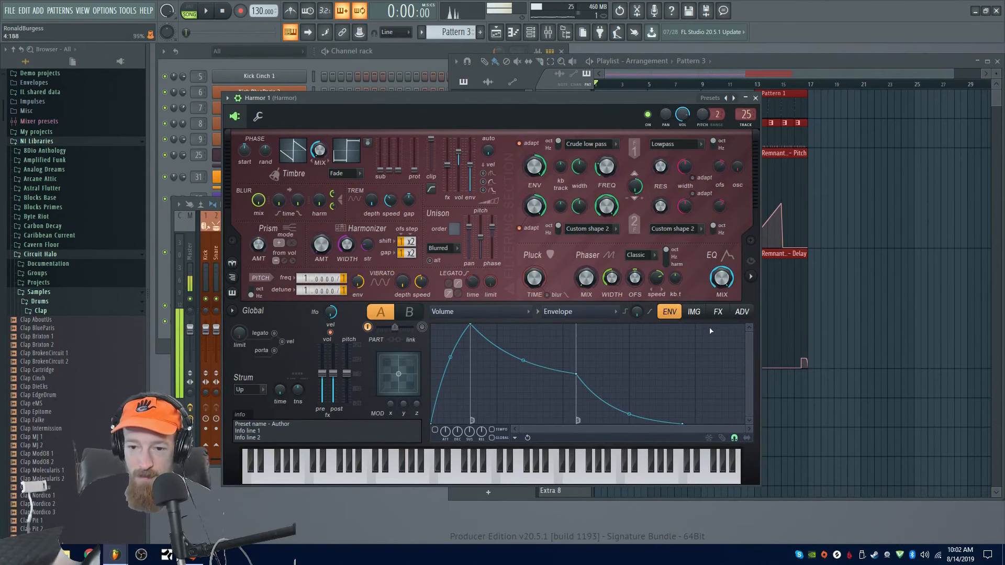
click(717, 312)
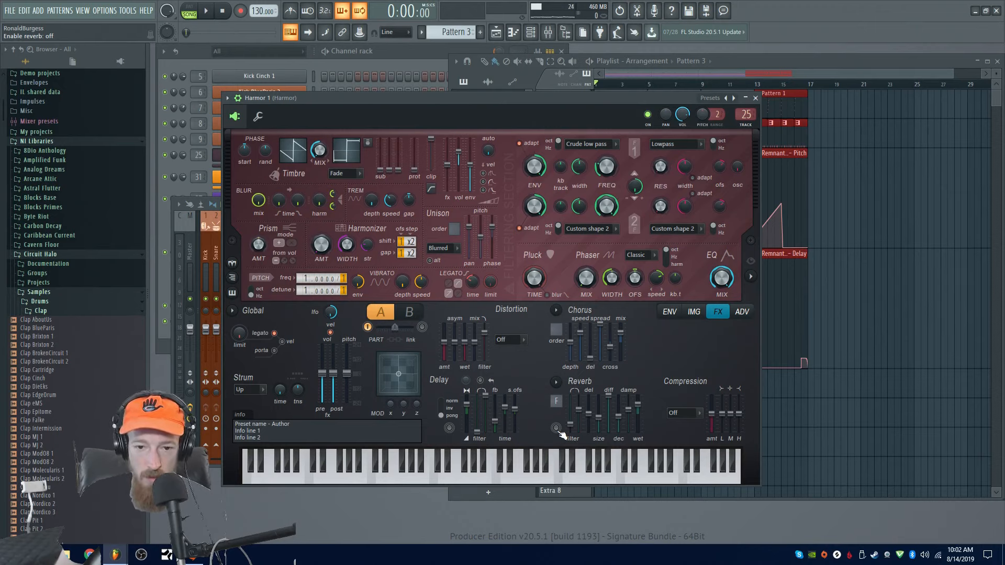
- Set Harmor's unison order to 2 with reduced pitch spread, and drop the end of Timbre 1's harmonic level curve to minimum
drag(485, 241, 484, 258)
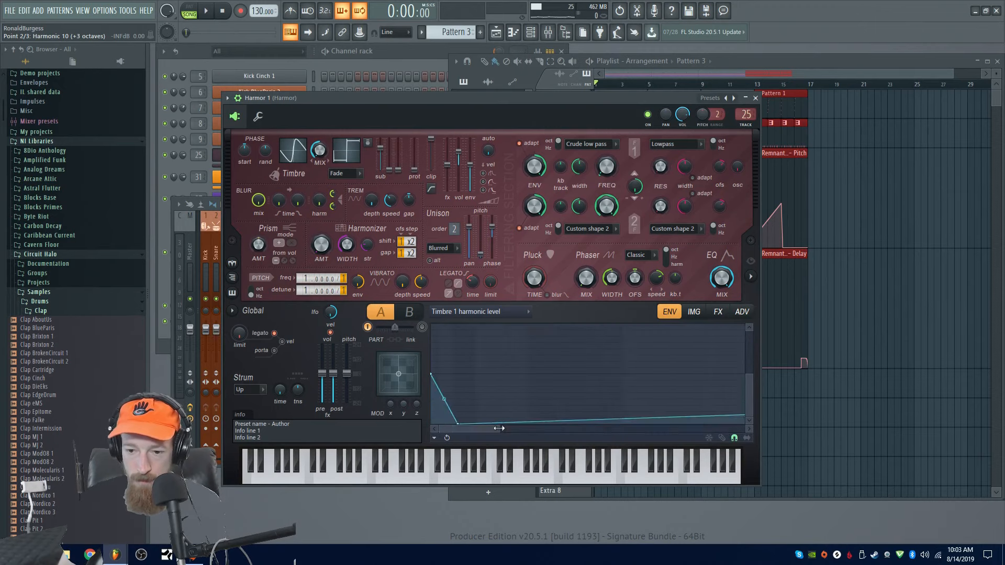
drag(498, 428, 742, 428)
drag(745, 374, 751, 438)
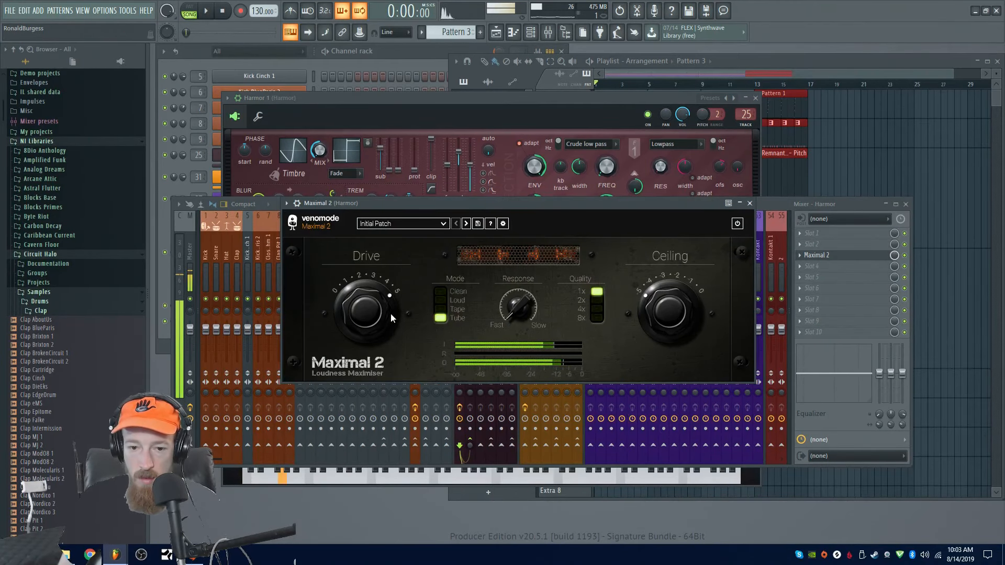
- Set Maximal 2 on the Harmor track to 8x quality and try its ceiling control
drag(520, 246, 519, 271)
click(593, 317)
mouse_move(659, 294)
mouse_down()
mouse_move(662, 256)
mouse_move(663, 294)
mouse_up()
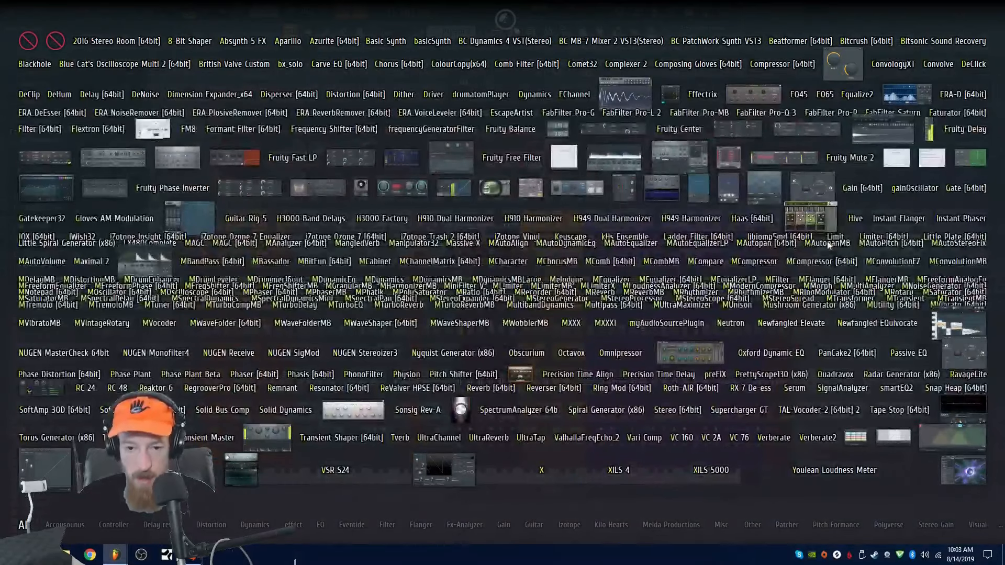
- Load Fruity Limiter into slot 2 of the Harmor track ahead of Maximal 2, and show both effects together
text(fruity)
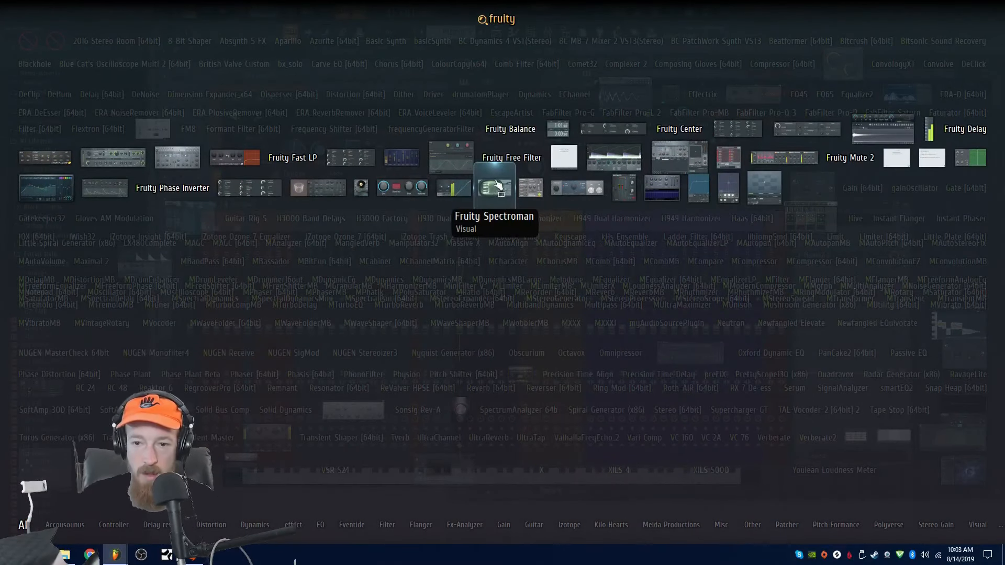
click(605, 157)
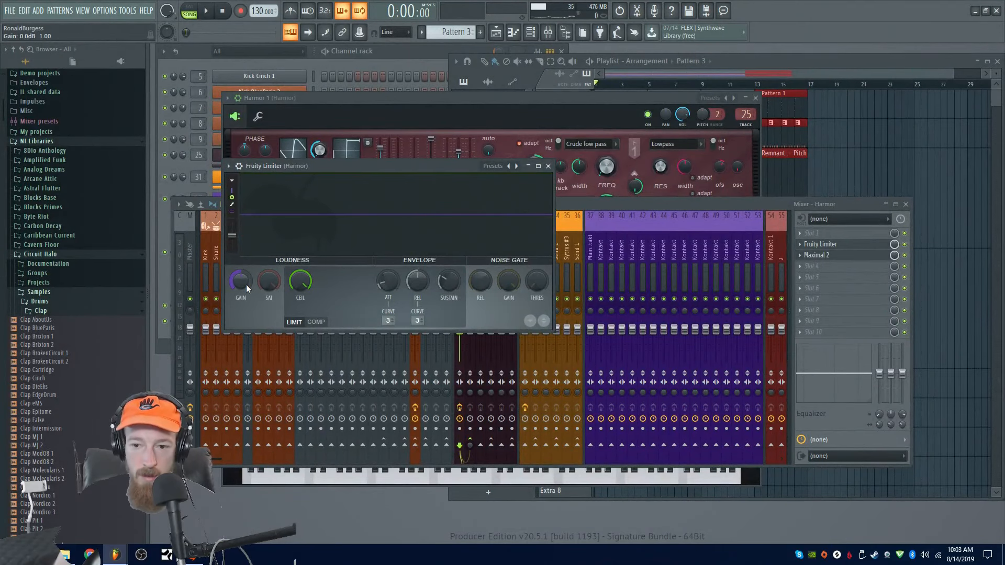
click(836, 257)
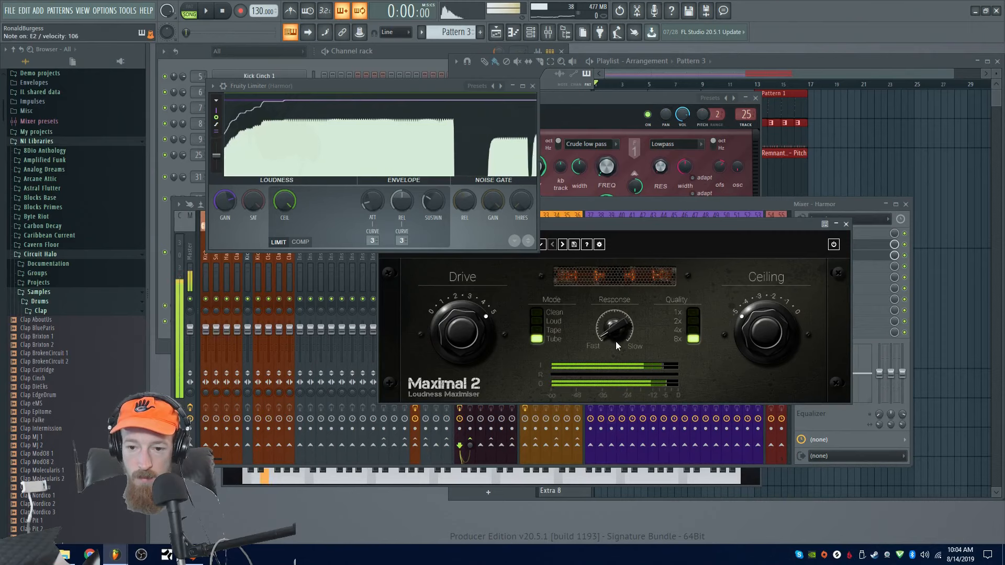
- Turn Maximal 2's response toward Slow and raise Fruity Limiter's soft saturation while playing notes
drag(620, 320, 633, 224)
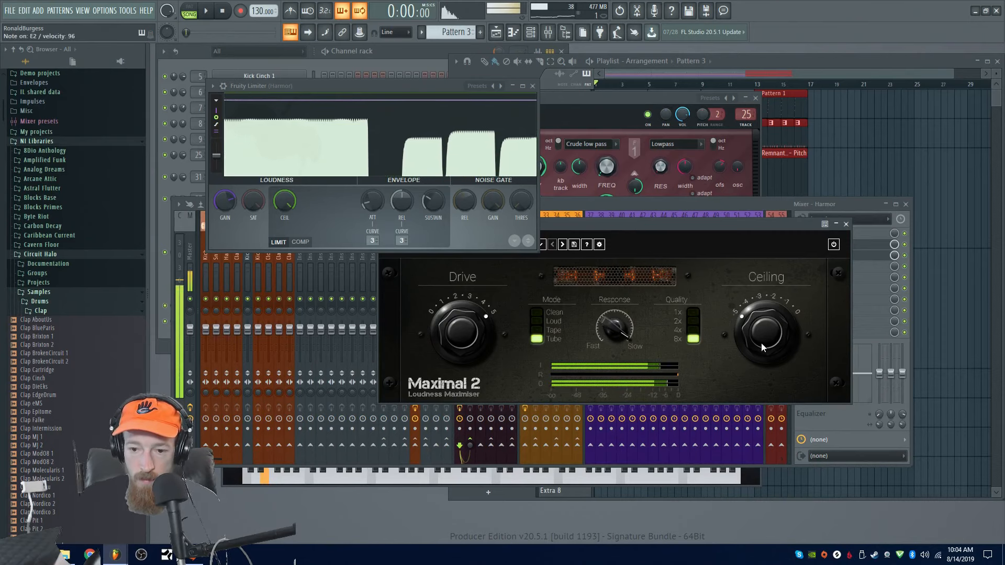
drag(764, 346, 764, 256)
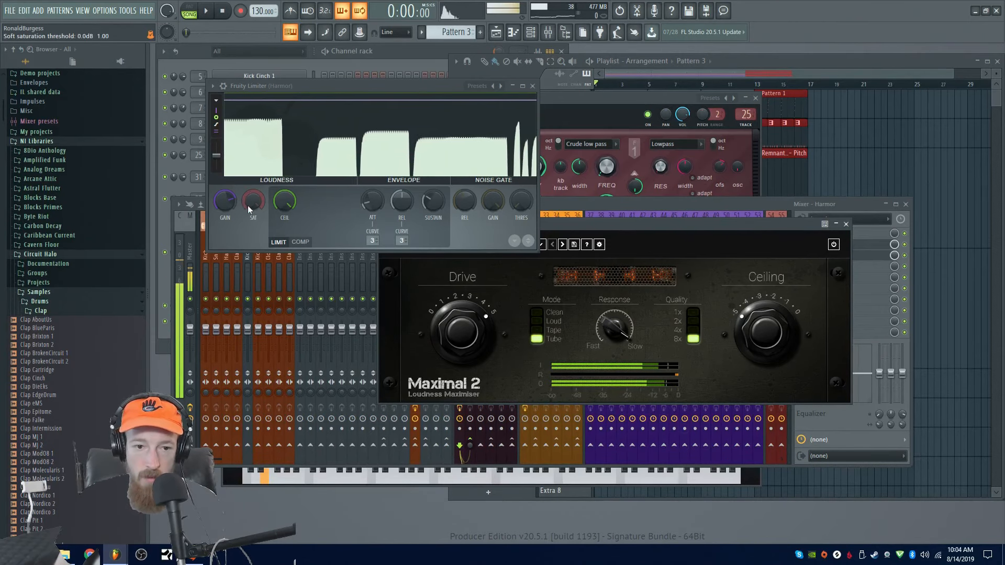
mouse_move(253, 200)
mouse_down()
mouse_move(252, 217)
mouse_move(256, 209)
mouse_up()
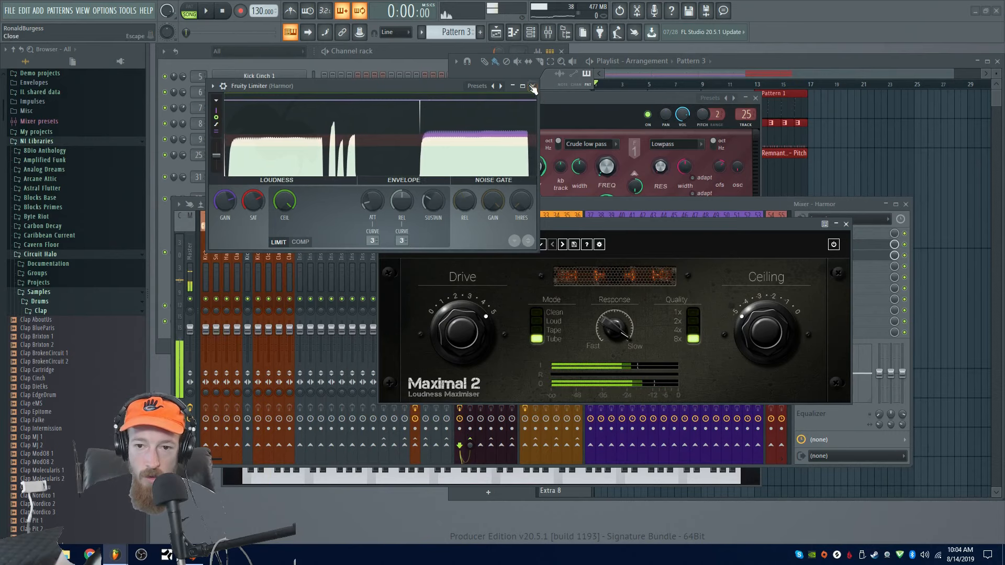
- Put away the Fruity Limiter and Maximal 2 windows of the Harmor track
click(578, 97)
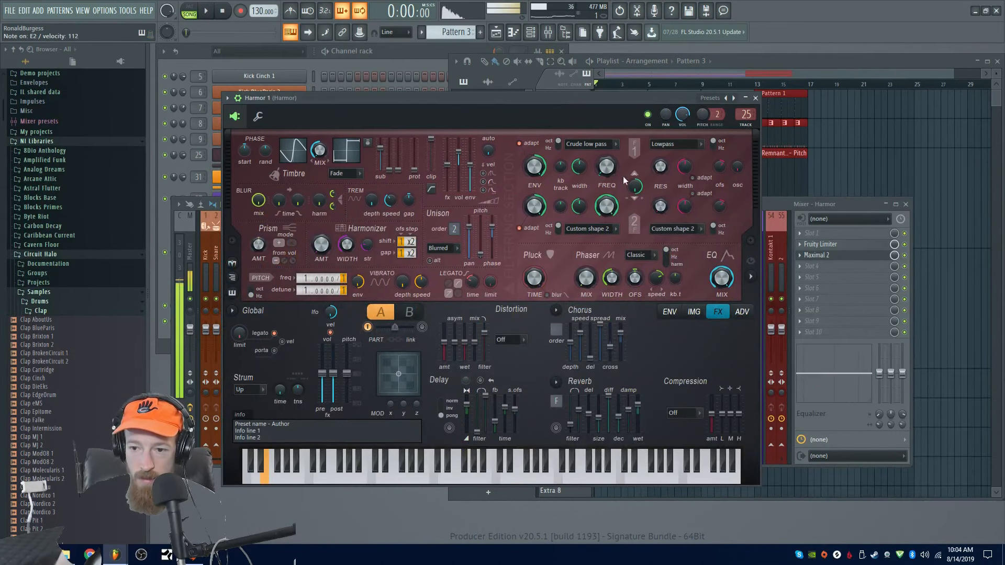
click(755, 98)
click(826, 244)
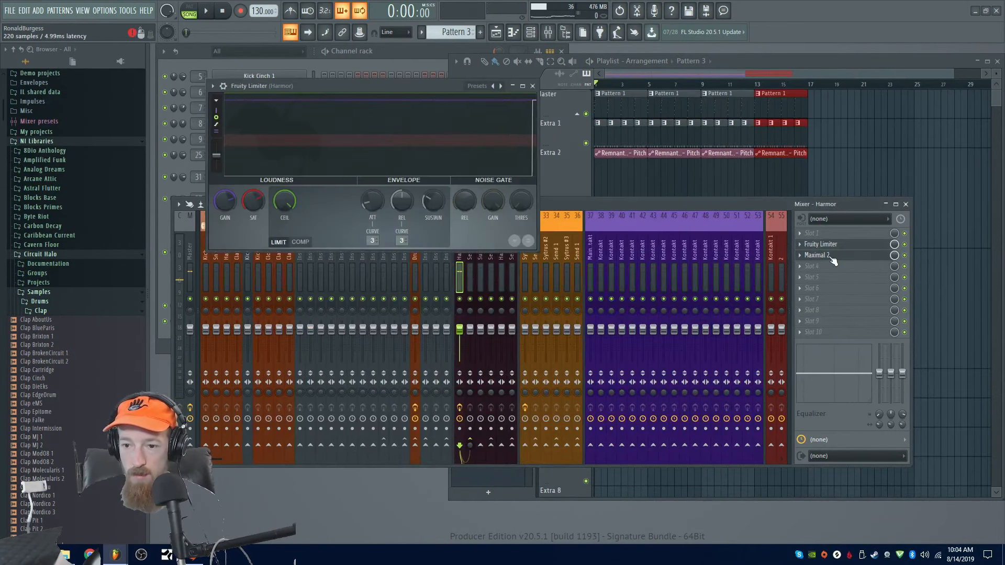
click(831, 246)
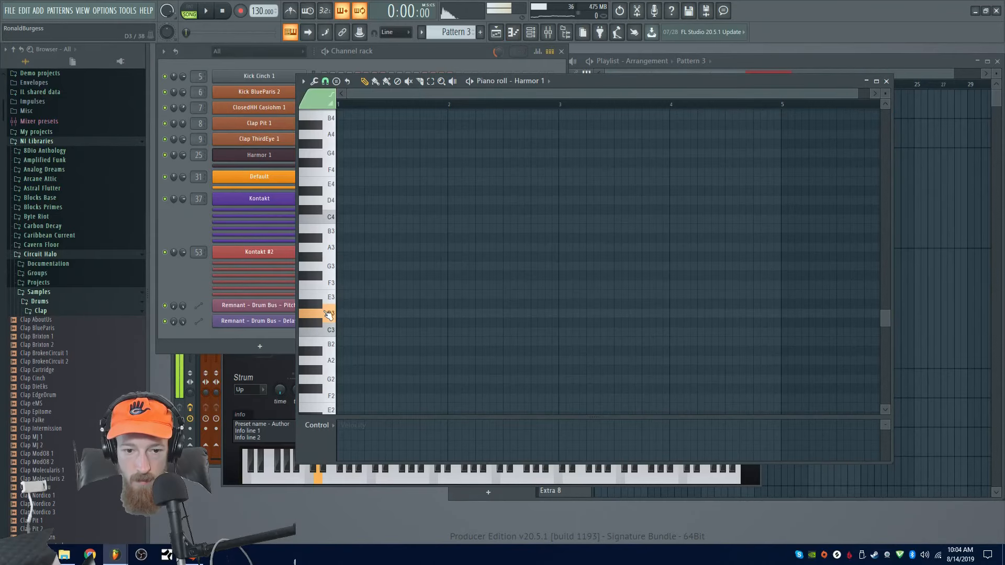
- Audition low keys in Harmor 1's piano roll and draw a C3 note about 12 steps long from bar 1
drag(327, 314, 328, 333)
click(338, 333)
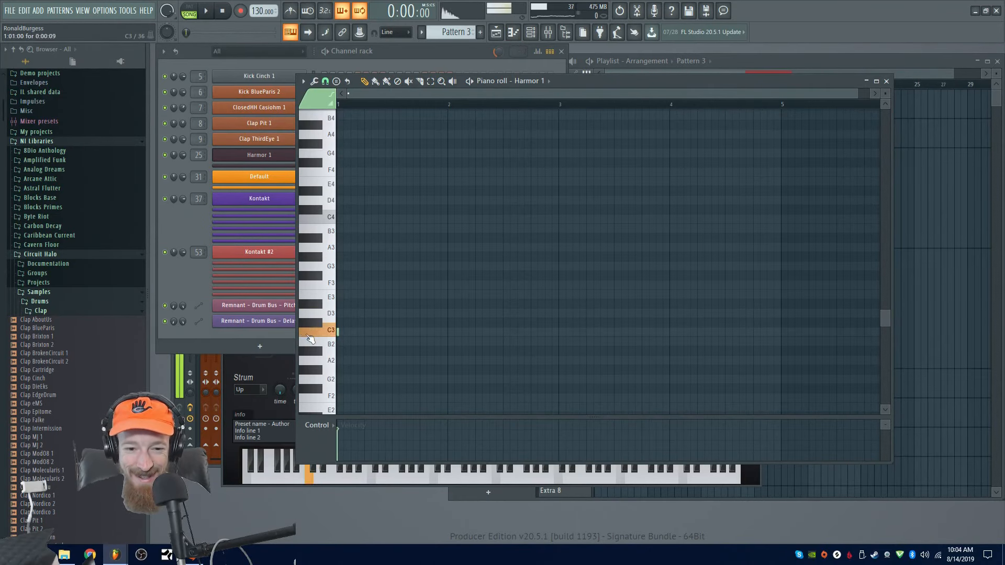
drag(356, 334, 446, 350)
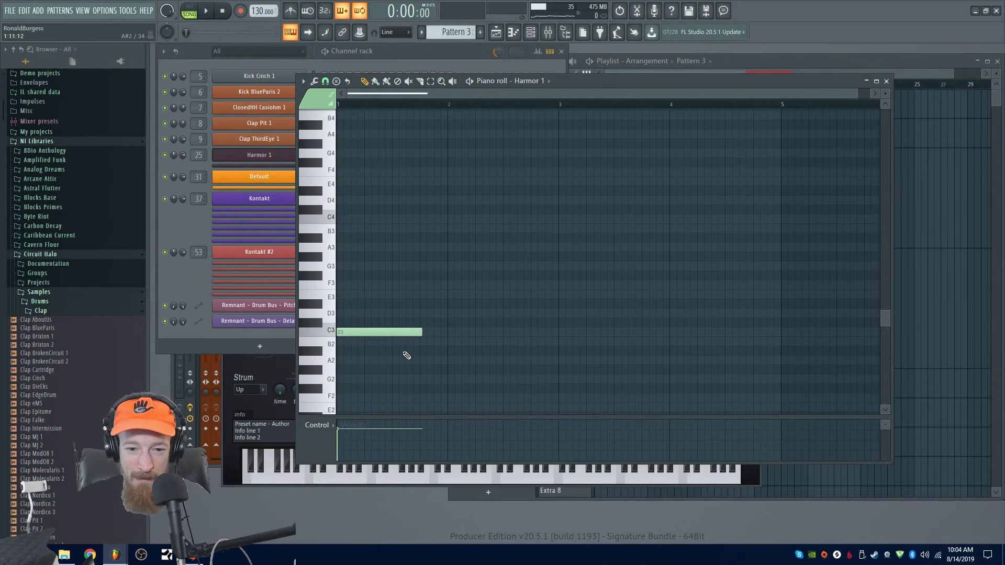
scroll(409, 357, up, 5)
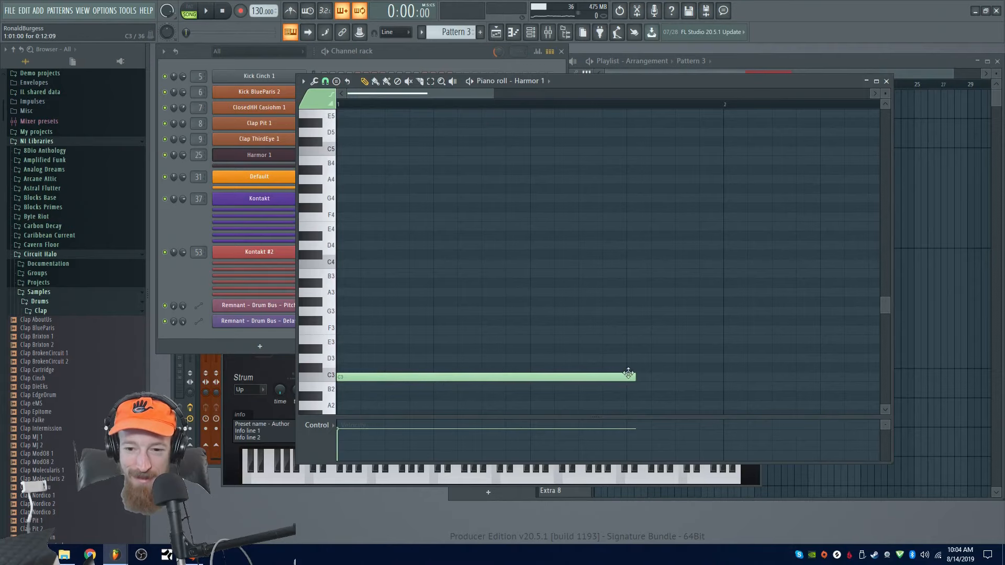
- Lengthen the C3 note to about one bar and place Pattern 3 at bar 1 of the Extra 4 playlist track
drag(647, 381, 716, 395)
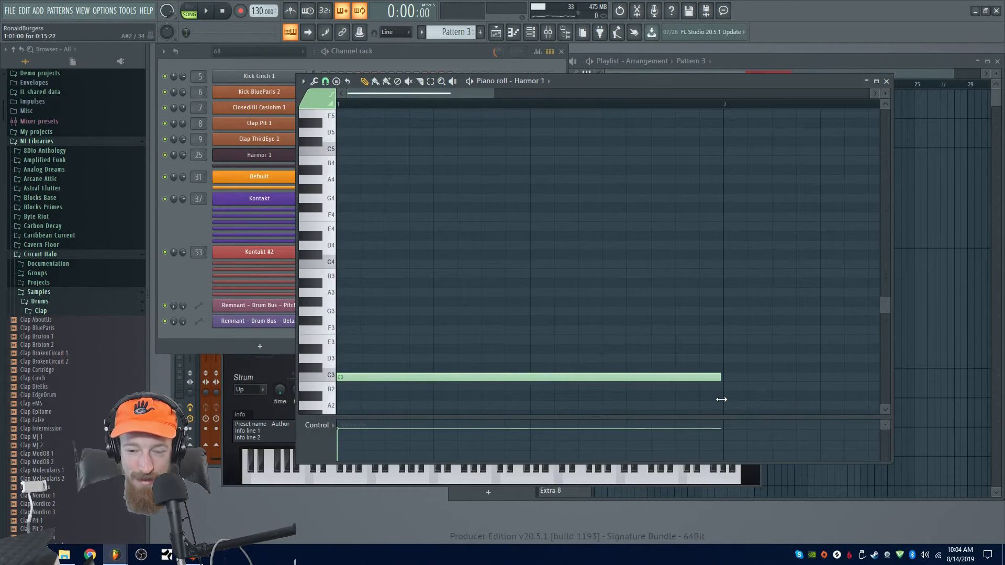
scroll(670, 272, down, 3)
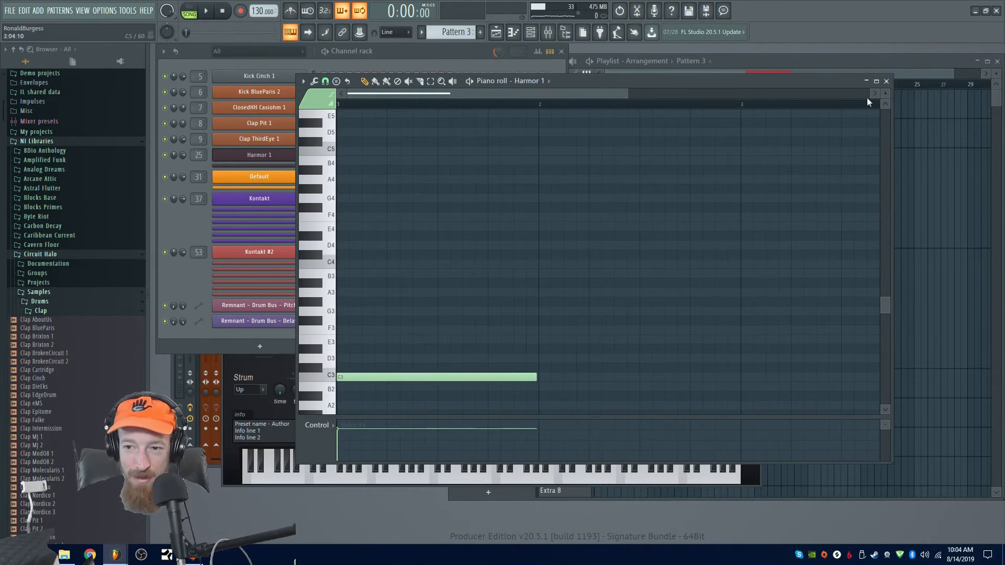
click(915, 62)
scroll(688, 262, down, 4)
click(613, 268)
drag(614, 270, 591, 276)
scroll(603, 180, up, 3)
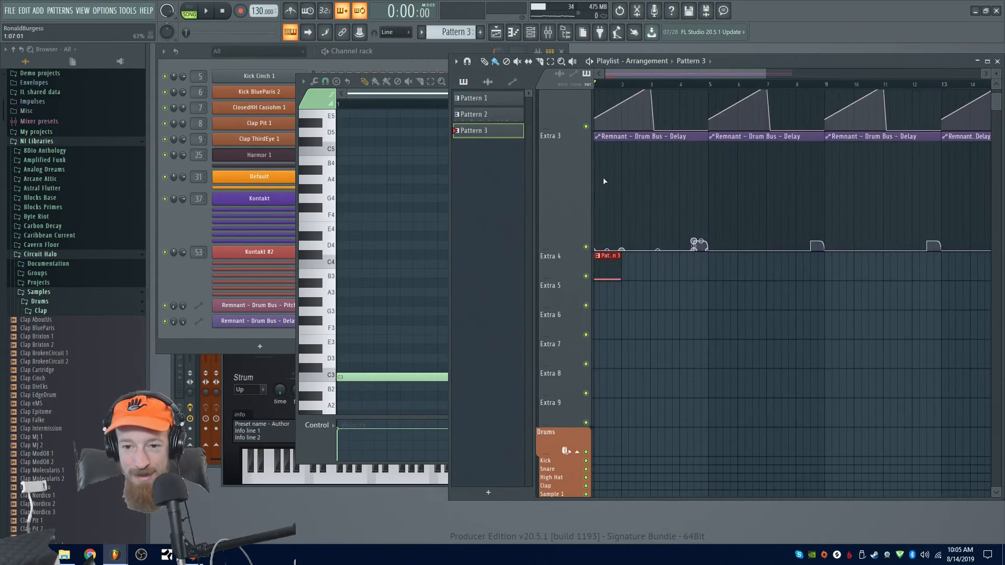
scroll(664, 151, up, 4)
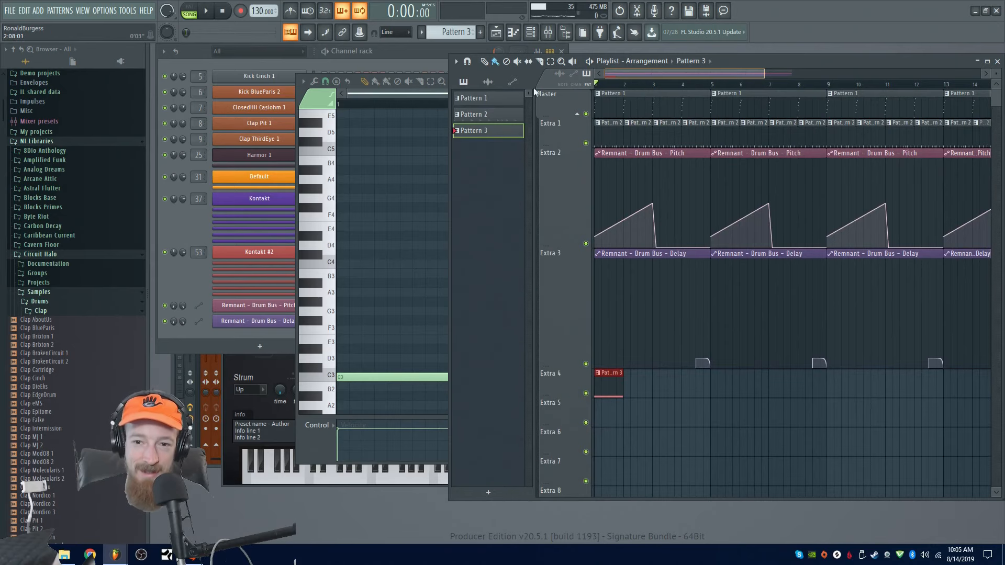
- Play the start of the arrangement with the bass note and return to Harmor 1's piano roll
key(space)
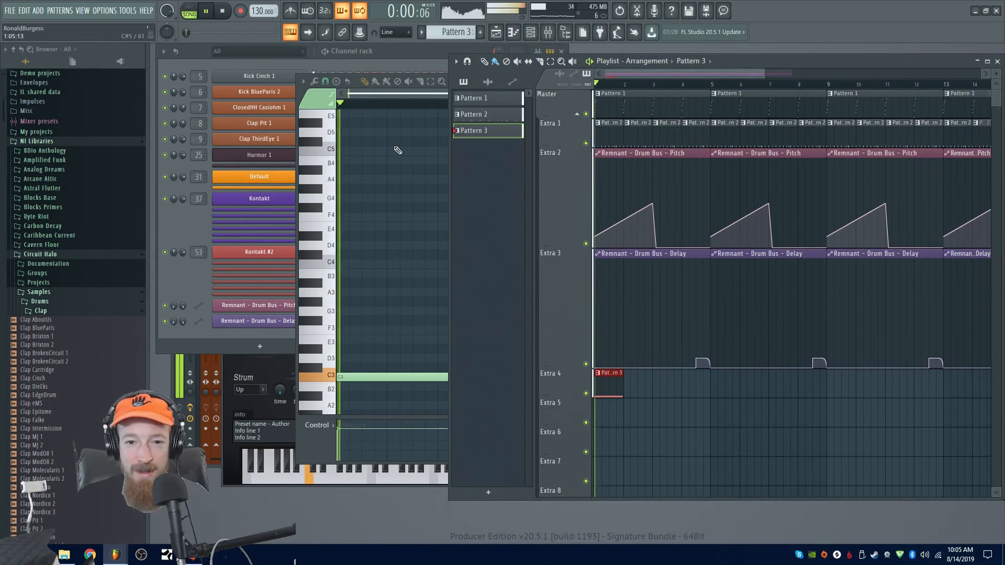
key(space)
click(406, 93)
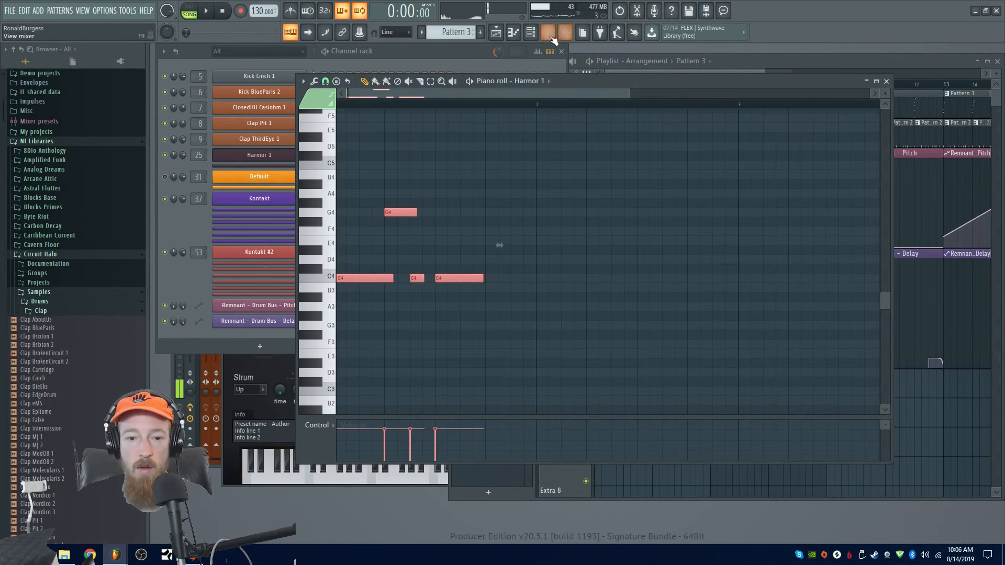
- Show the Harmor mixer track's effect slots and bring up the plugin picker
click(550, 34)
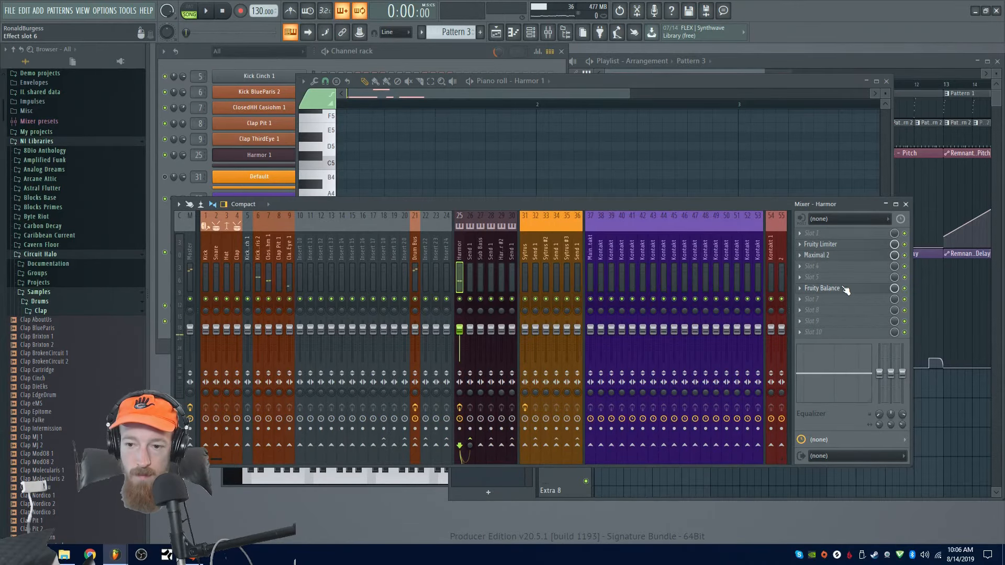
key(F8)
text(w)
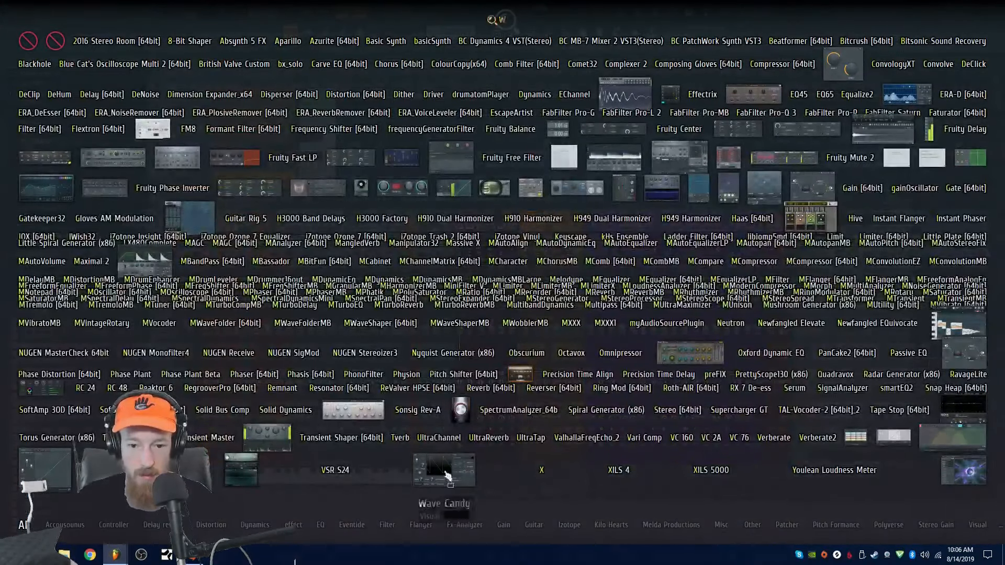
text(ave)
key(BackSpace)
key(BackSpace)
key(BackSpace)
key(BackSpace)
- Find Fruity Blood Overdrive and load it into slot 6 of the Harmor mixer track
text(blood)
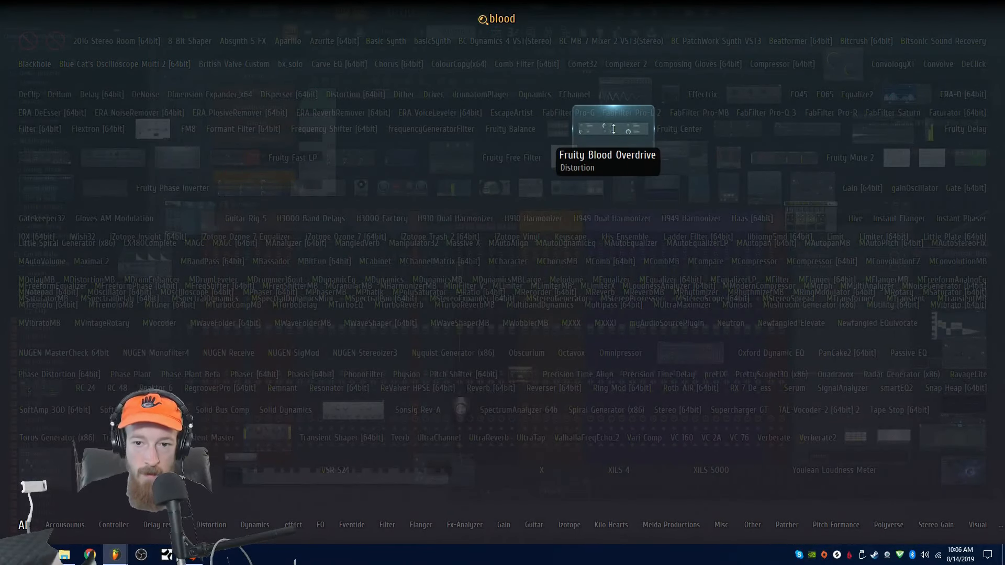
click(614, 129)
click(835, 288)
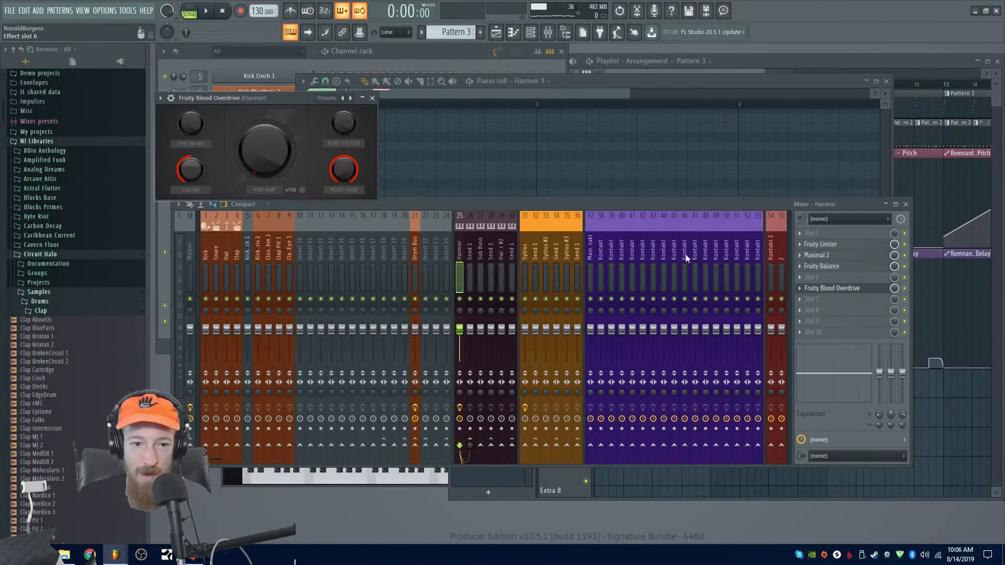
- Raise the pre-amp of Fruity Blood Overdrive on the Harmor track and audition the bass with it
drag(262, 156, 262, 125)
key(space)
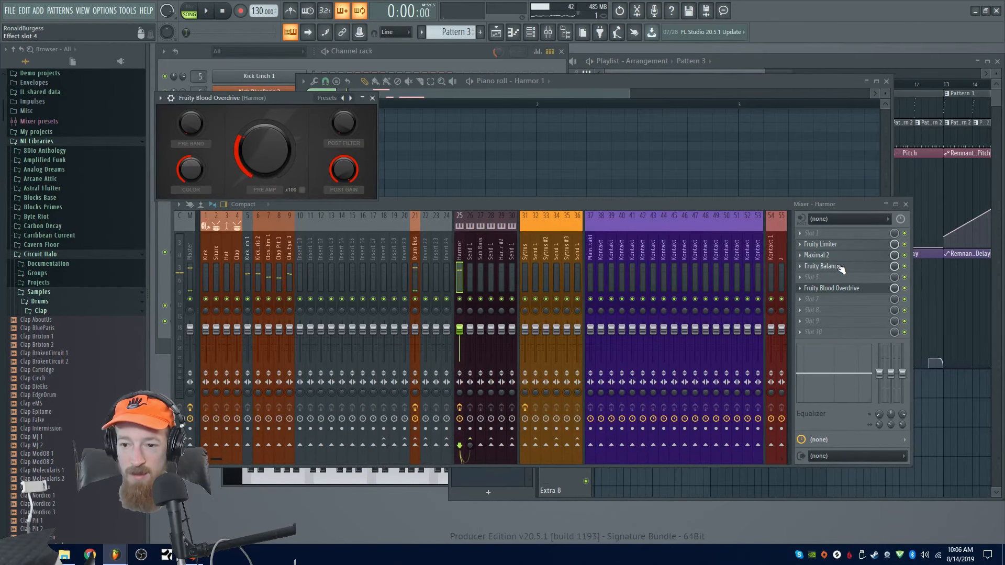
scroll(842, 268, down, 3)
click(842, 300)
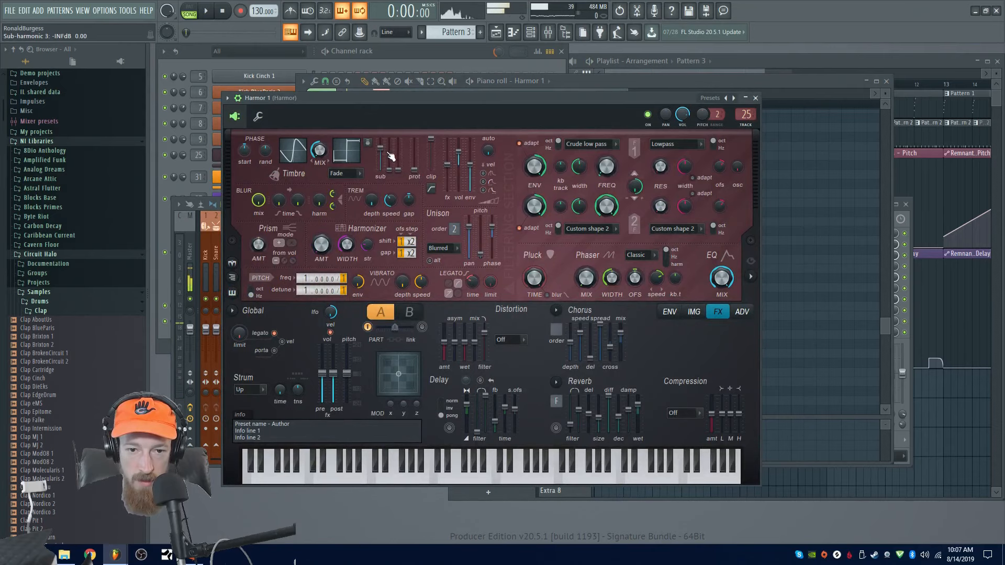
- Play the Harmor 1 bass line, put away the synth window and review the notes in its piano roll
key(space)
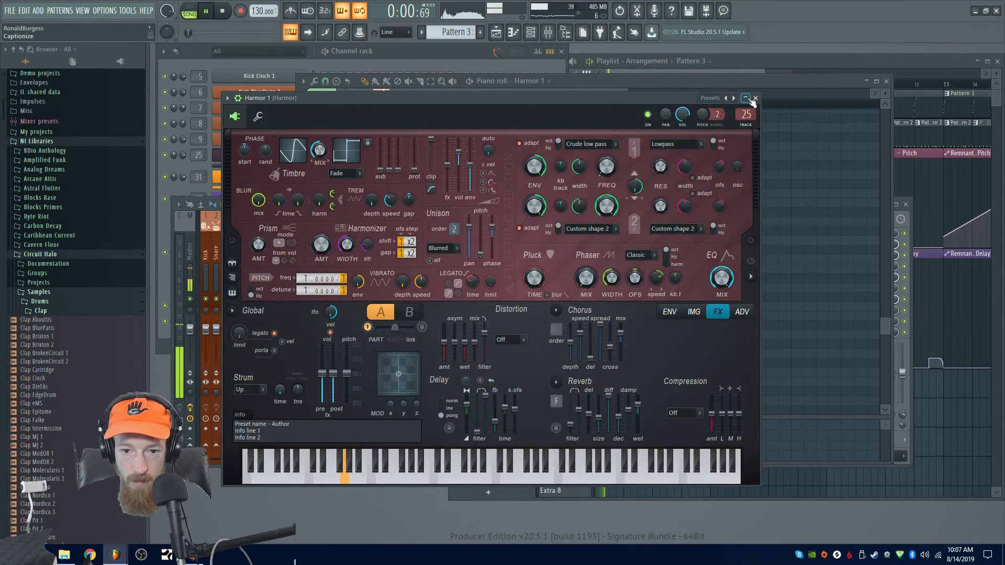
click(755, 97)
scroll(513, 280, down, 1)
scroll(518, 388, up, 5)
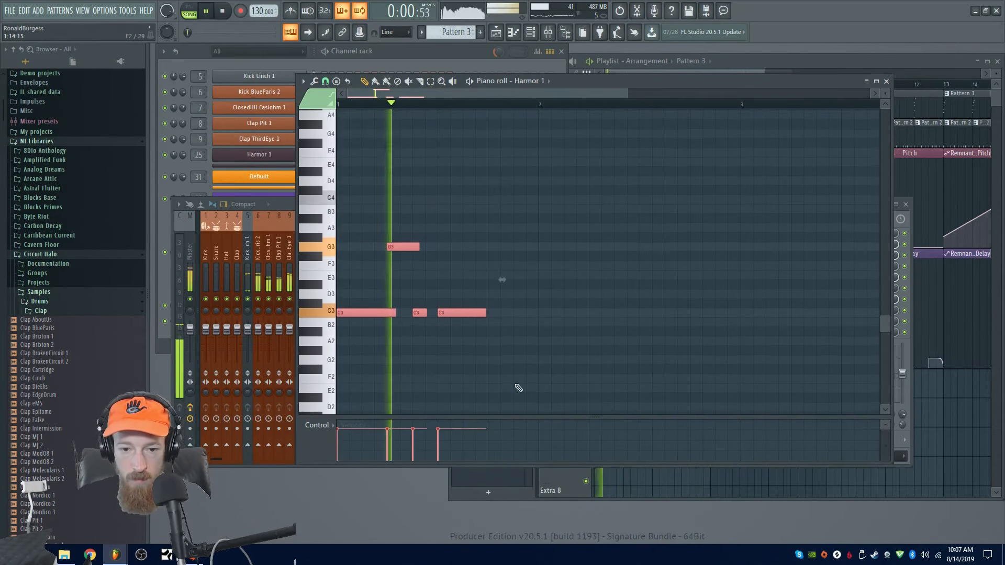
scroll(497, 334, down, 3)
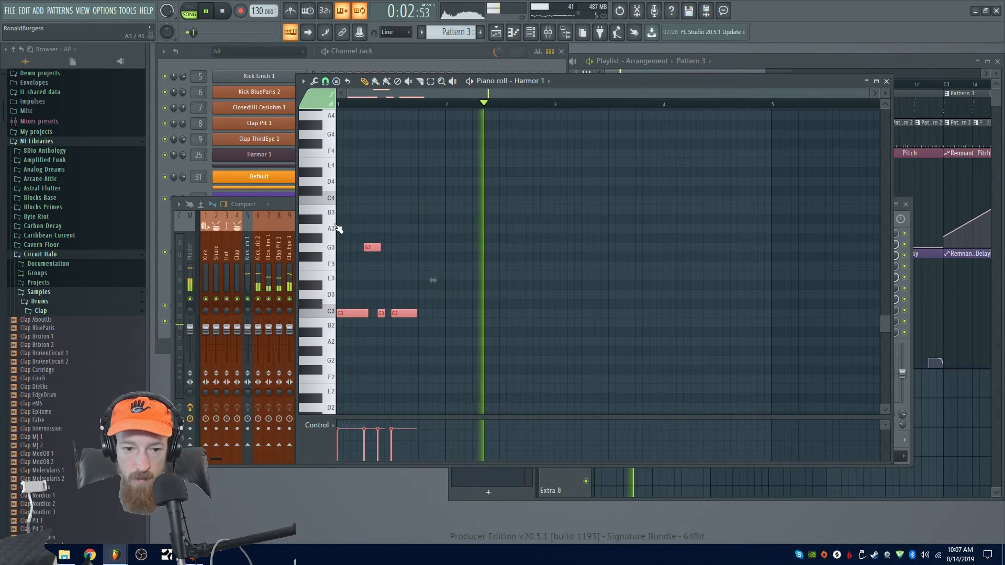
key(space)
- Adjust the first C3 bass note of Harmor 1 and pick the Pattern 3 clip in the playlist
drag(355, 316, 371, 313)
click(634, 63)
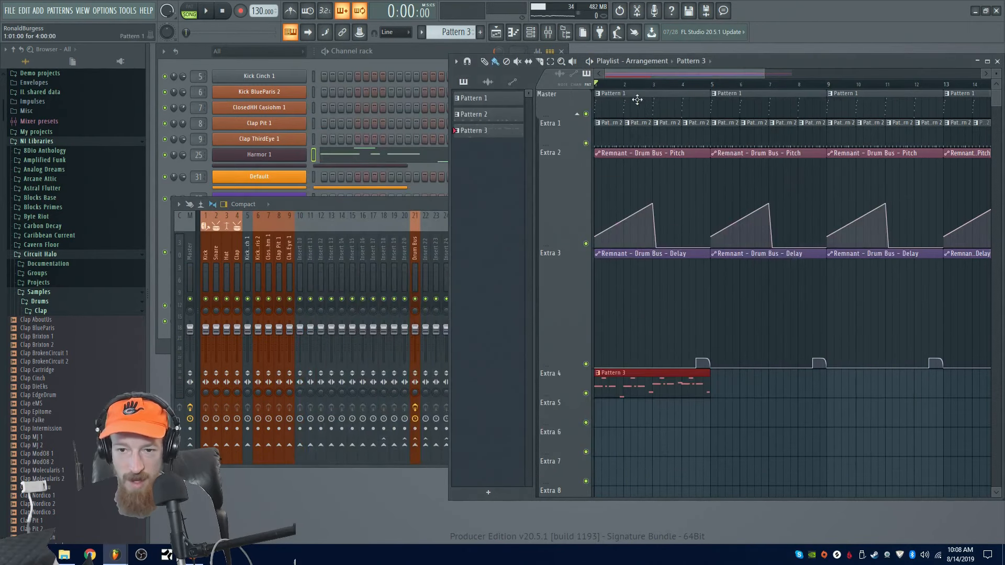
scroll(634, 99, down, 3)
click(612, 386)
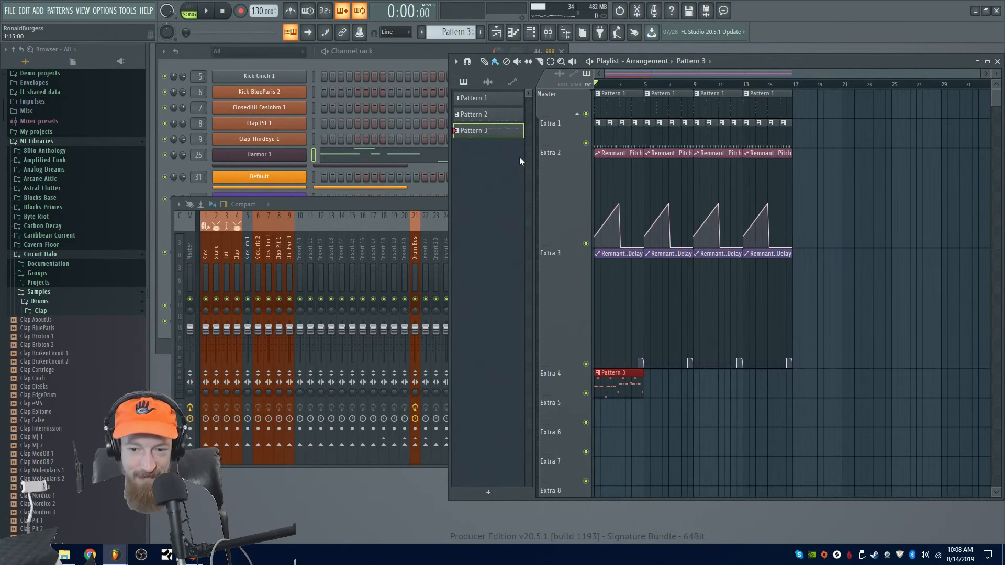
- Audition the arrangement and repeat the Pattern 3 clip three times along Extra 4 to fill 16 bars
key(space)
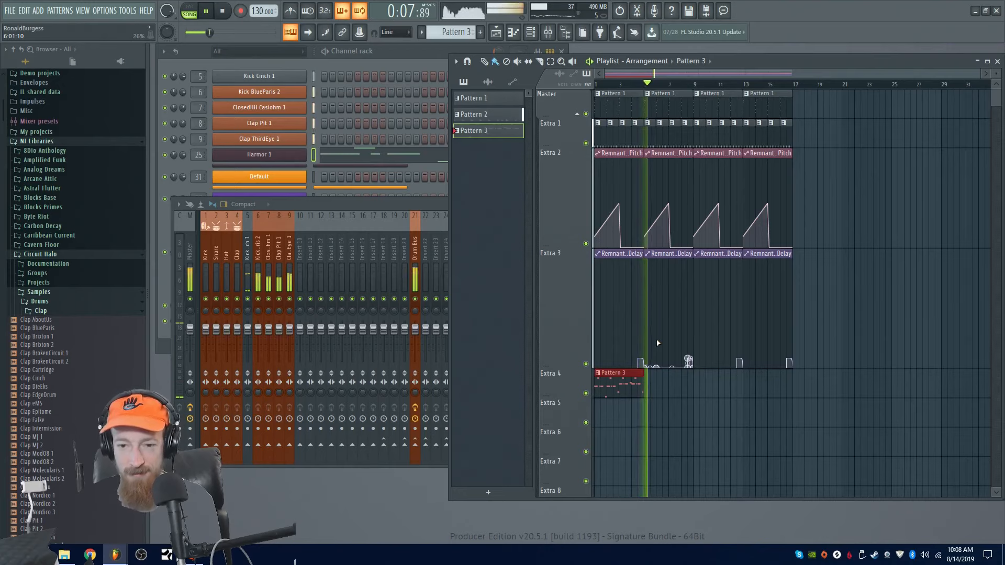
key(space)
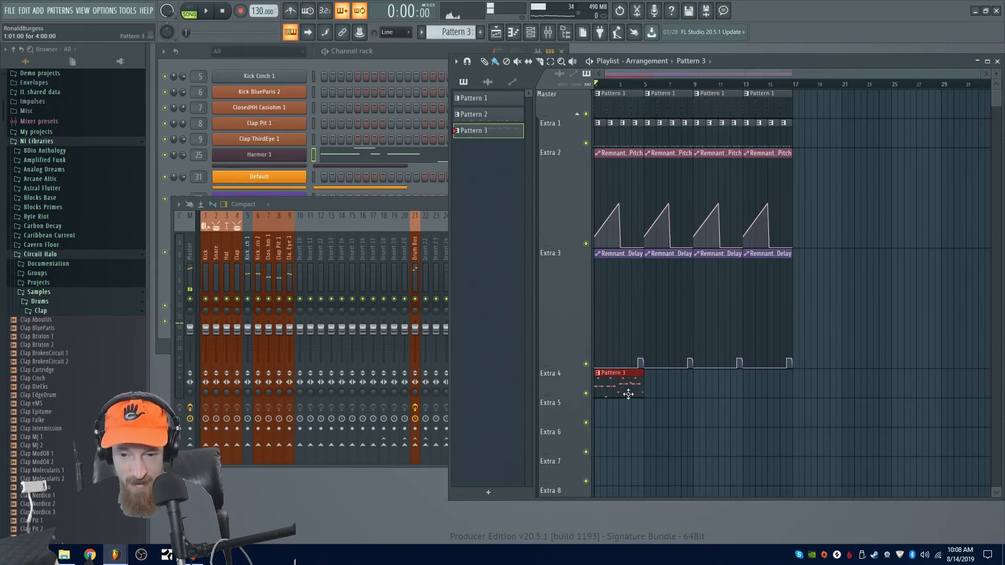
key(ctrl+b)
key(ctrl+b)
key(ctrl+b)
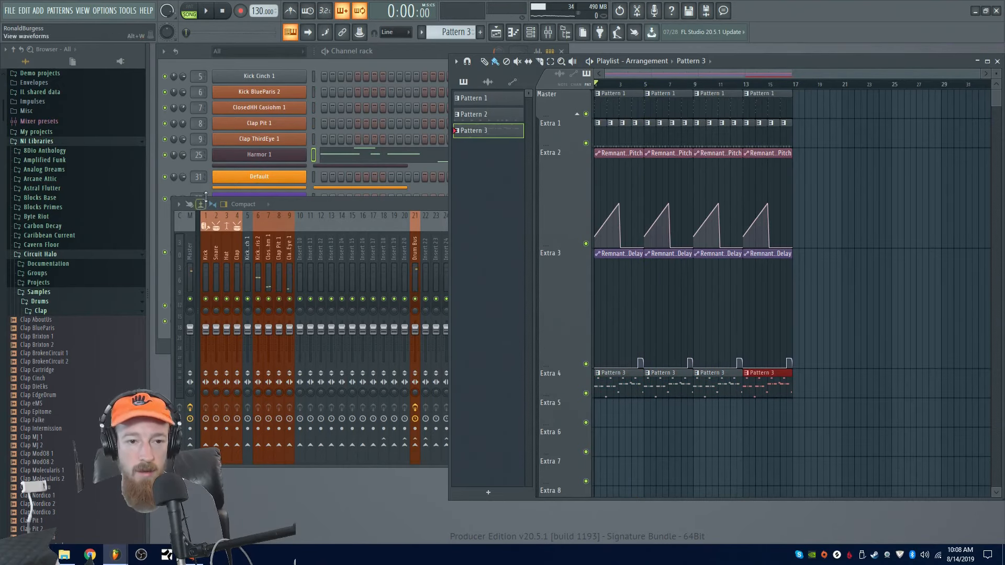
- Create a new empty pattern after Pattern 3, keeping its default name
click(167, 165)
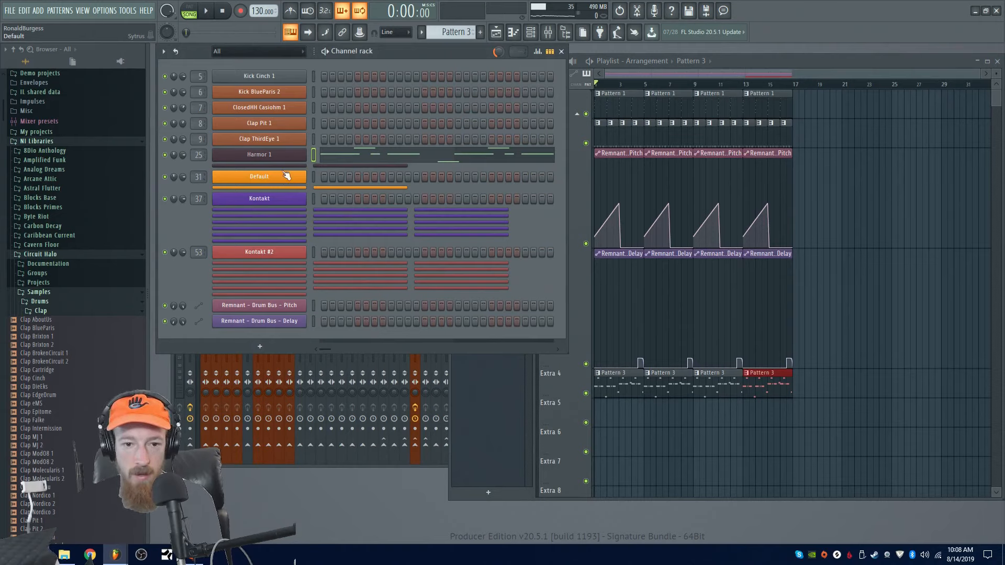
click(480, 32)
key(Return)
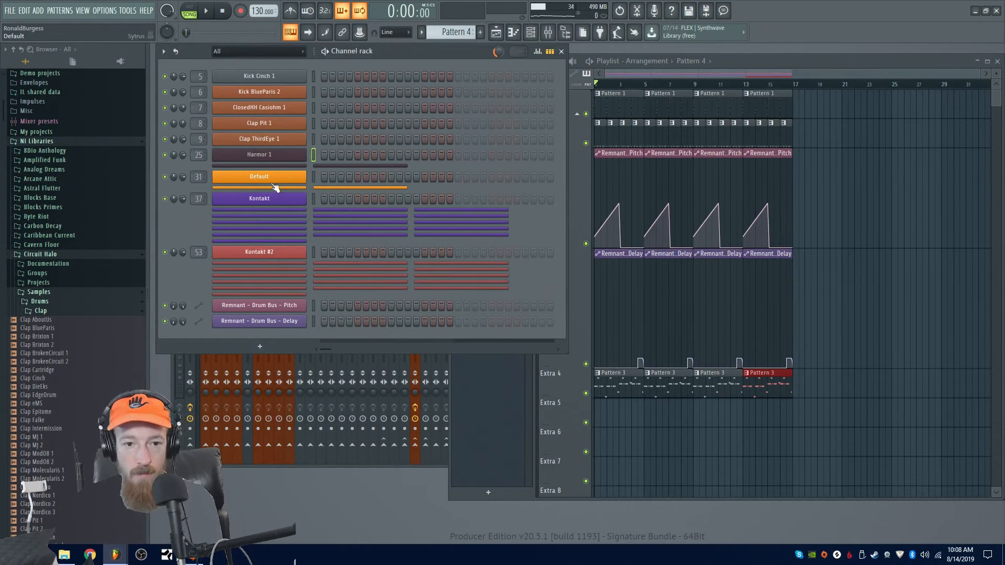
- Open the orange Sytrus channel on track 31, then expand the collapsed channel below it and open Sytrus #2
click(299, 185)
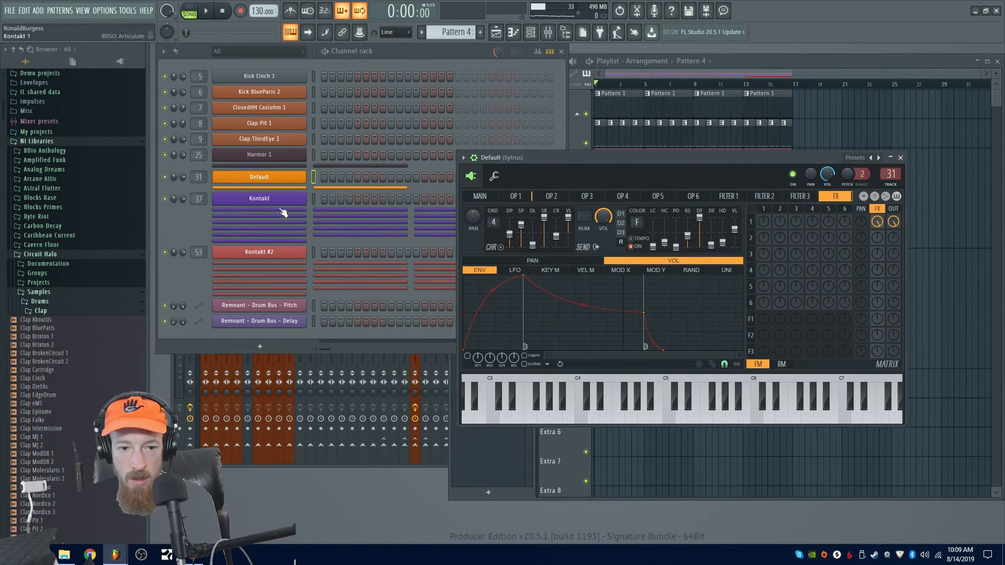
click(283, 188)
click(289, 194)
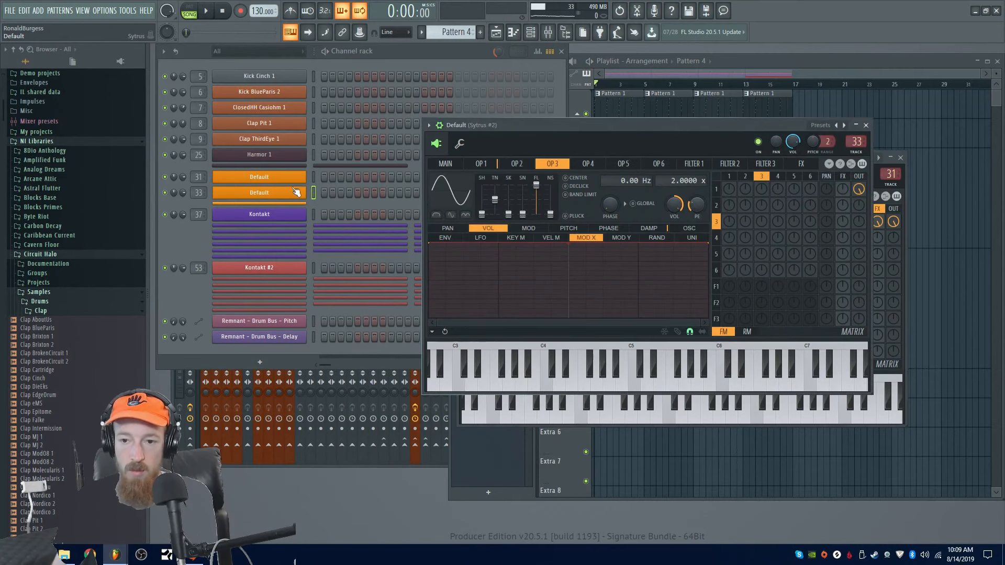
drag(709, 123, 711, 119)
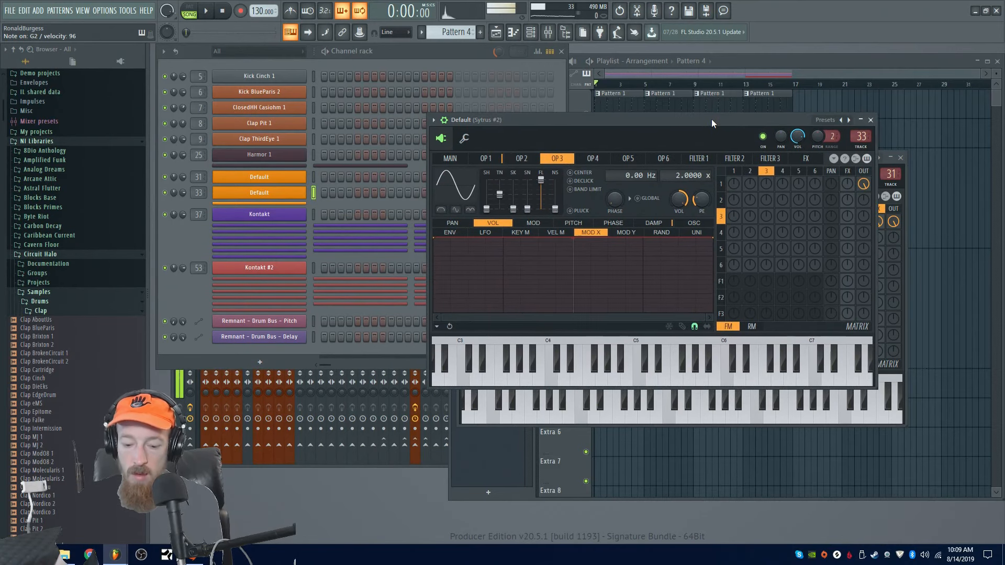
- Send operator 1 of Sytrus #2 to the effects and give it a sawtooth-like waveform
click(806, 158)
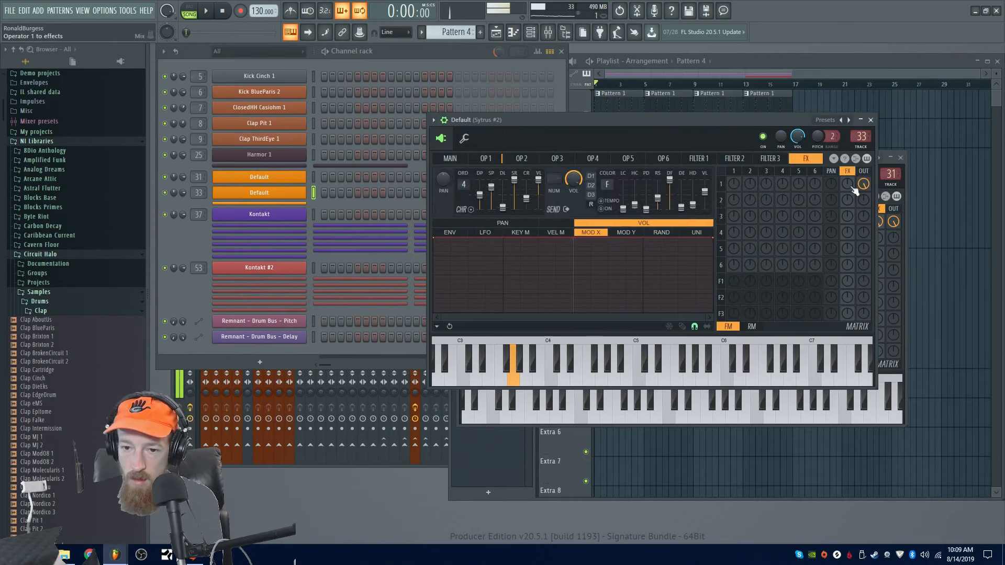
click(734, 172)
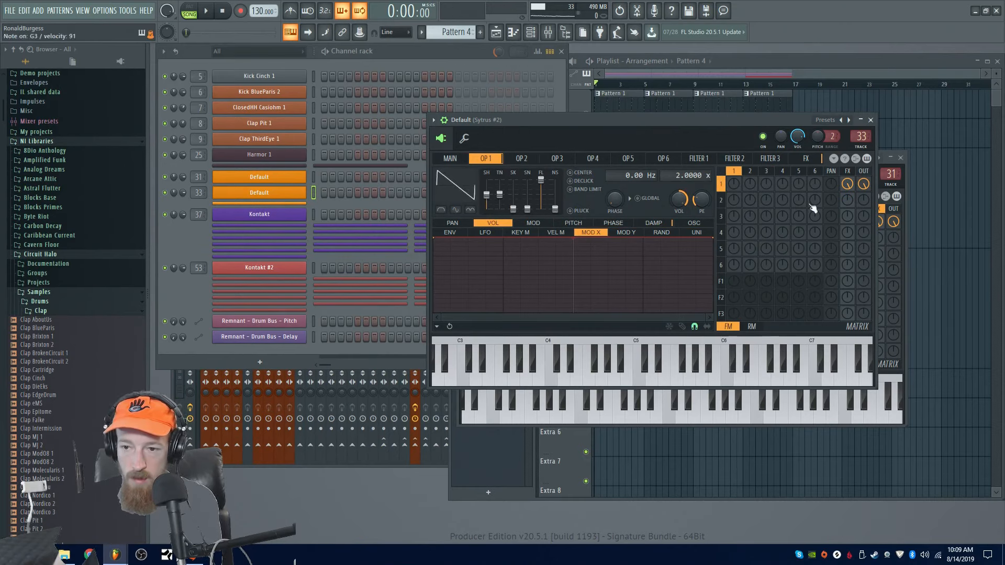
click(848, 184)
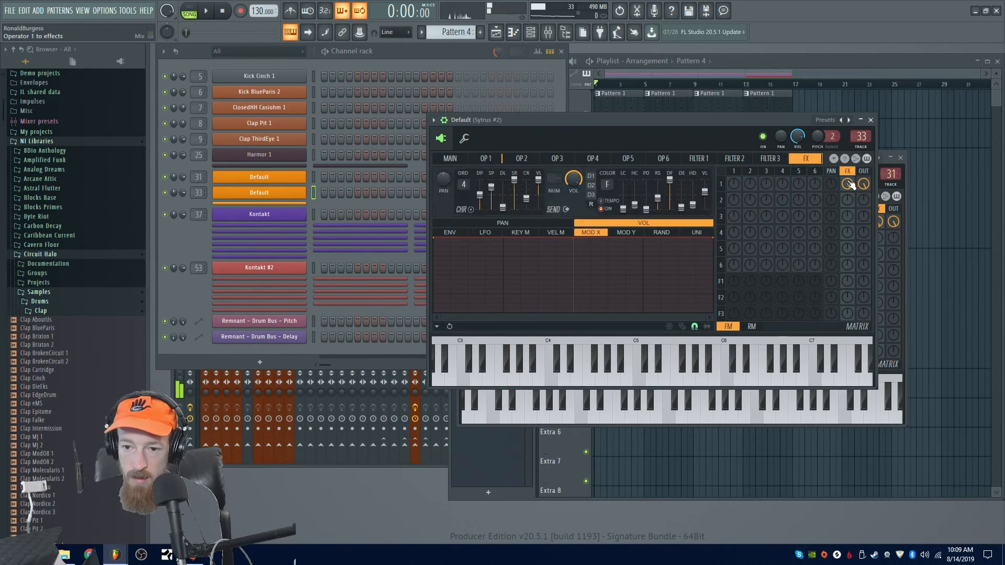
- Route operator 1 of Sytrus #2 through Filter 1, with the cutoff at 36% and the filter type LP2
click(720, 285)
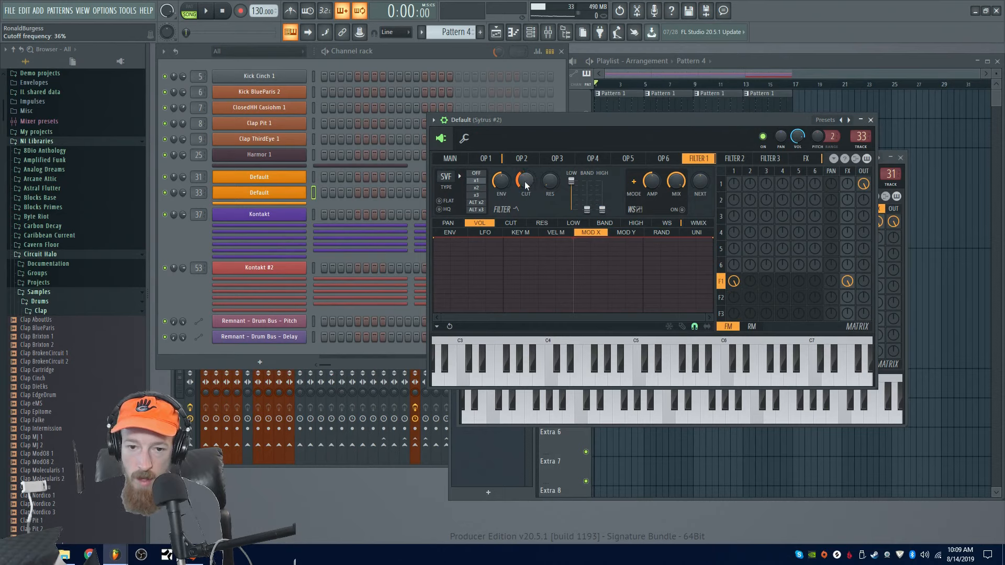
click(449, 178)
click(499, 226)
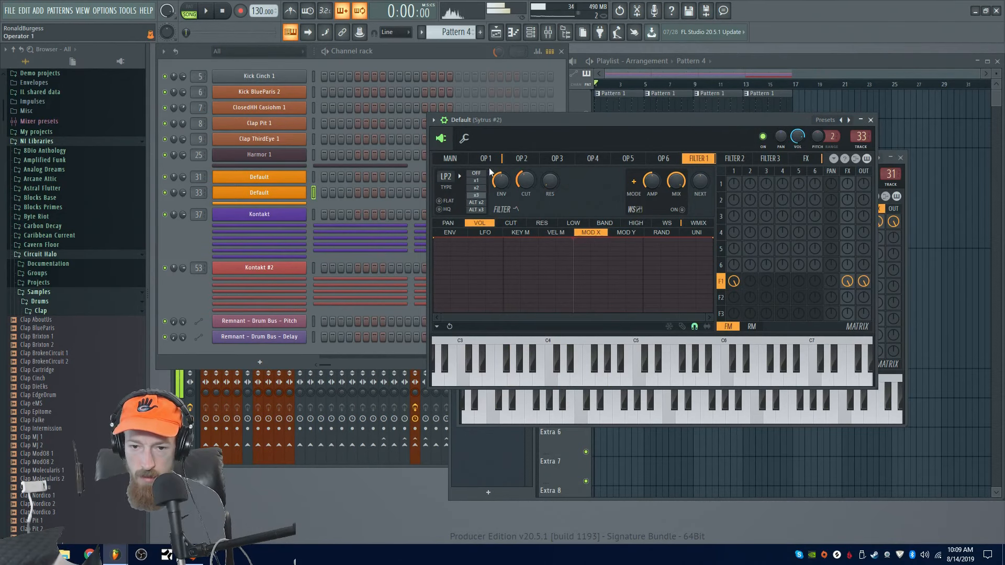
- Show the main settings of Sytrus #2, then close both Sytrus windows
click(450, 158)
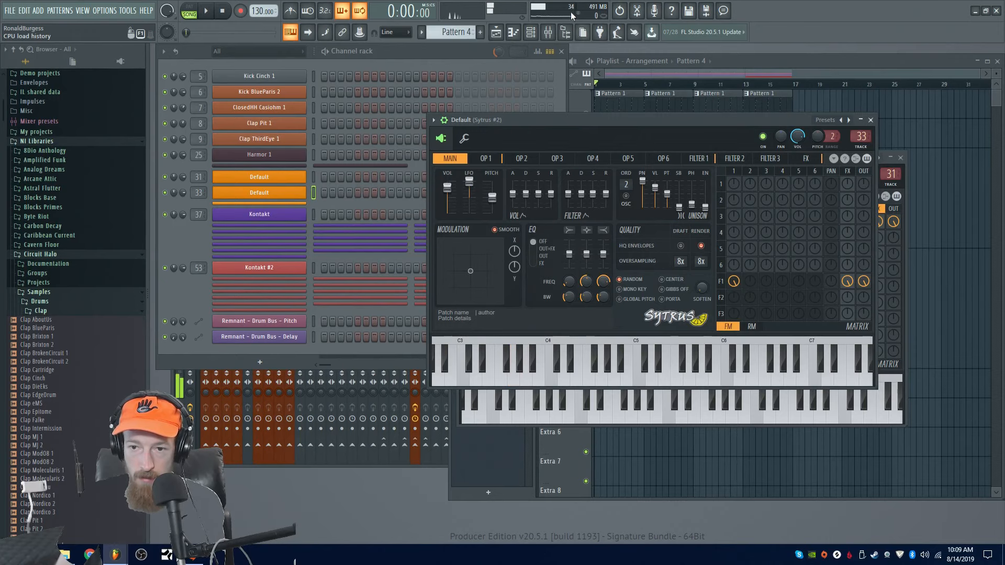
click(877, 120)
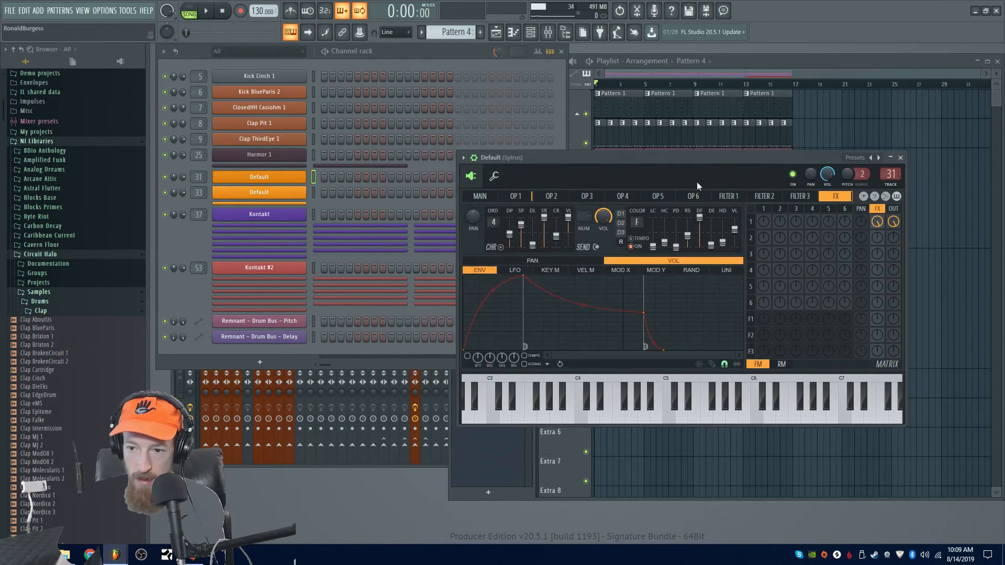
click(900, 158)
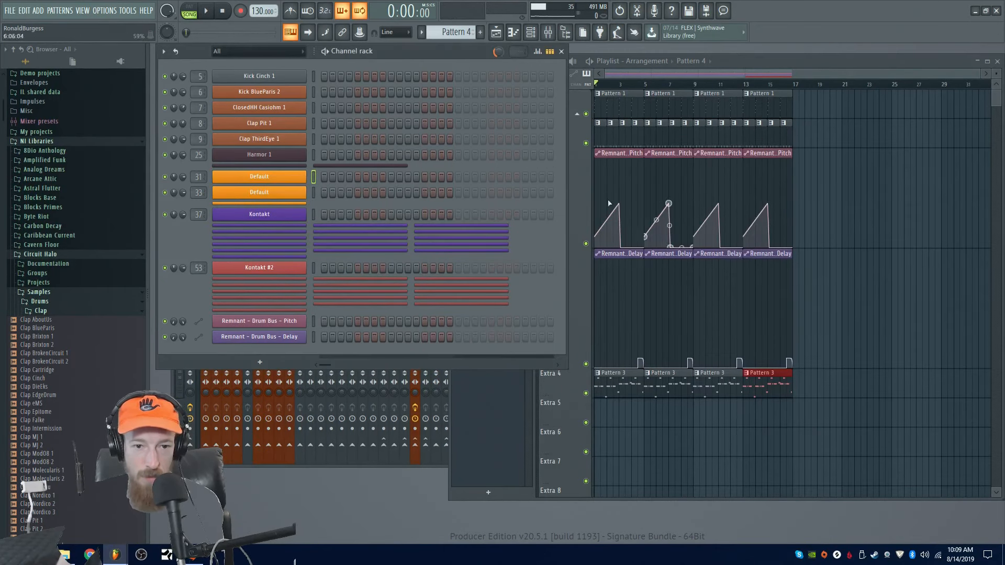
- Open the piano roll of the second Default Sytrus channel for Pattern 4
click(292, 196)
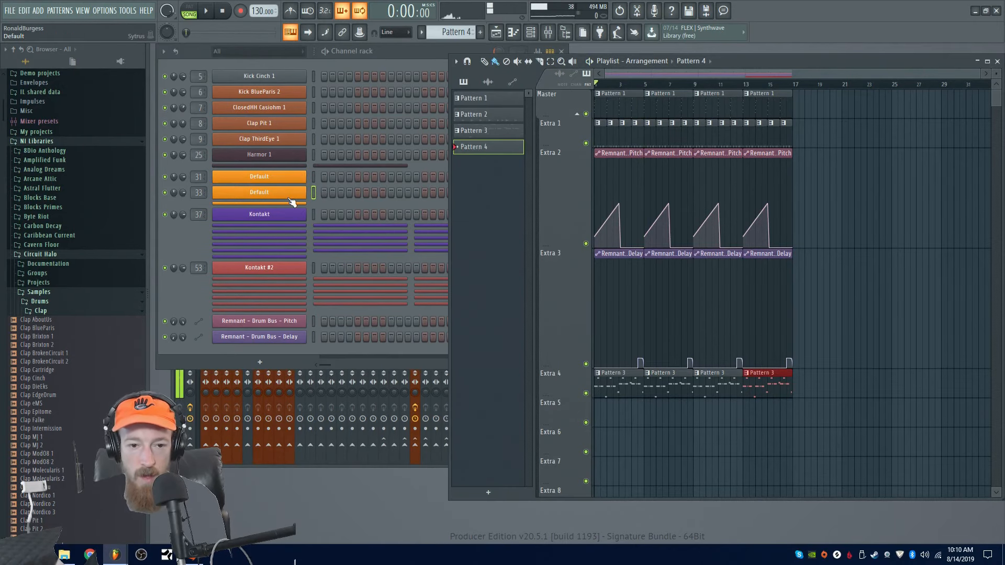
right_click(292, 202)
click(334, 193)
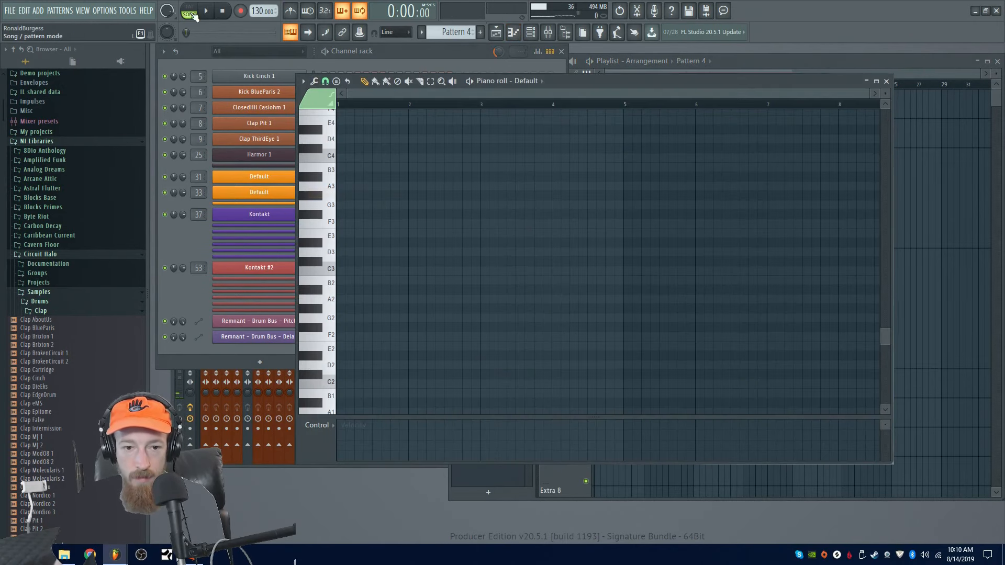
- Switch to pattern playback and enter a one-bar melody of eight evenly spaced notes: C5, G4, D#4, C4, G3, C4, D#4, C4
click(329, 208)
scroll(337, 200, up, 3)
click(329, 208)
click(333, 243)
click(343, 243)
scroll(349, 295, up, 3)
scroll(352, 296, up, 1)
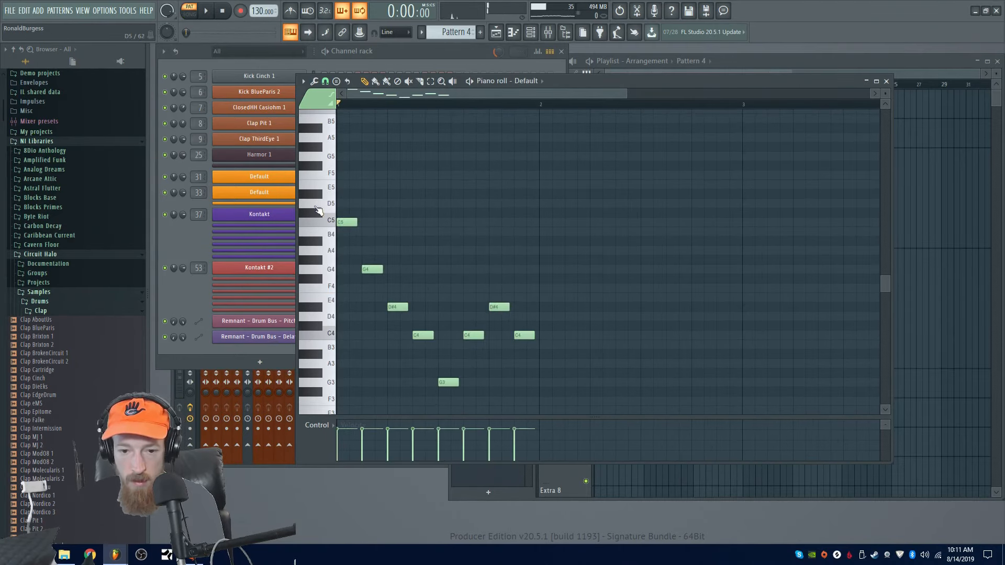
- Duplicate the one-bar melody into bar 2, shorten all its notes, and play the pattern
drag(876, 198, 357, 403)
mouse_move(342, 218)
mouse_down()
mouse_move(555, 211)
mouse_move(549, 226)
mouse_move(442, 186)
mouse_up()
key(space)
scroll(548, 220, down, 1)
scroll(441, 188, down, 2)
drag(504, 197, 547, 215)
drag(315, 211, 317, 410)
drag(408, 380, 402, 388)
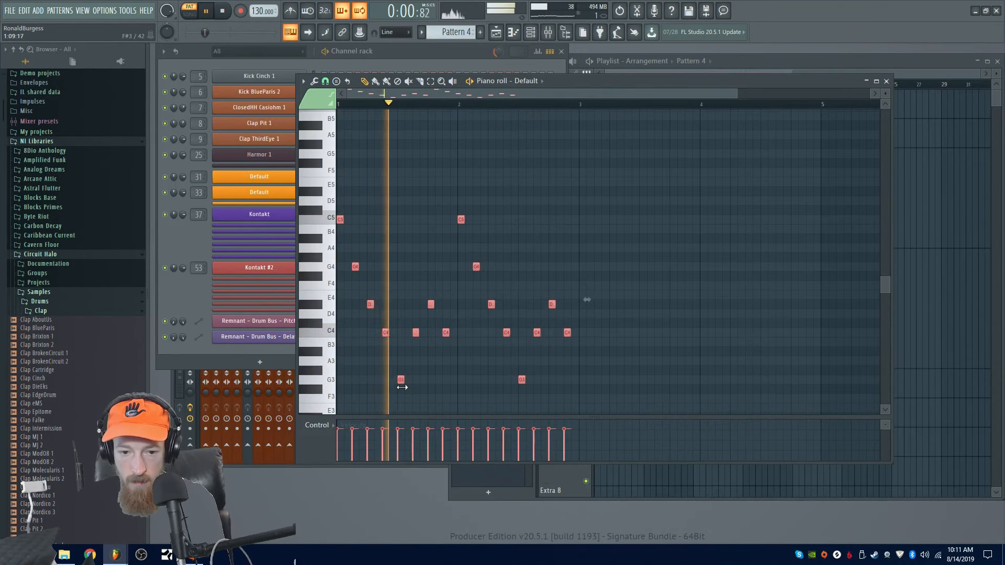
key(space)
- Give operator 1 of Sytrus #2 a volume envelope with instant attack and a short decay to silence, and close the synth window
click(248, 195)
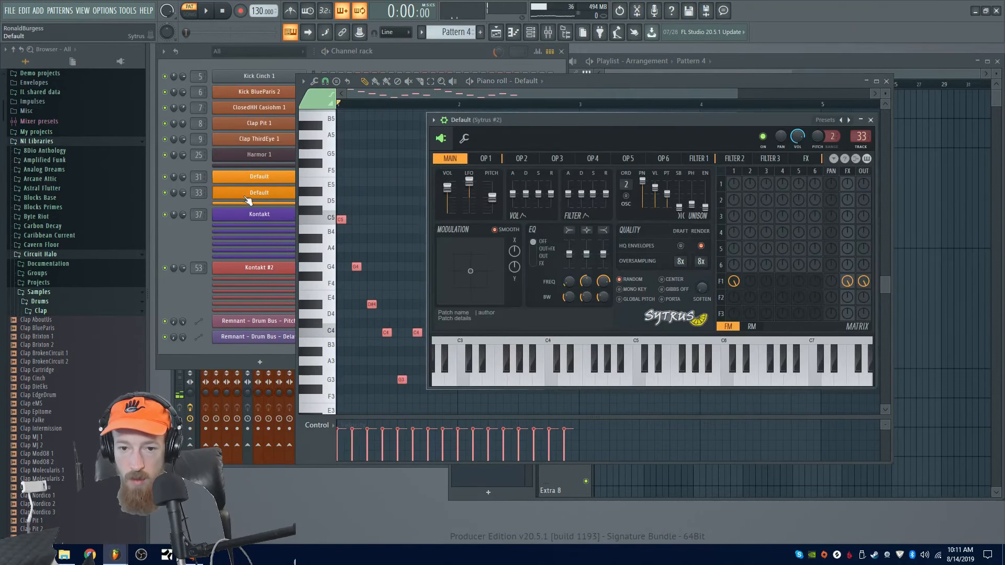
click(496, 162)
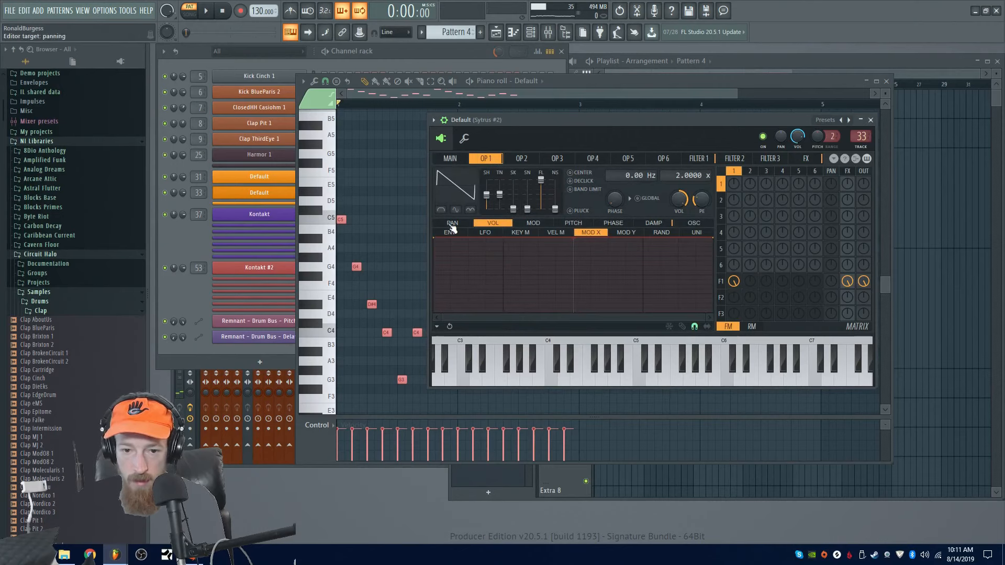
click(453, 223)
click(450, 232)
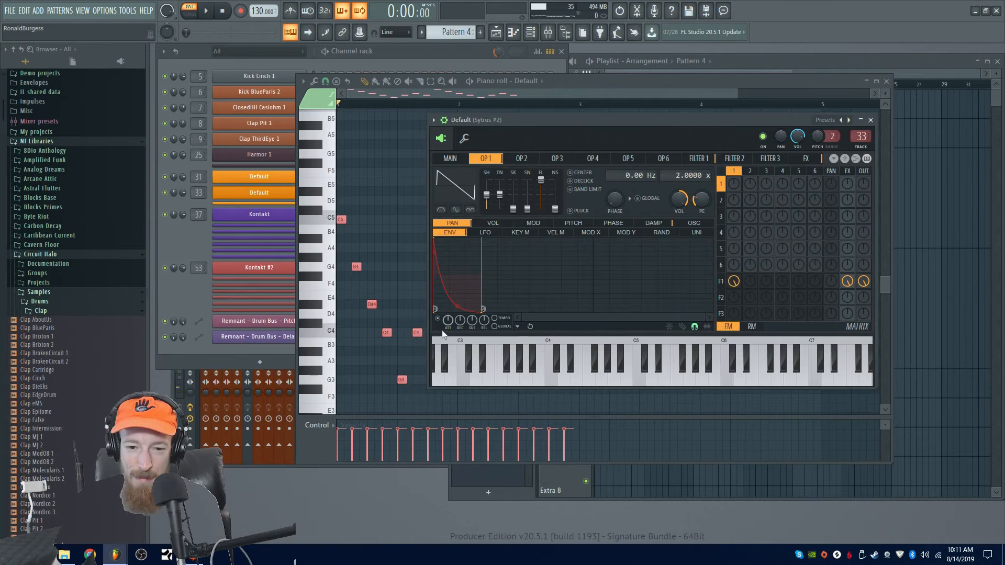
click(507, 224)
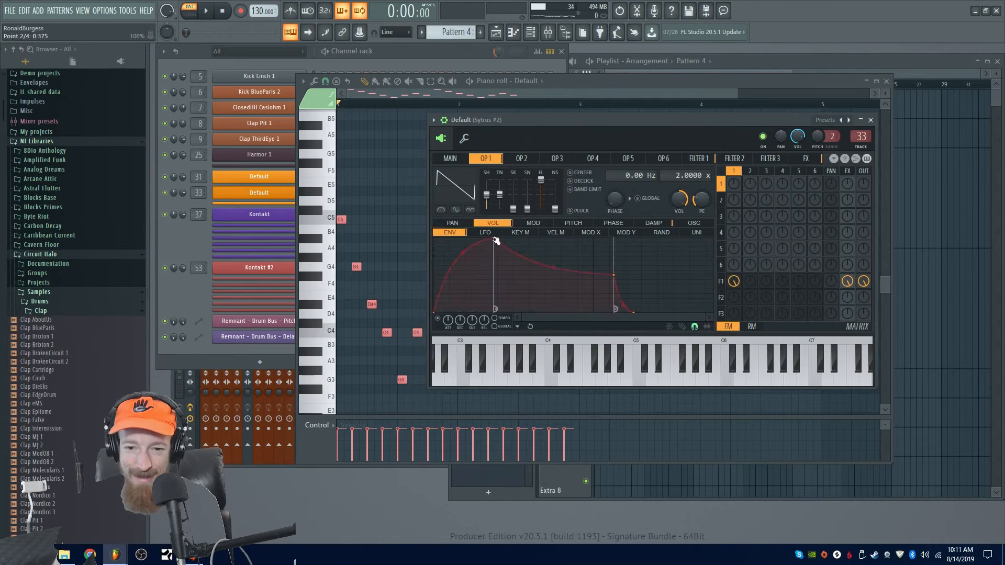
key(space)
drag(613, 276, 465, 323)
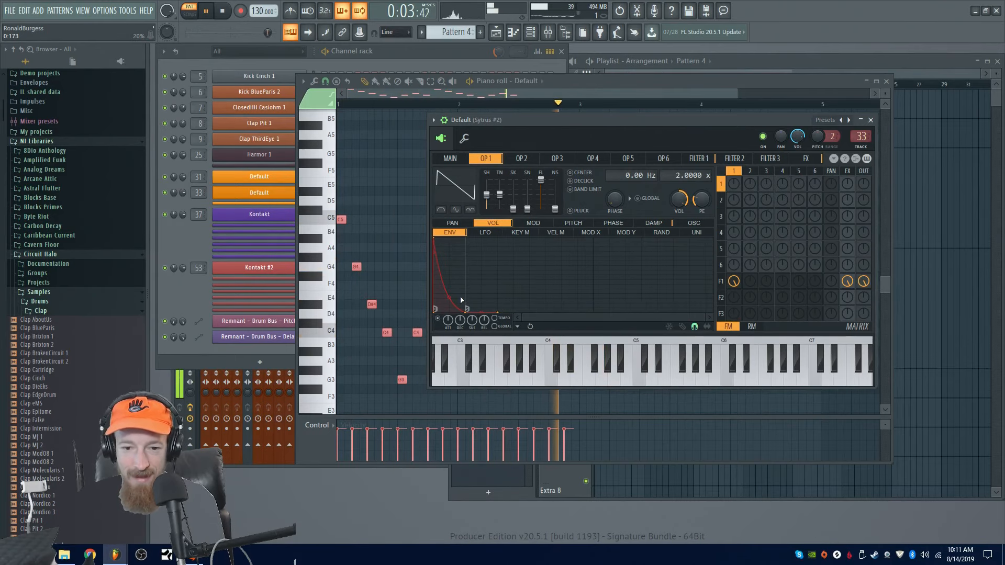
key(space)
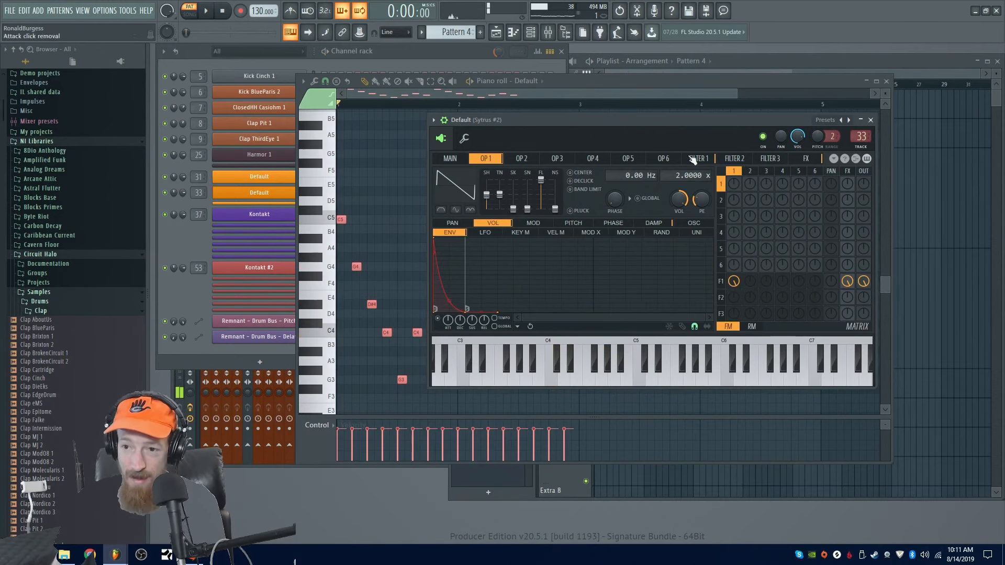
click(871, 121)
- Duplicate the two-bar melody and shift the copy so that it starts exactly at bar 3
key(space)
scroll(522, 253, down, 1)
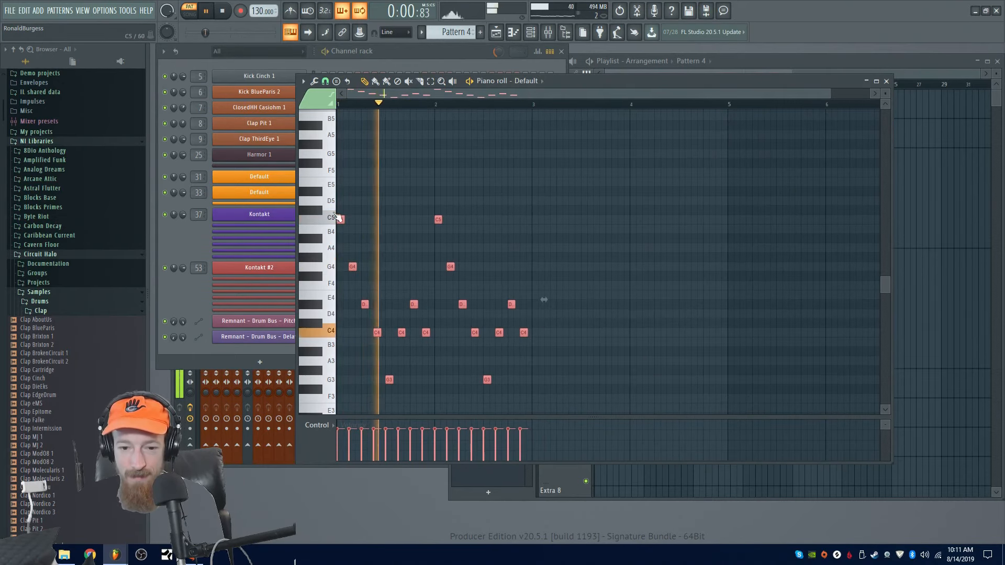
drag(332, 201, 449, 470)
scroll(399, 240, down, 3)
key(ctrl+b)
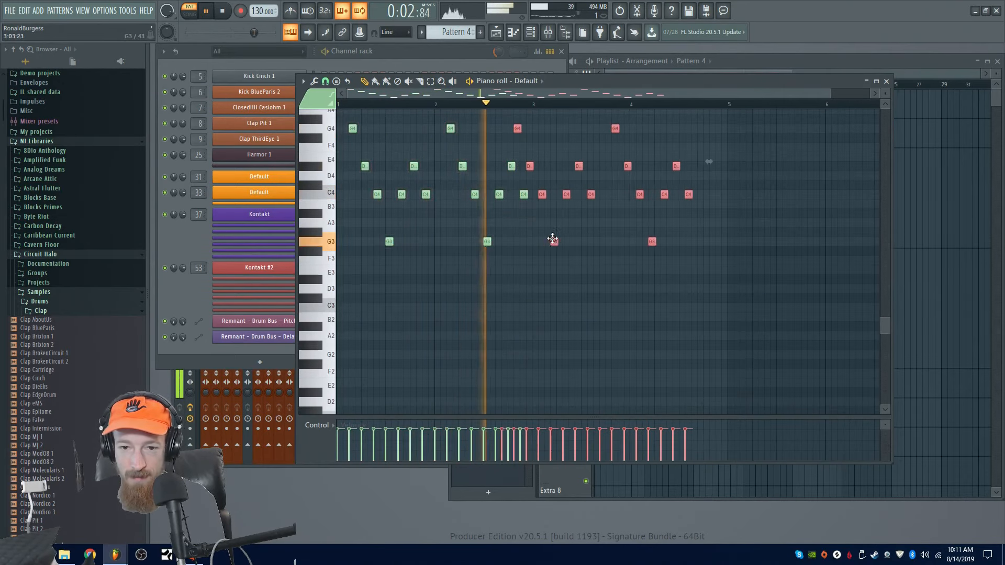
key(space)
scroll(573, 275, up, 1)
drag(575, 296, 503, 408)
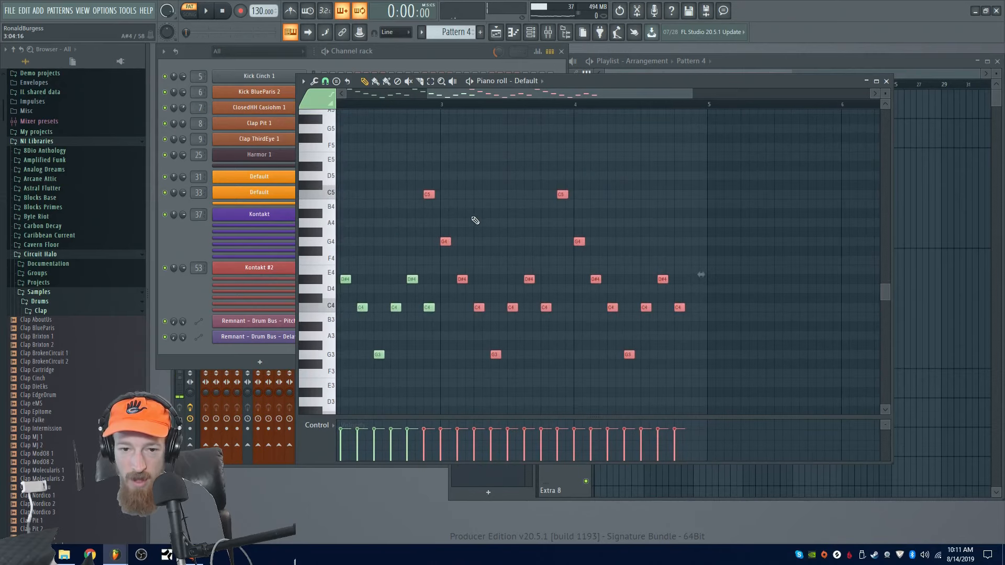
drag(429, 195, 445, 195)
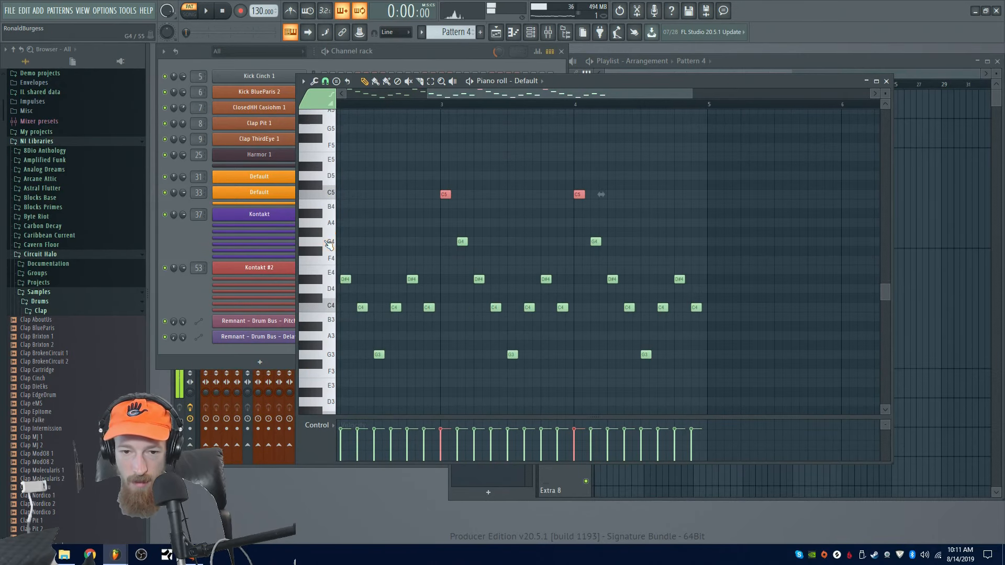
- In bars 3 and 4, change the C5 notes to A#4, the D#4 notes to D4 and the C4 notes to B3, and play the pattern
mouse_move(444, 189)
mouse_down()
mouse_move(444, 157)
mouse_move(445, 171)
mouse_up()
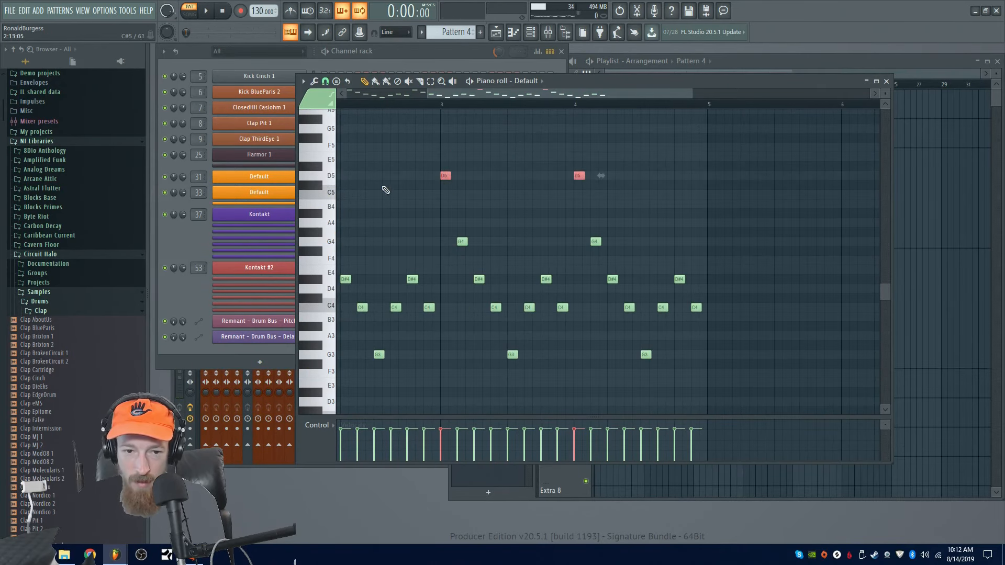
drag(444, 192, 444, 217)
drag(558, 222, 525, 215)
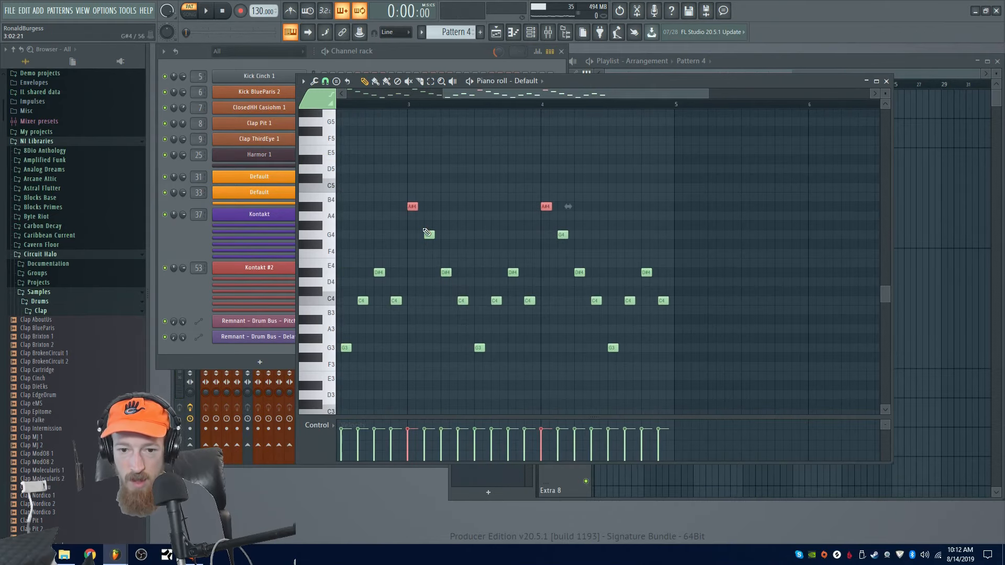
drag(438, 273, 464, 312)
scroll(464, 265, down, 3)
key(space)
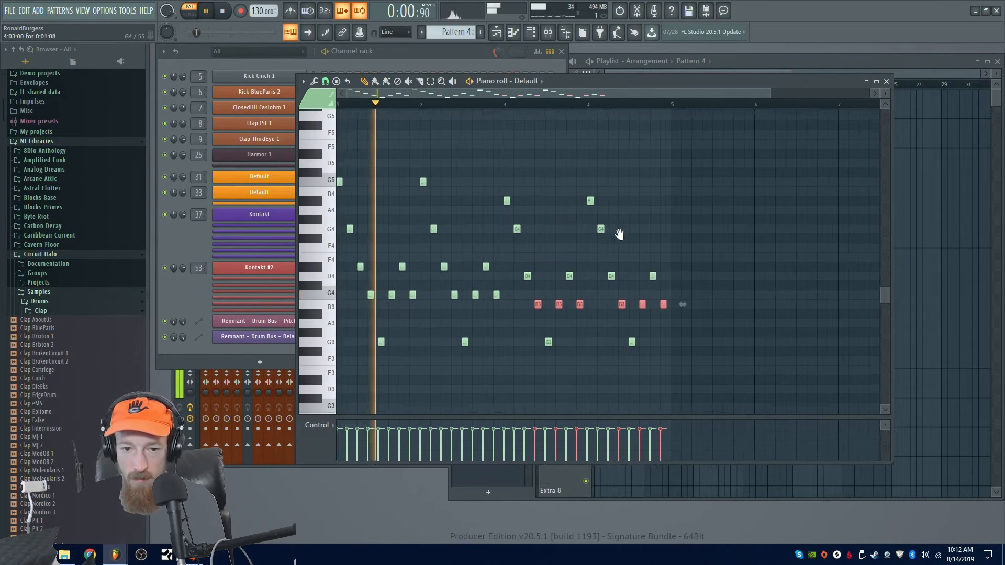
drag(628, 240, 575, 229)
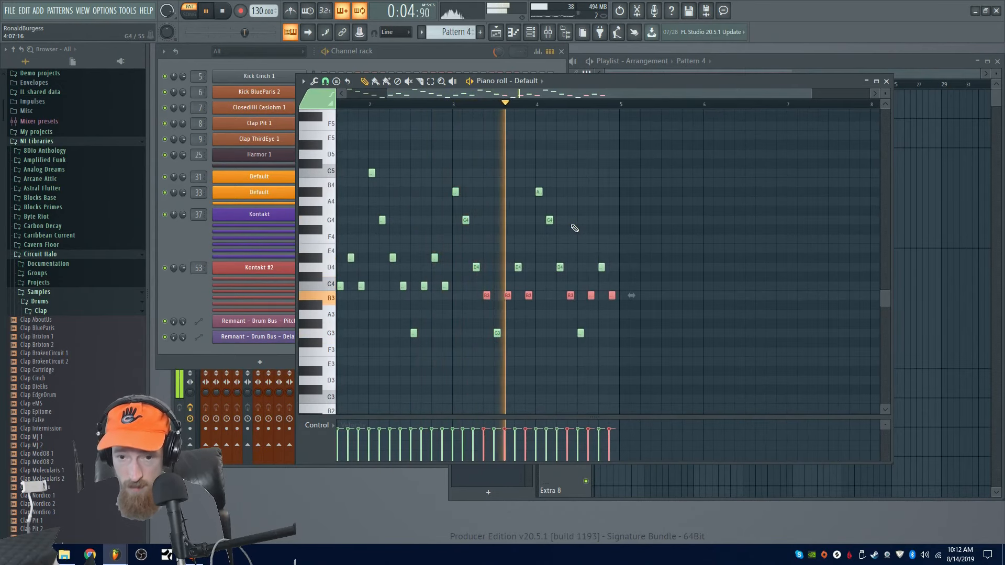
key(space)
scroll(523, 225, up, 2)
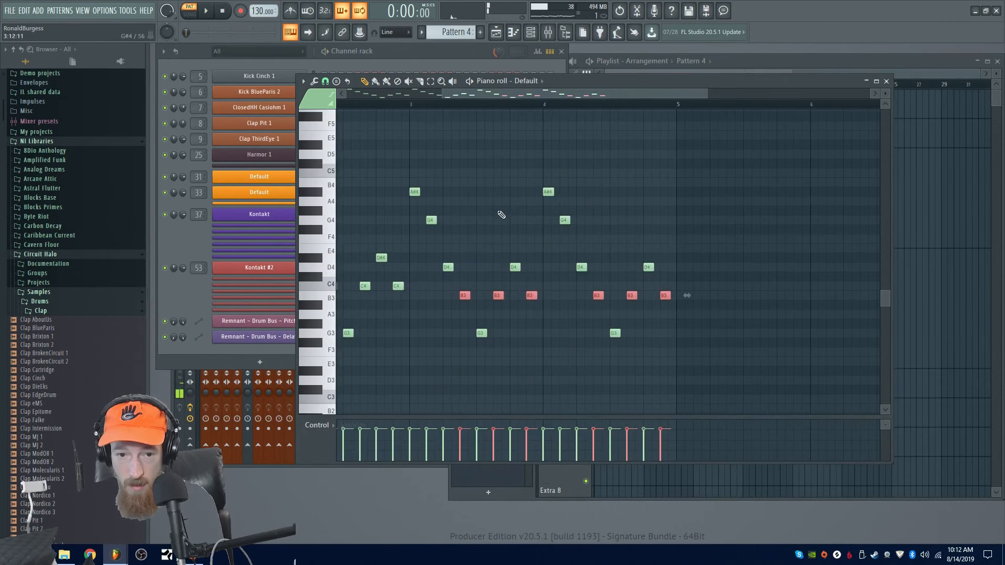
- Raise the A#4 notes at the start of bars 3 and 4 to B4, and set the play position to bar 3
click(414, 192)
click(547, 191)
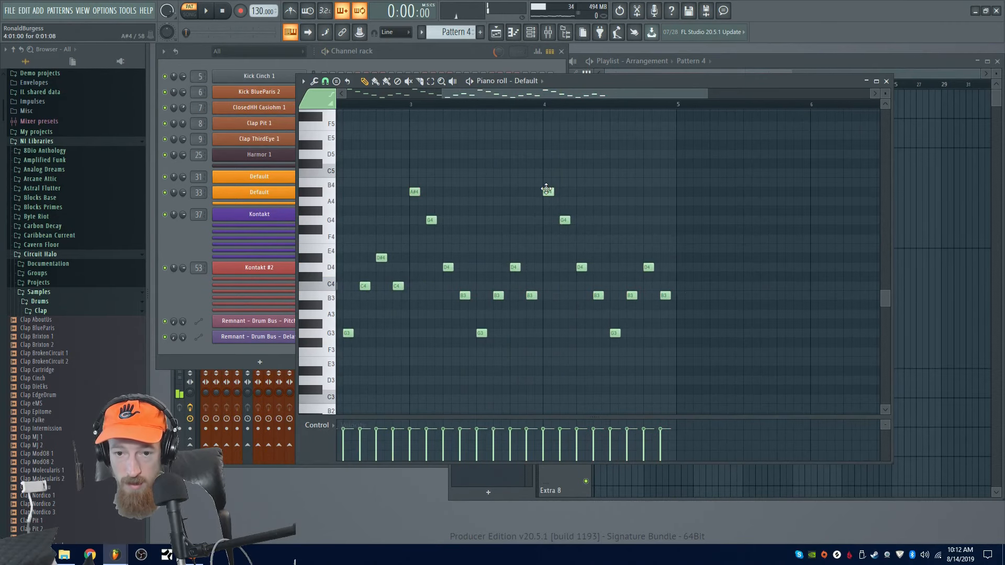
drag(562, 187, 414, 181)
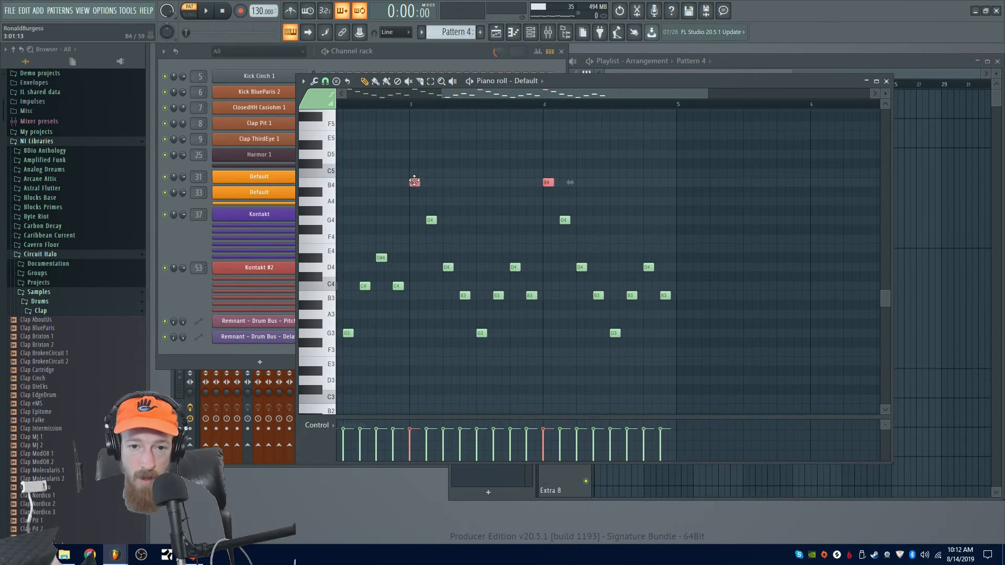
click(414, 105)
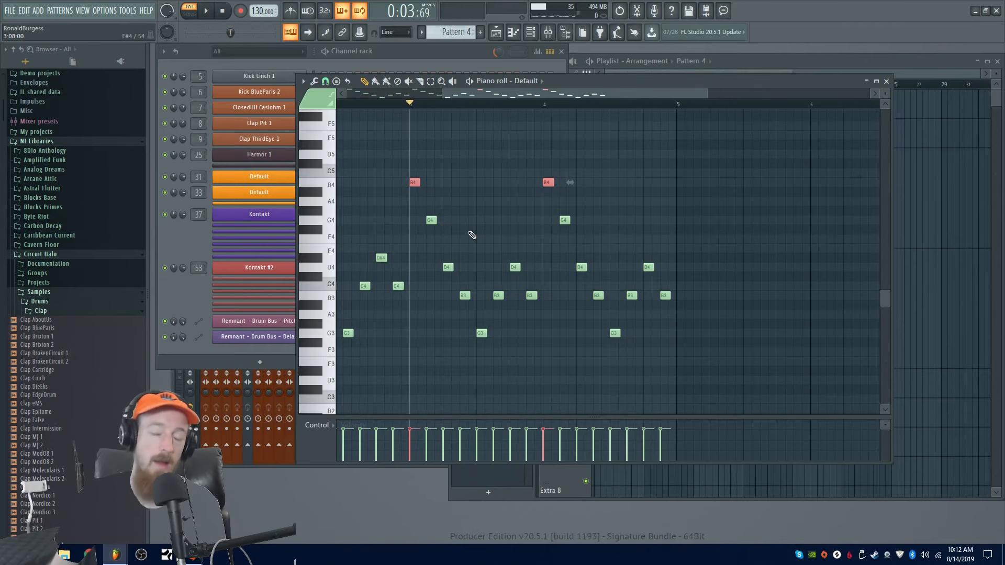
- Close the piano roll, place Pattern 4 on the Extra 5 track from bar 1, repeat it through bar 16, and play the song
click(886, 81)
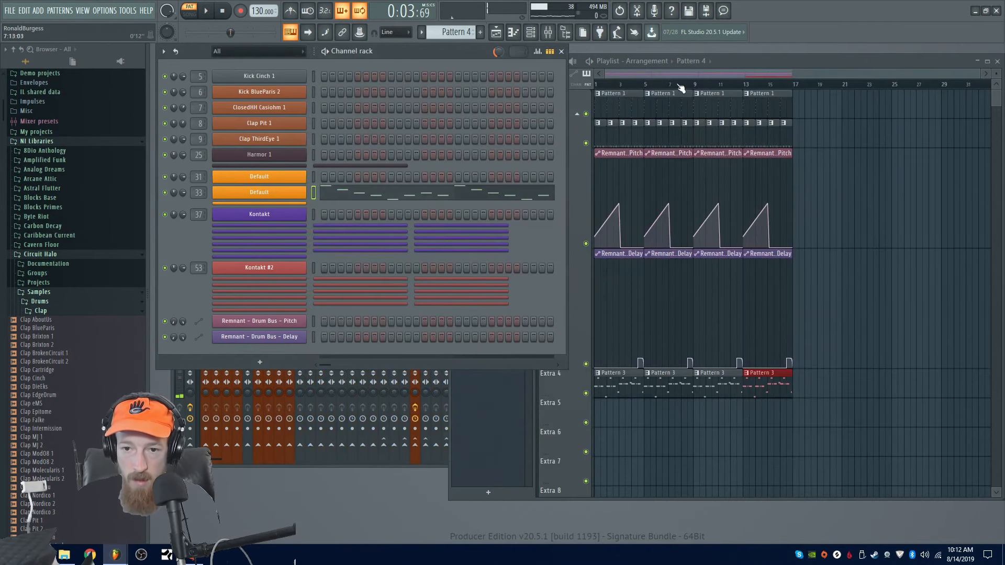
click(597, 85)
click(612, 424)
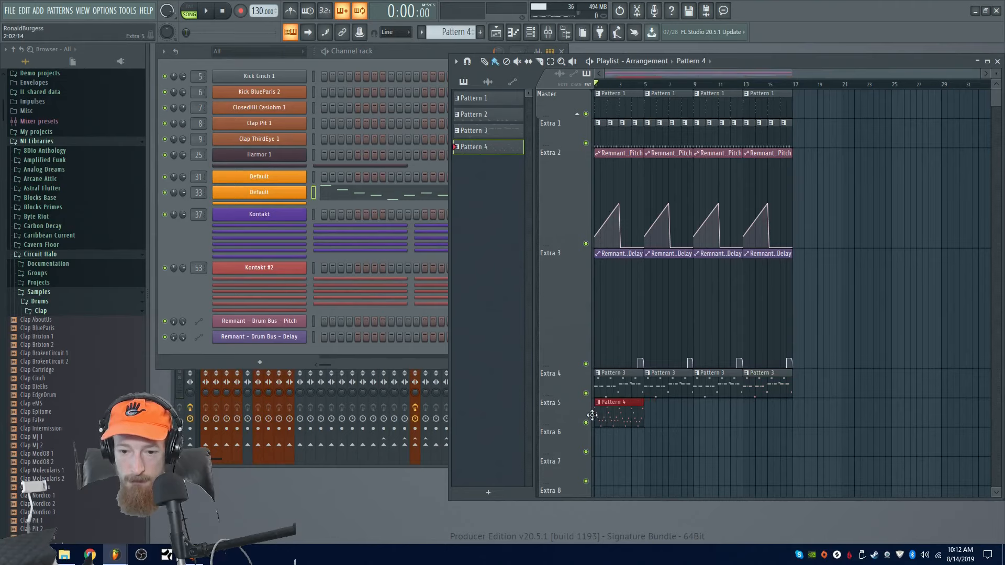
key(space)
key(ctrl+b)
key(ctrl+b)
key(ctrl+b)
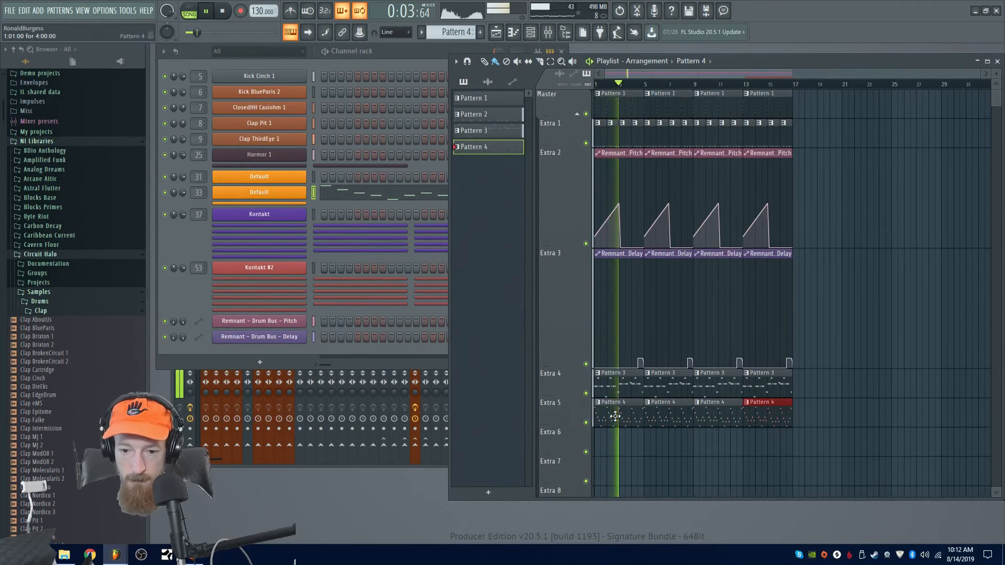
key(space)
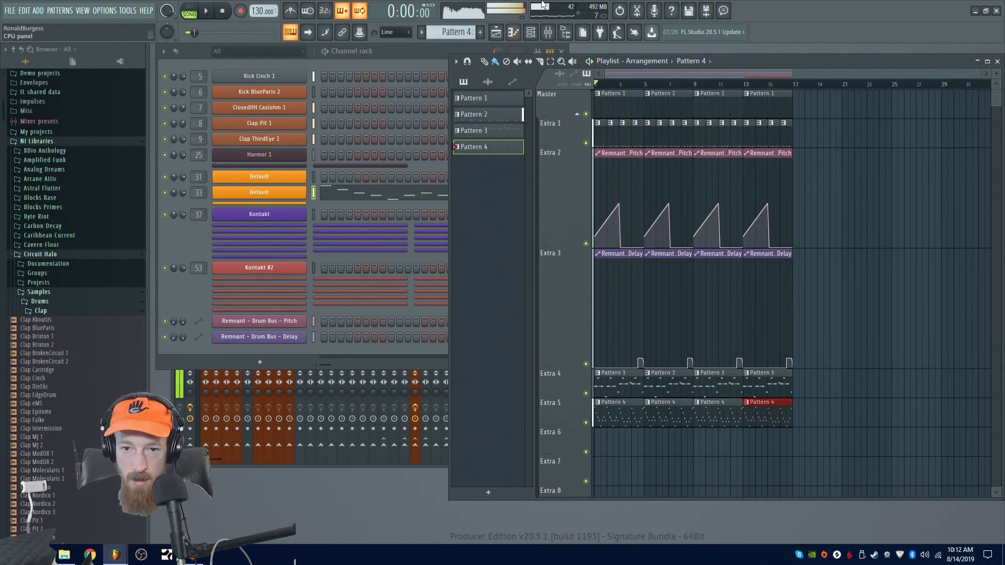
- Open Remnant on the Sytrus mixer track and play the song to check its delay
click(548, 32)
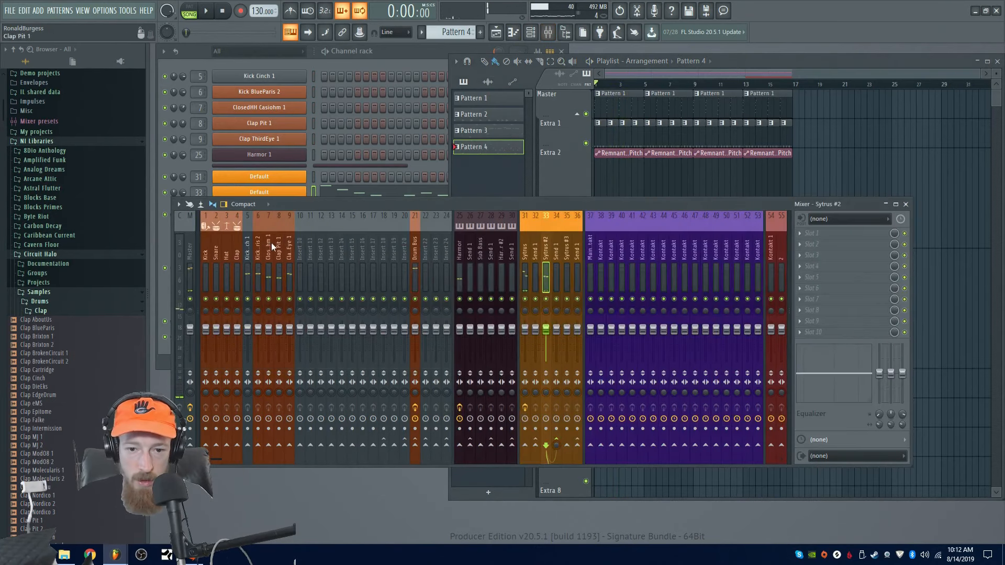
click(535, 262)
click(526, 263)
click(842, 267)
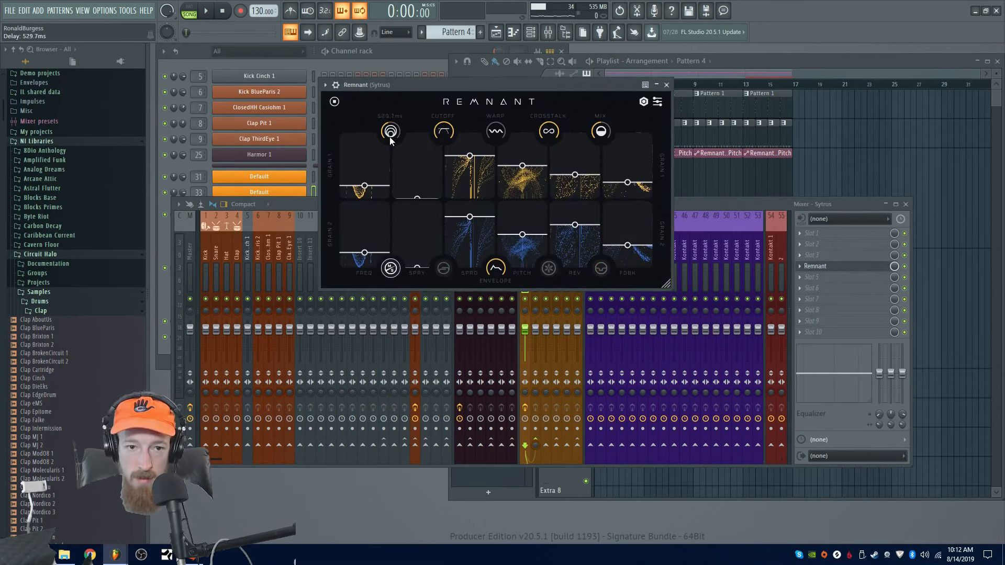
key(space)
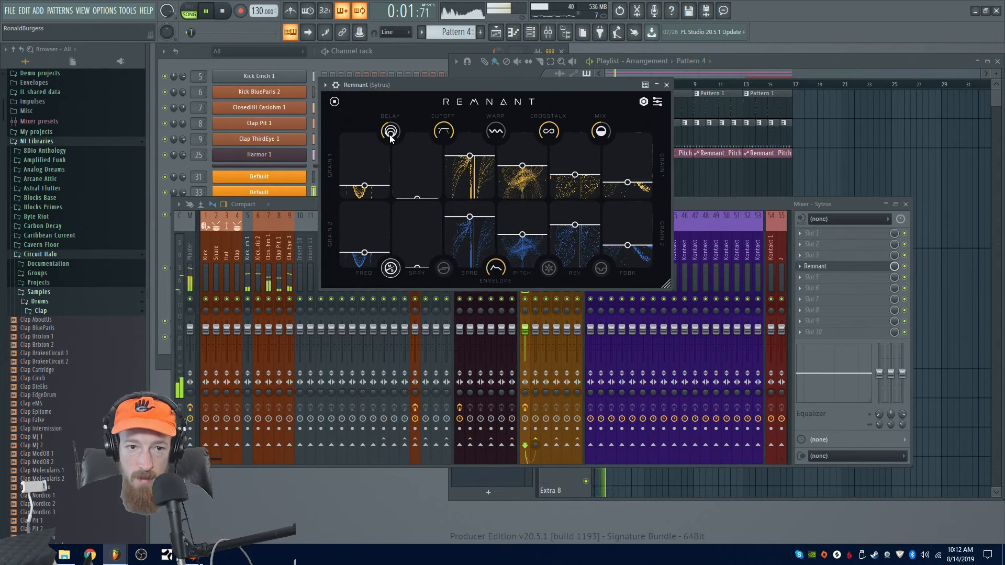
key(space)
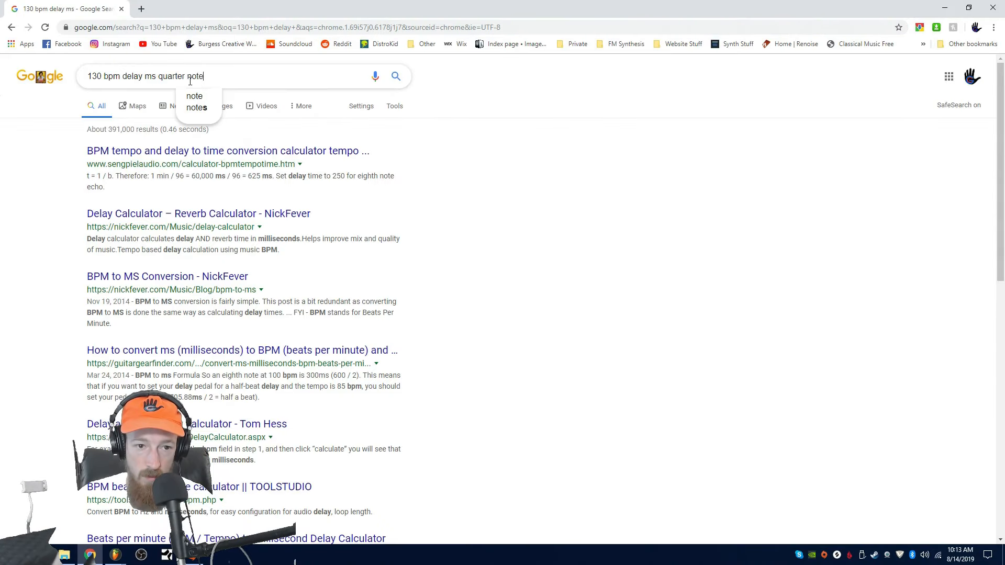
- Search Google for "130 bpm delay ms quarter note" and find the BPM Delay and Frequency Converter on the sengpielaudio page
key(Return)
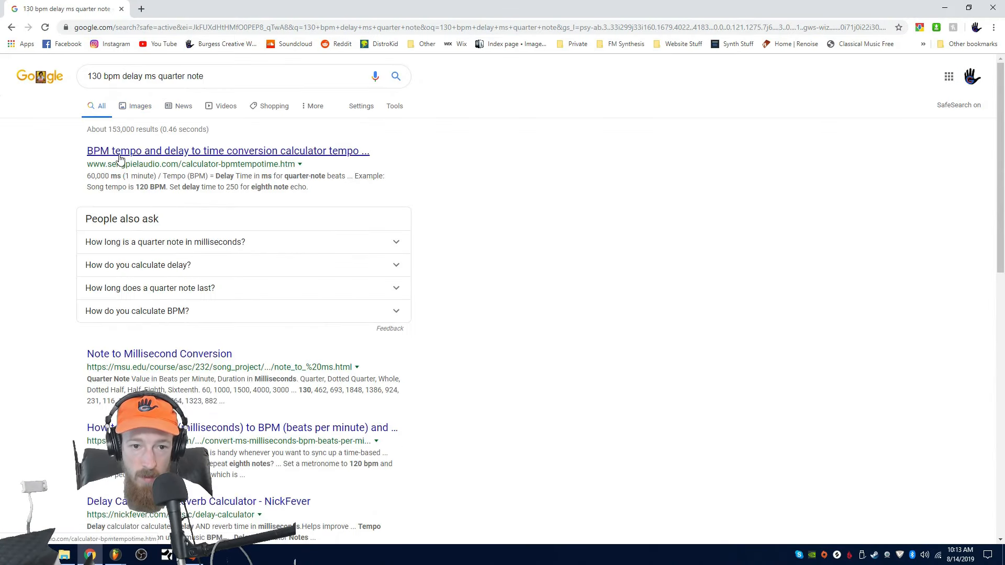
scroll(258, 253, down, 3)
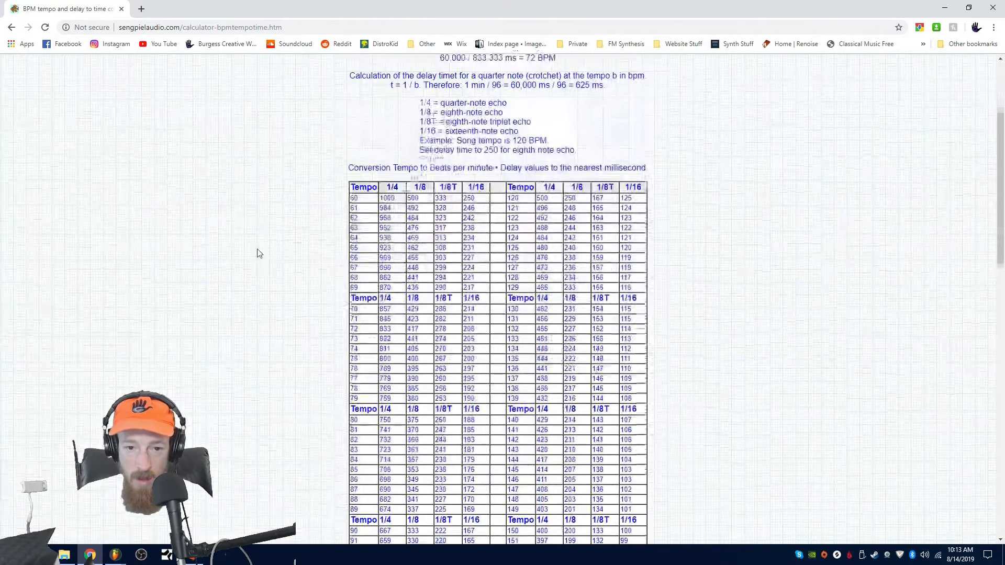
scroll(388, 188, down, 10)
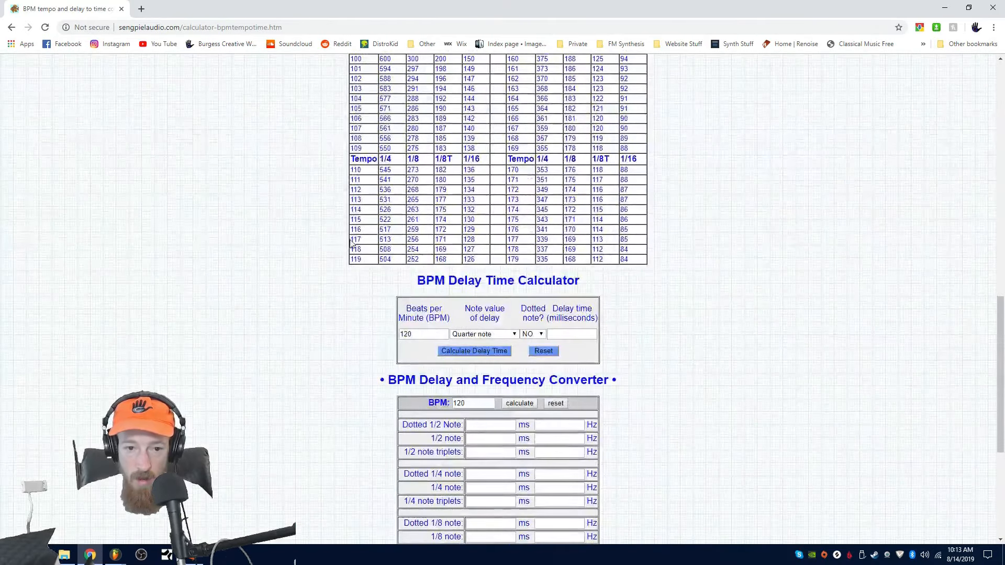
scroll(350, 262, up, 2)
scroll(302, 310, down, 5)
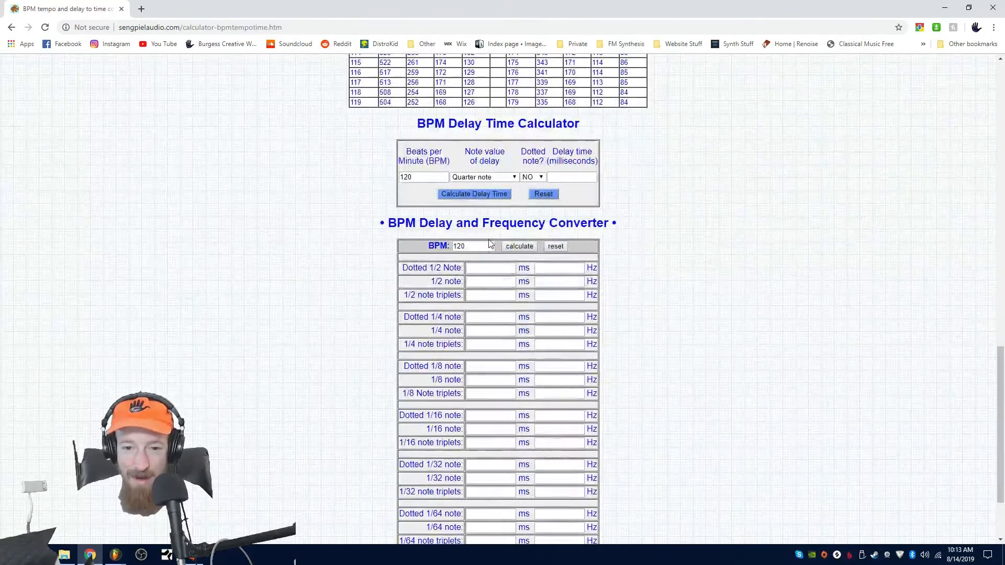
scroll(467, 257, down, 2)
- Calculate the note delay times for 130 BPM in the converter and return to FL Studio
drag(480, 147, 426, 152)
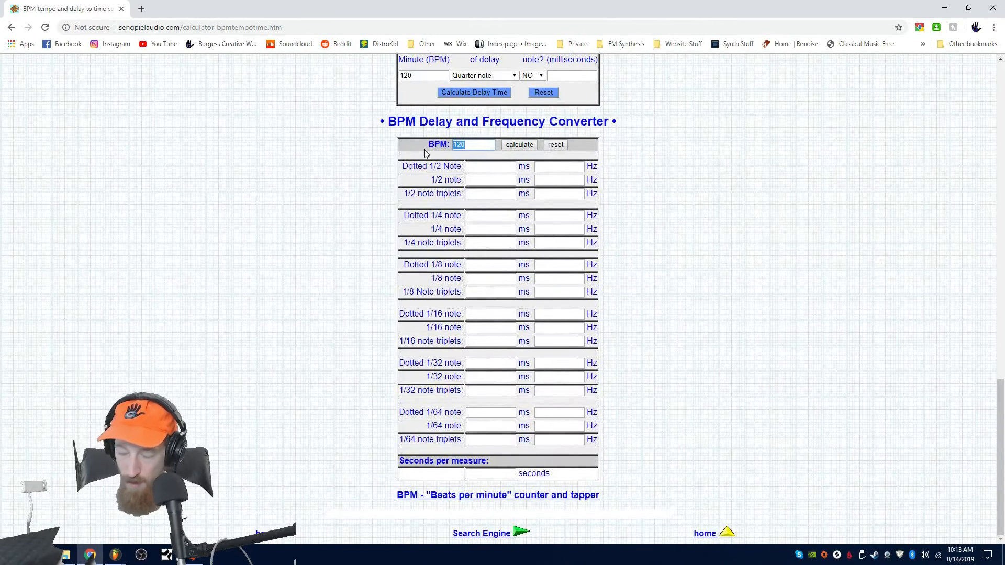
click(536, 146)
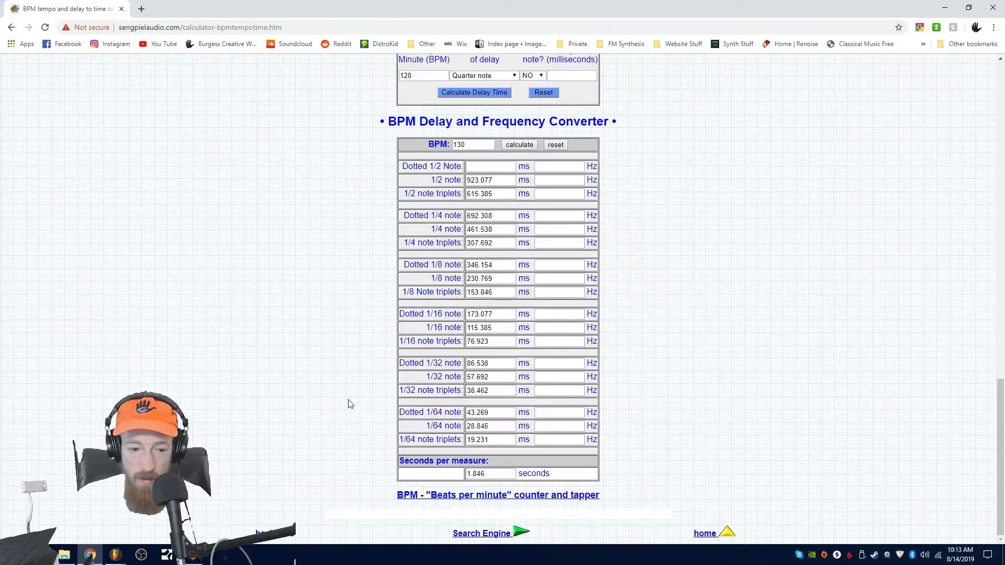
key(alt+Tab)
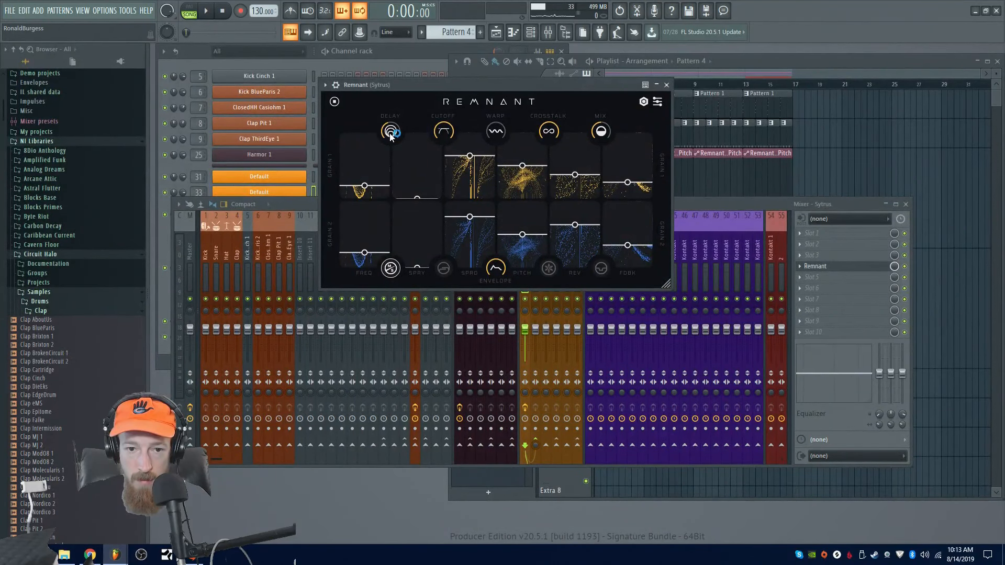
- Adjust the Remnant delay time on the Sytrus mixer track, play the song to check it, and close the plugin
drag(393, 119, 394, 136)
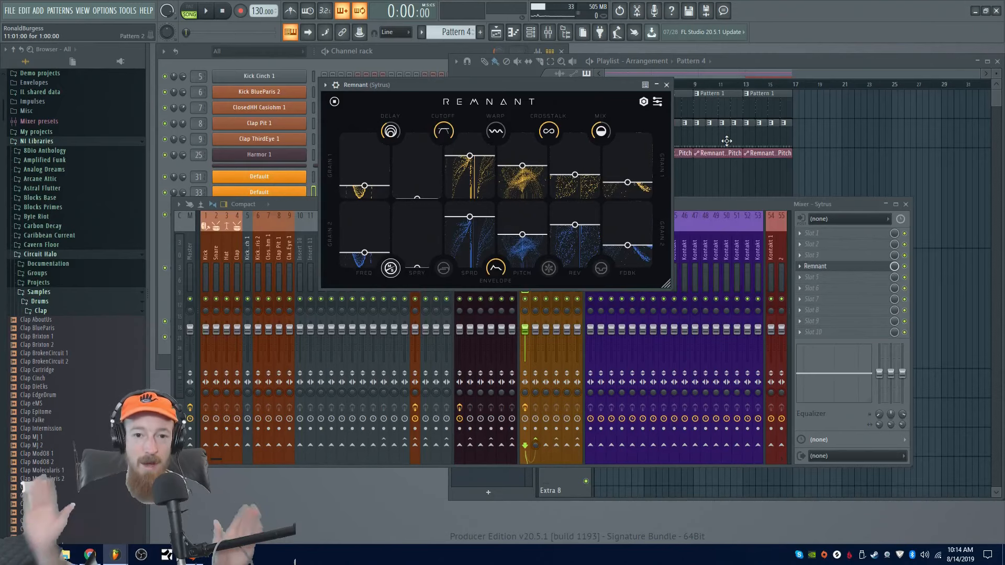
key(space)
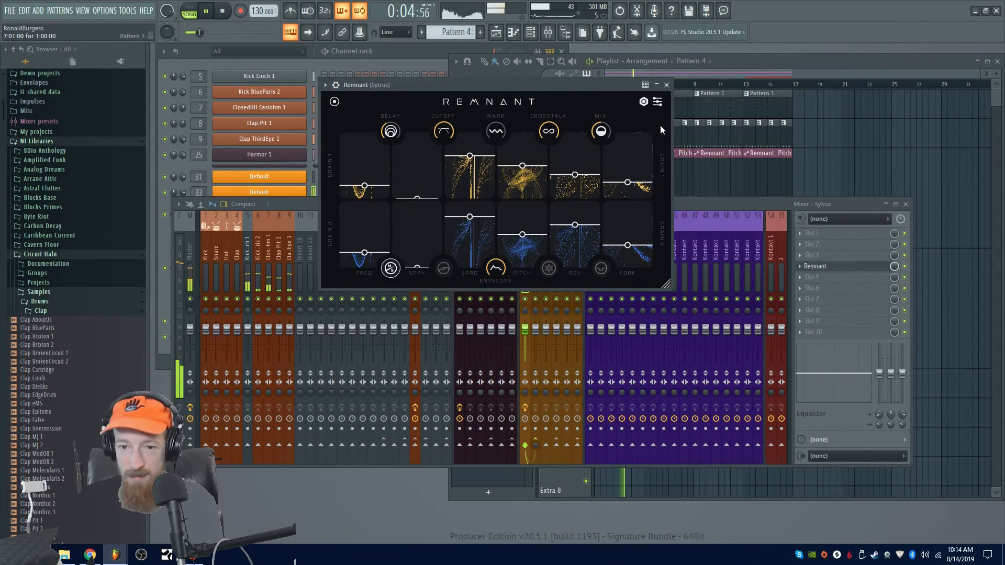
key(space)
drag(526, 86, 575, 85)
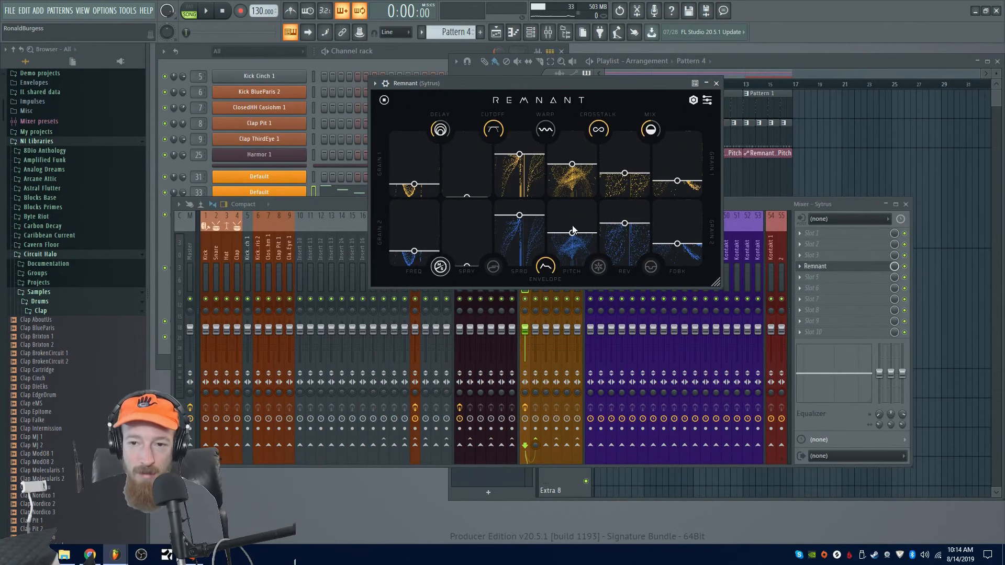
click(716, 84)
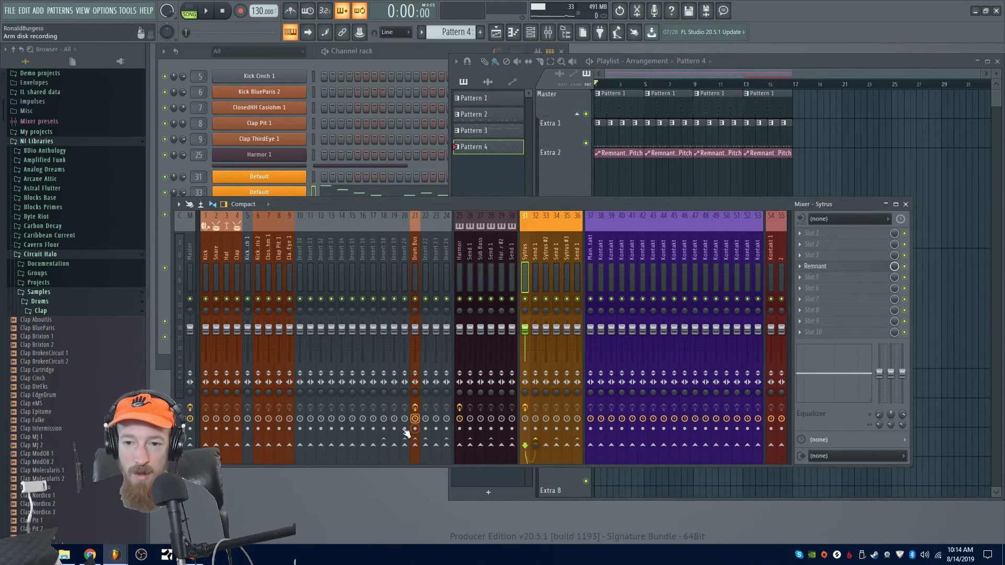
- Search the effect plugins for "rem" and load Remnant on the Sytrus #2 mixer track
click(259, 192)
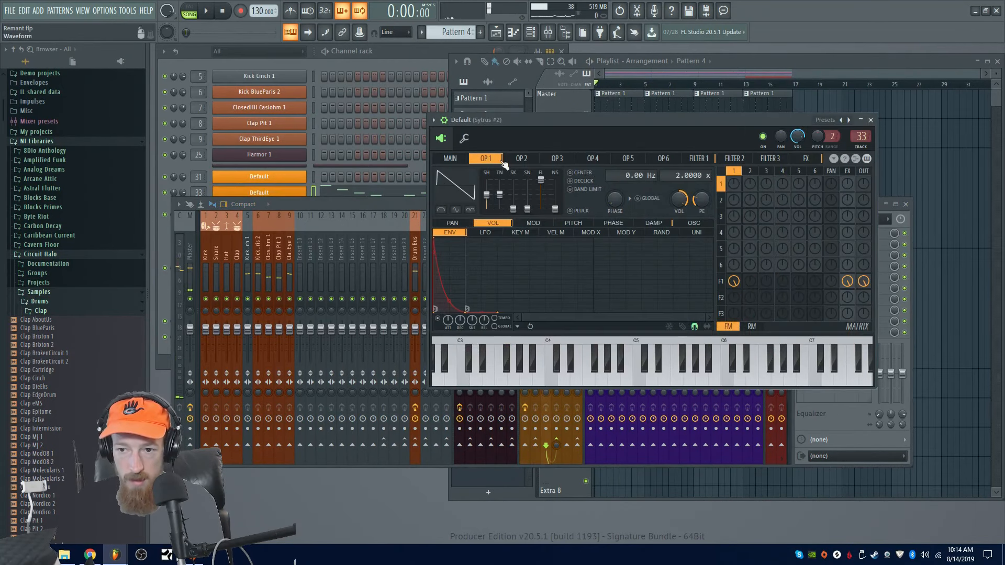
click(871, 121)
right_click(892, 256)
right_click(837, 258)
text(re)
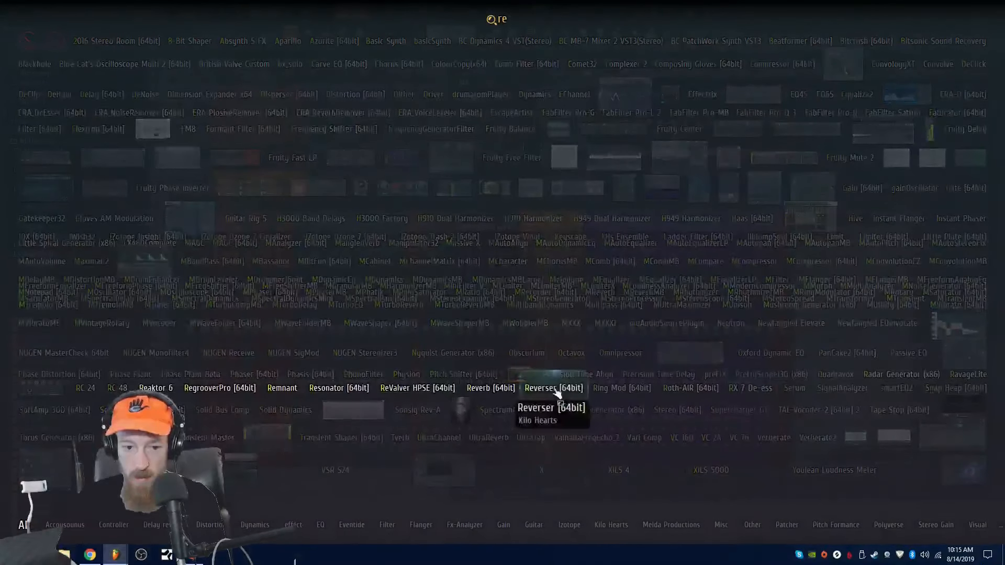
text(man)
key(BackSpace)
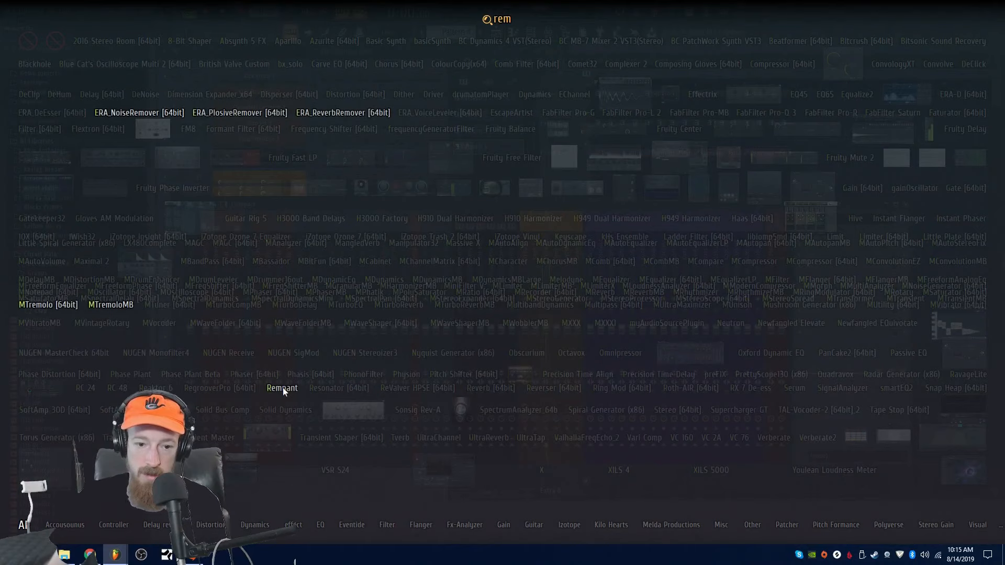
click(286, 393)
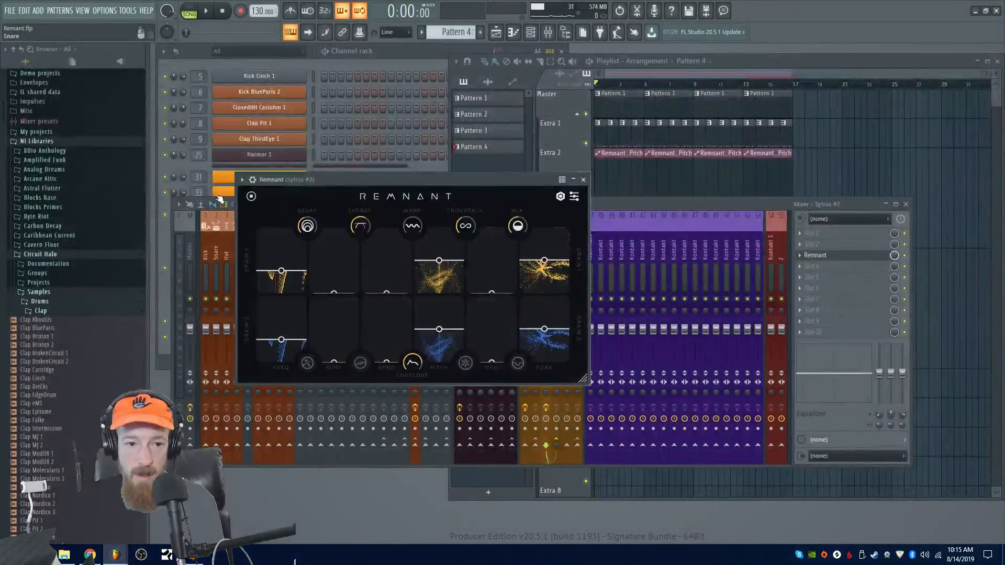
- Solo the second Sytrus channel, number 33, and play the song to hear Remnant on it
click(169, 166)
right_click(164, 194)
click(189, 201)
key(space)
click(574, 195)
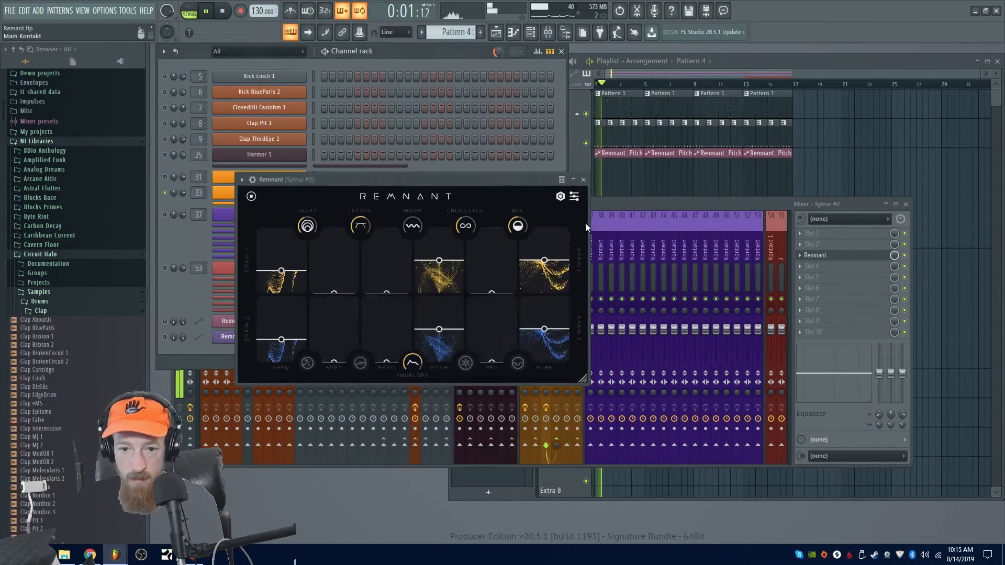
key(space)
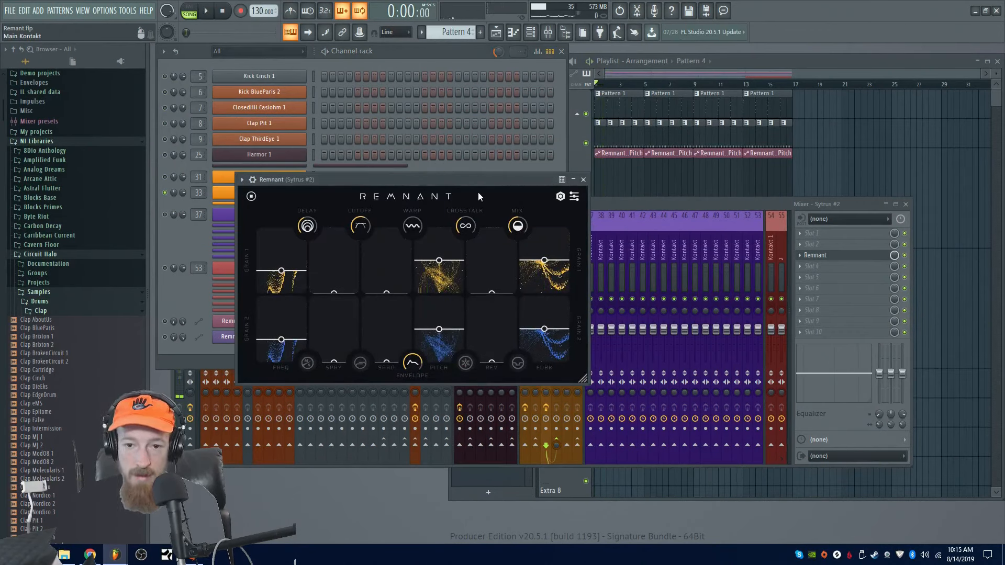
- Open Remnant's preset browser, load the factory preset 808 Rumble, and start playback
drag(474, 180, 501, 174)
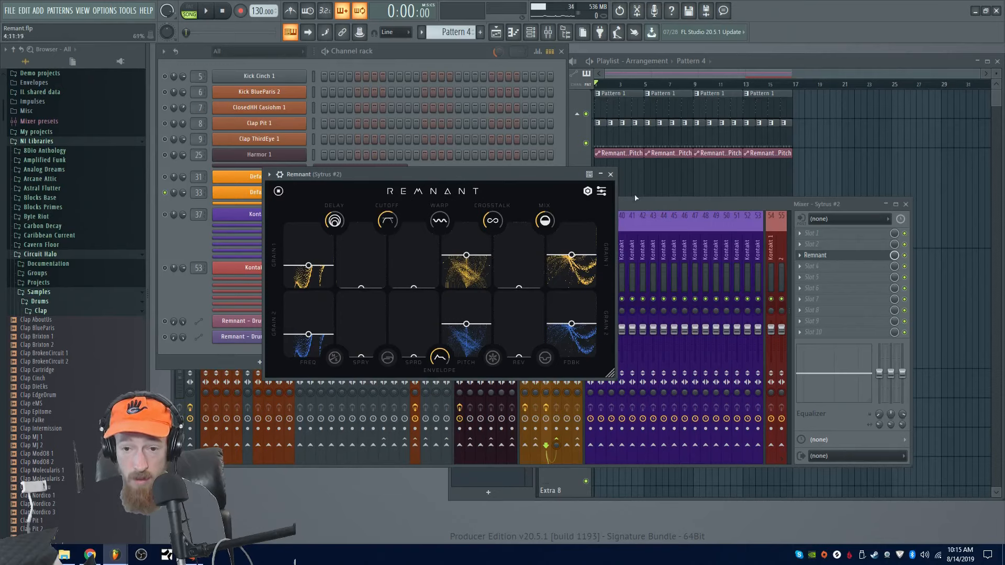
click(602, 192)
click(602, 191)
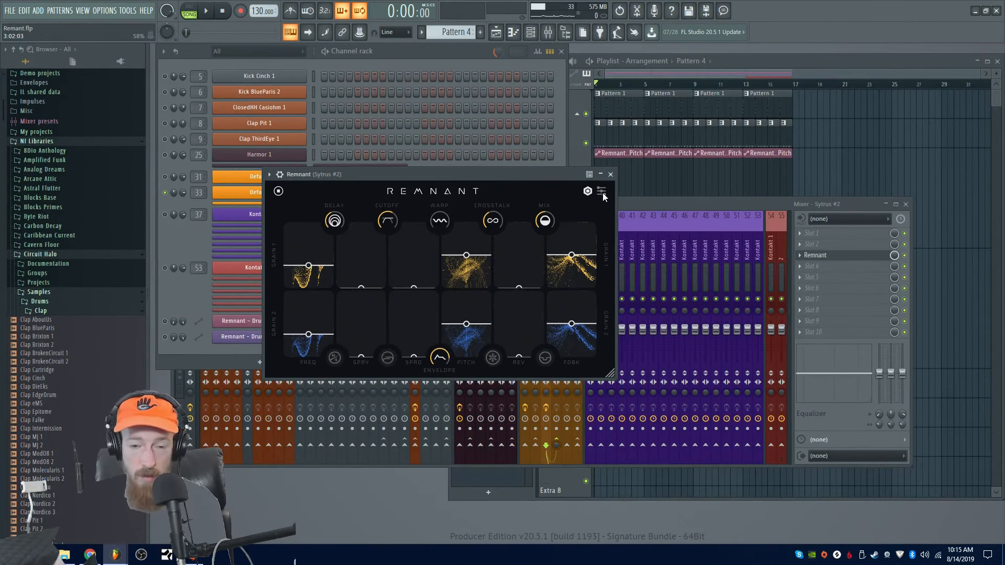
click(602, 193)
click(415, 216)
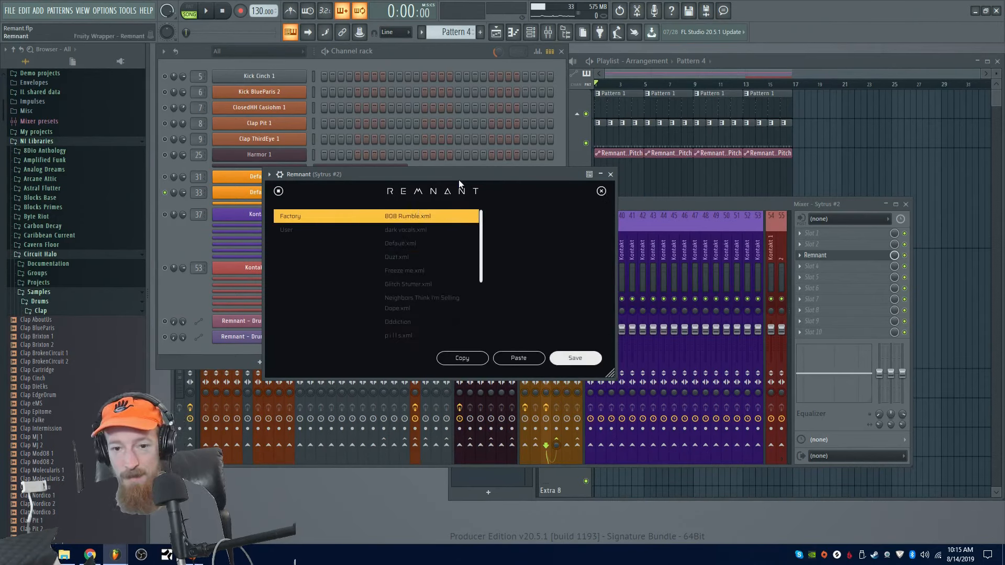
drag(535, 179, 542, 171)
key(space)
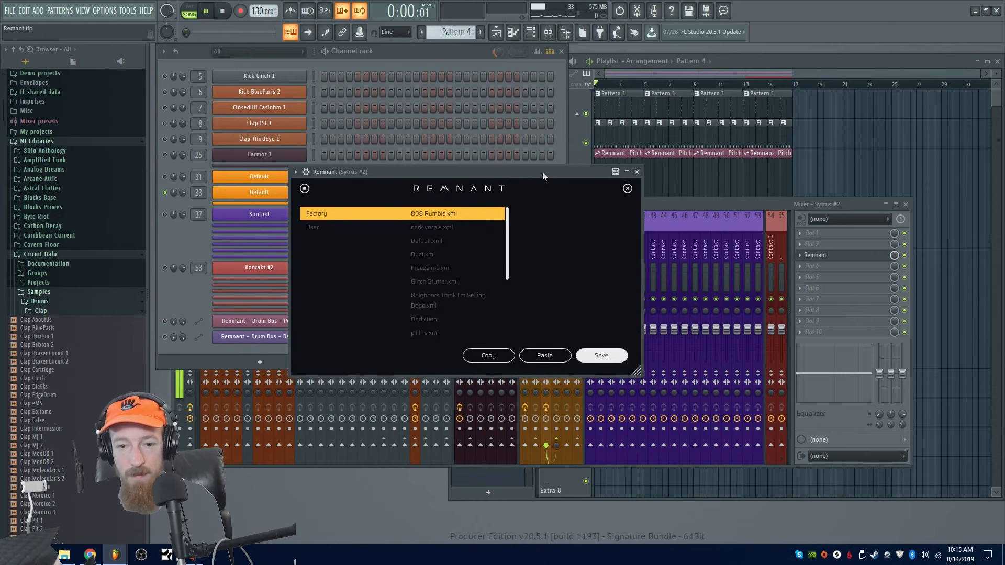
- Audition Remnant's factory presets from dark vocals through Glitch Stutter, load Neighbors Think I'm Selling Dope, and close the preset browser
click(438, 227)
click(439, 241)
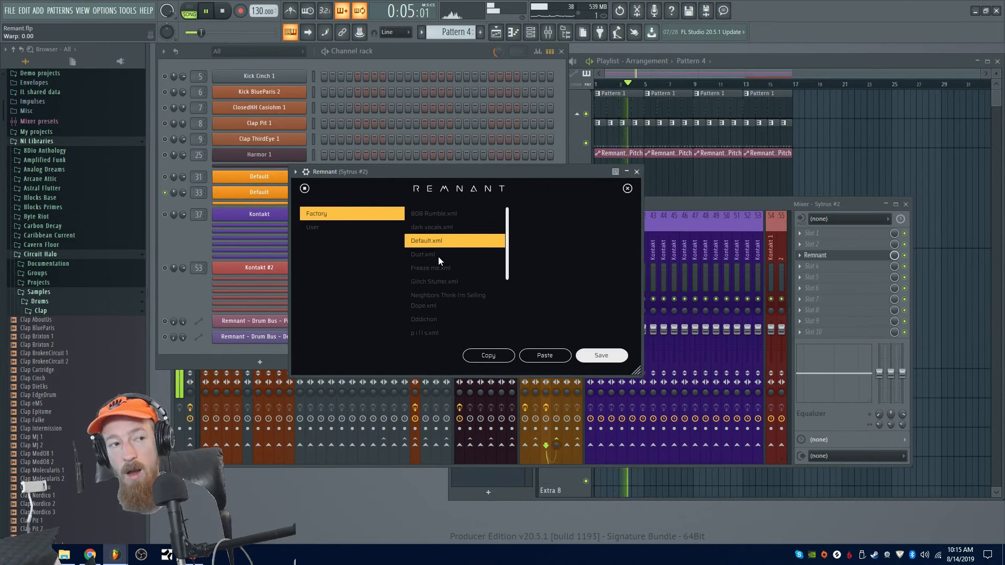
key(space)
key(space)
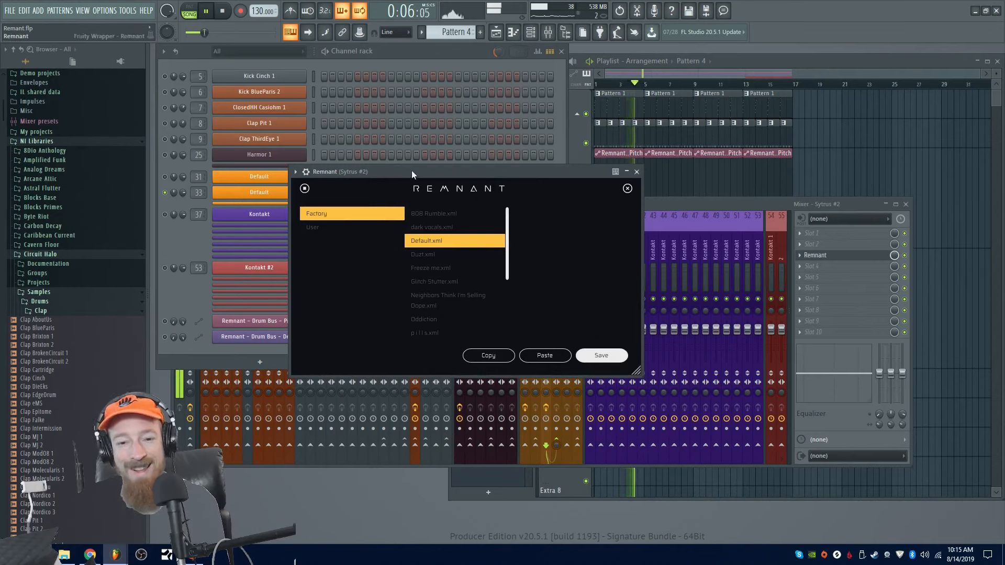
drag(415, 170, 422, 170)
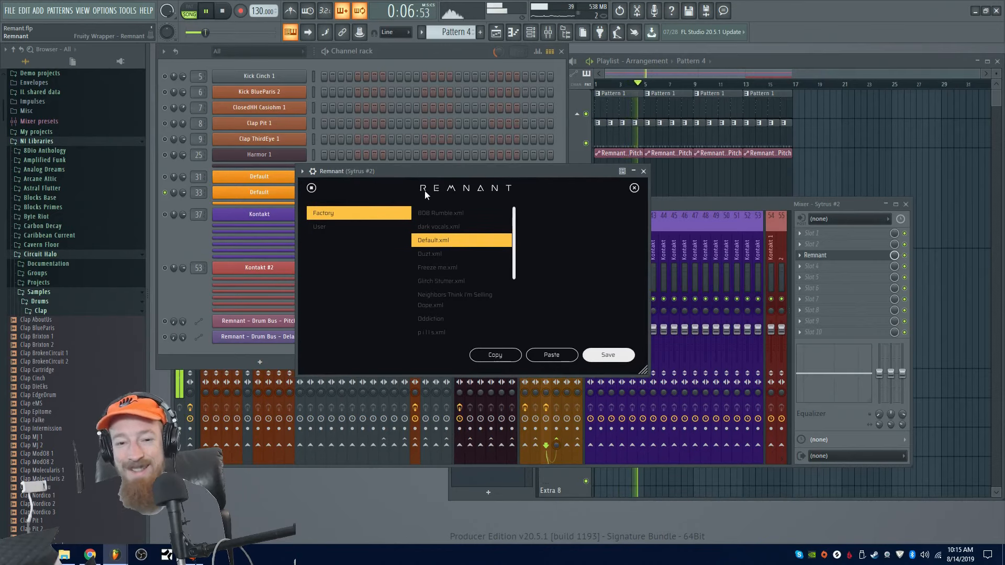
click(457, 256)
click(472, 268)
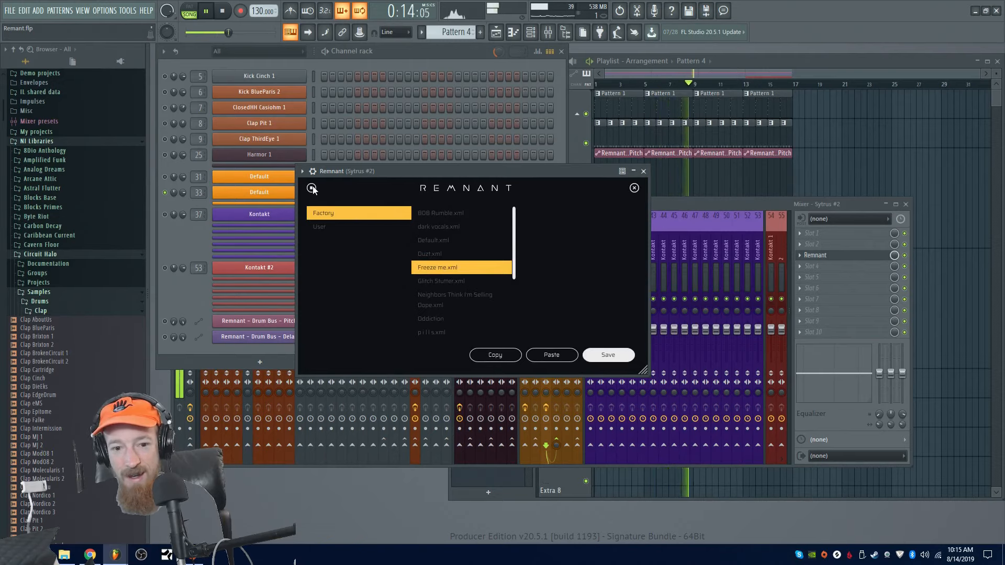
click(474, 279)
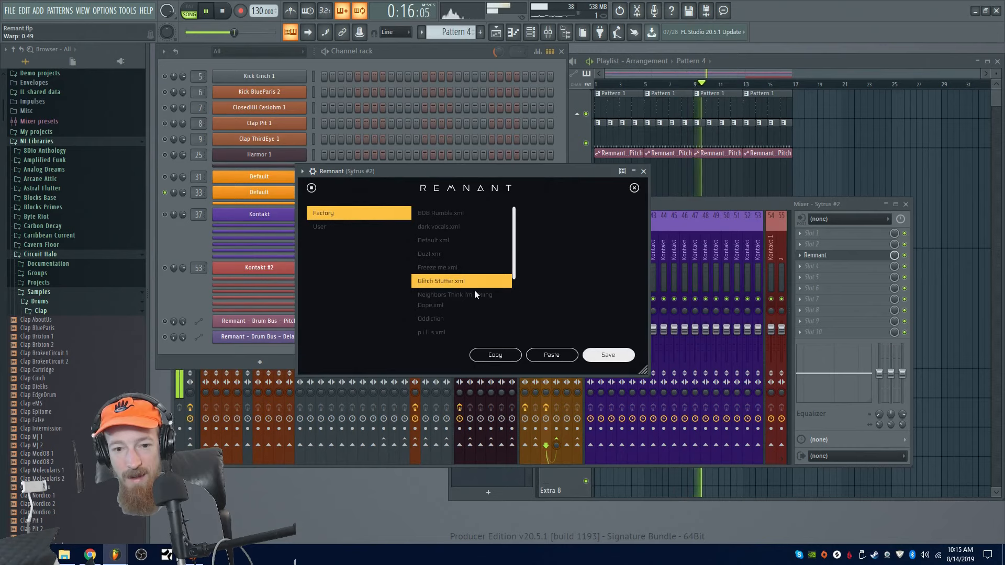
click(475, 296)
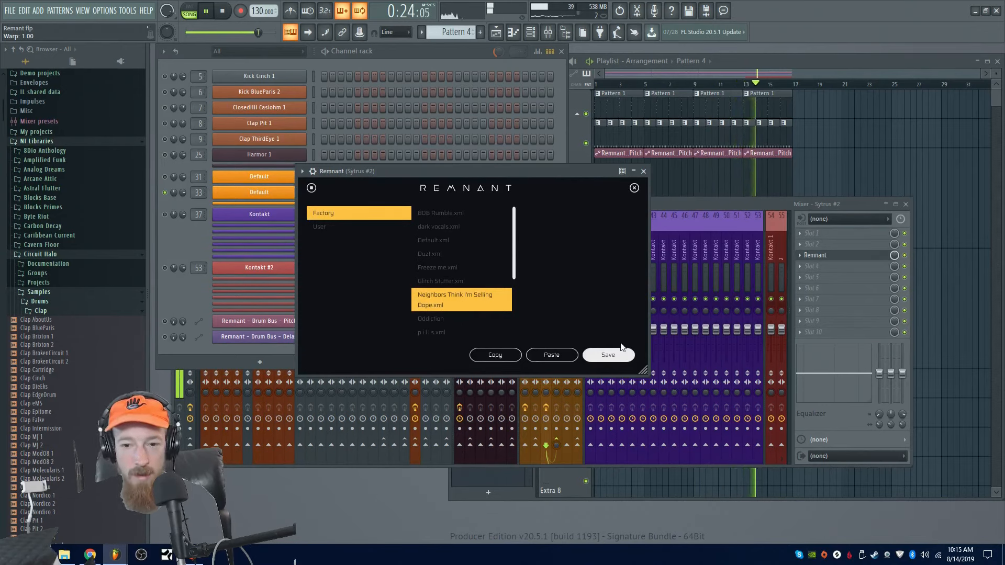
click(635, 188)
- Set Remnant's cutoff to about 545.3 Hz during playback, close the plugin, and stop the song
drag(474, 155, 444, 155)
click(572, 171)
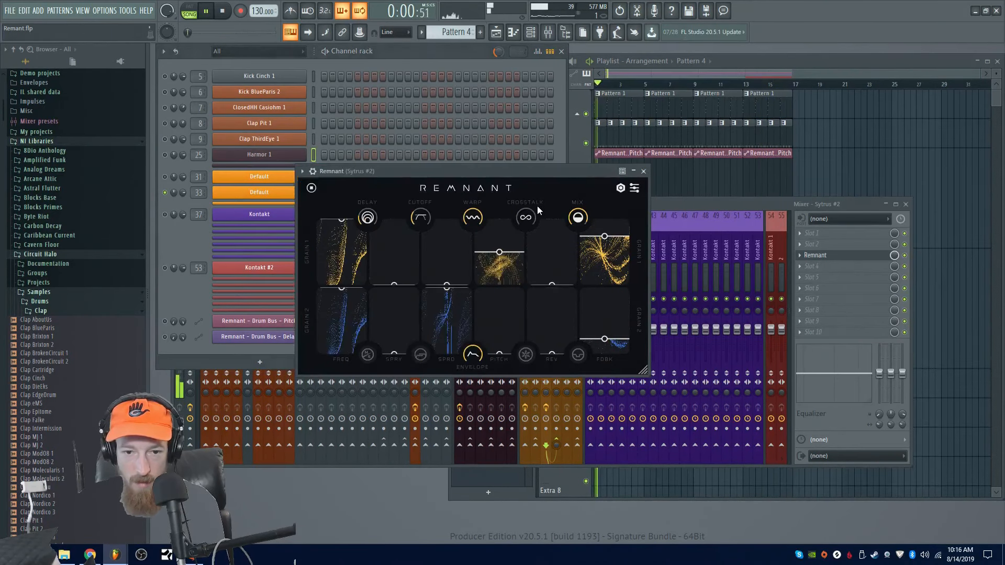
mouse_move(431, 215)
mouse_down()
mouse_move(428, 190)
mouse_move(421, 224)
mouse_up()
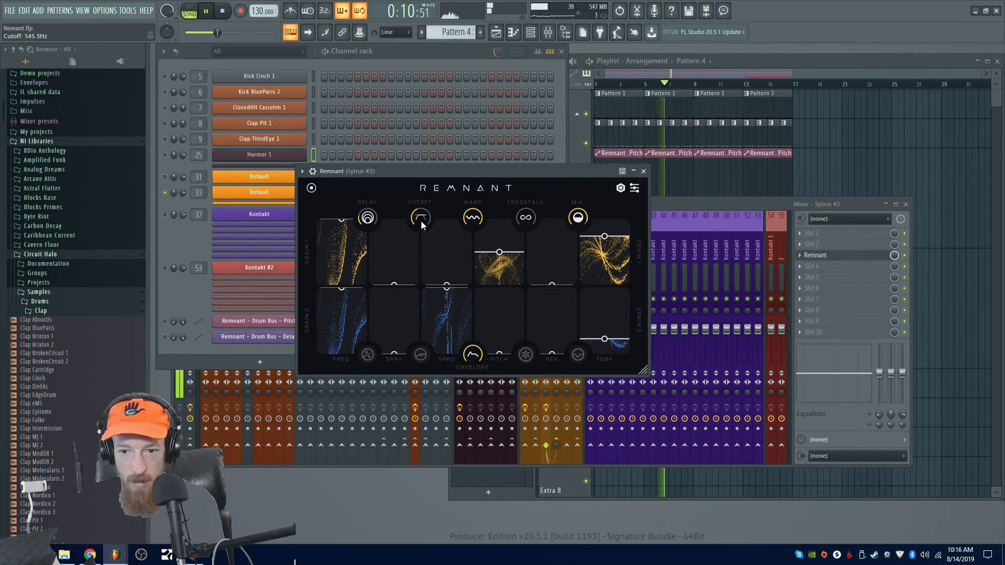
click(643, 171)
key(space)
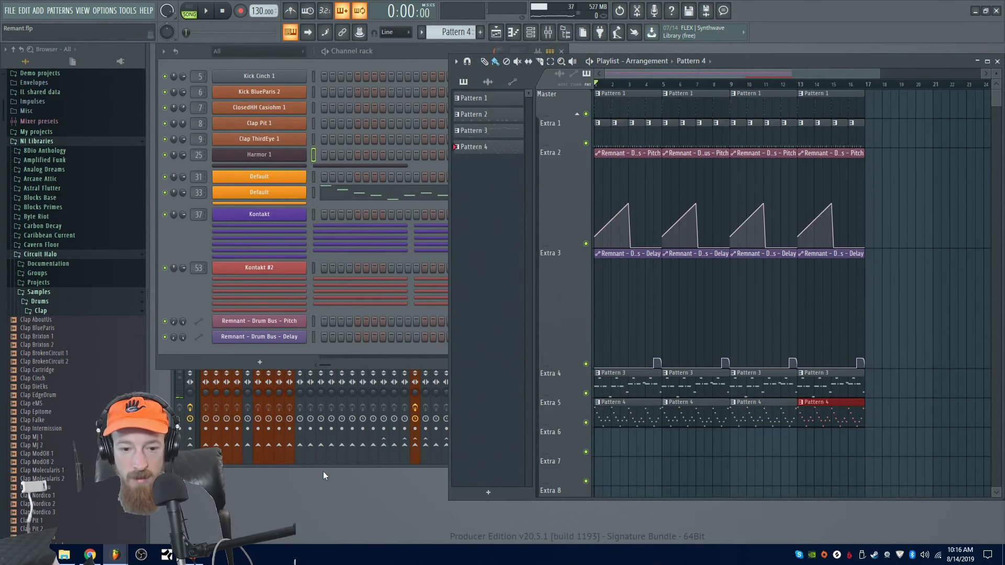
- Reopen Remnant on the Sytrus #2 mixer track and play the song to hear it with all the parts
click(324, 465)
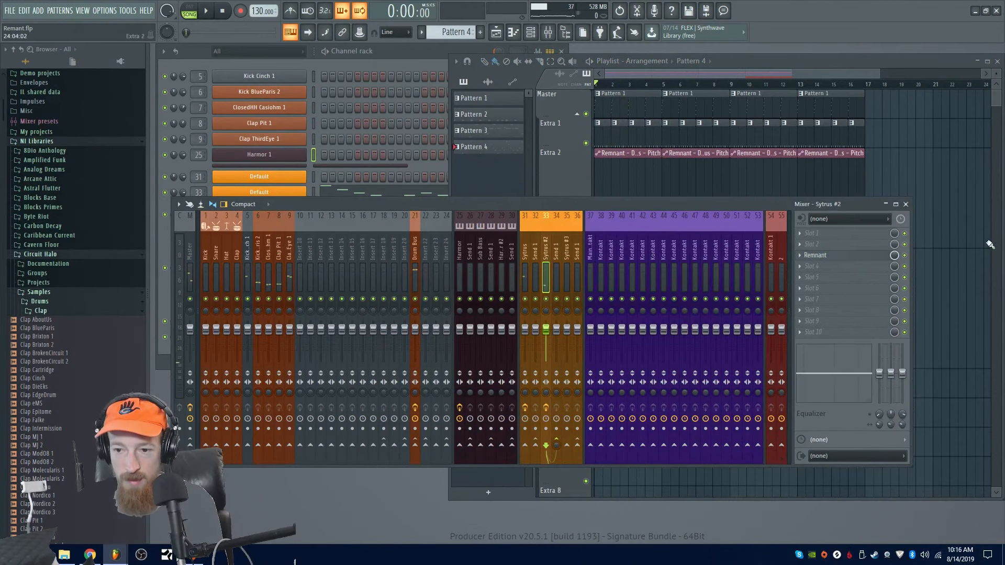
click(866, 256)
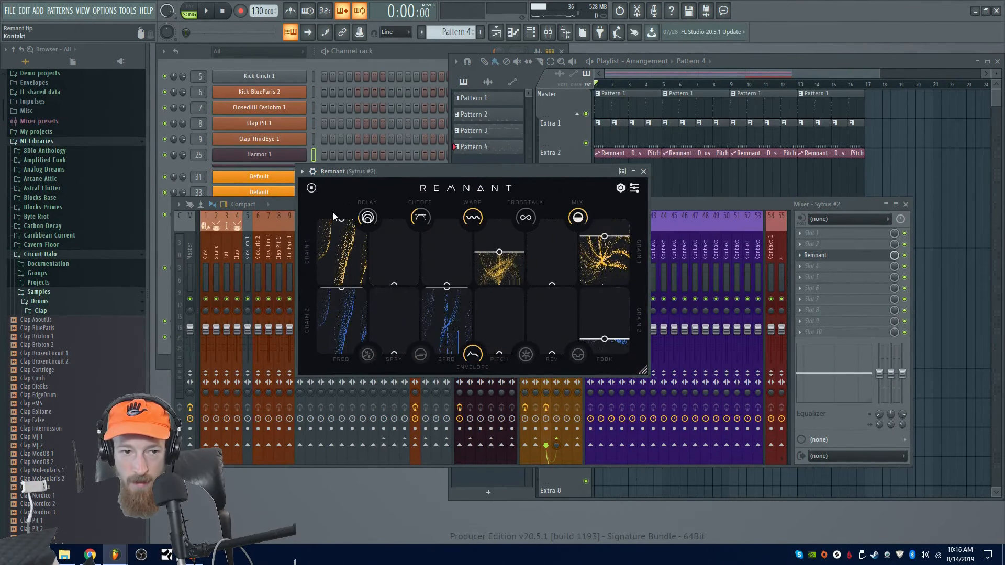
key(space)
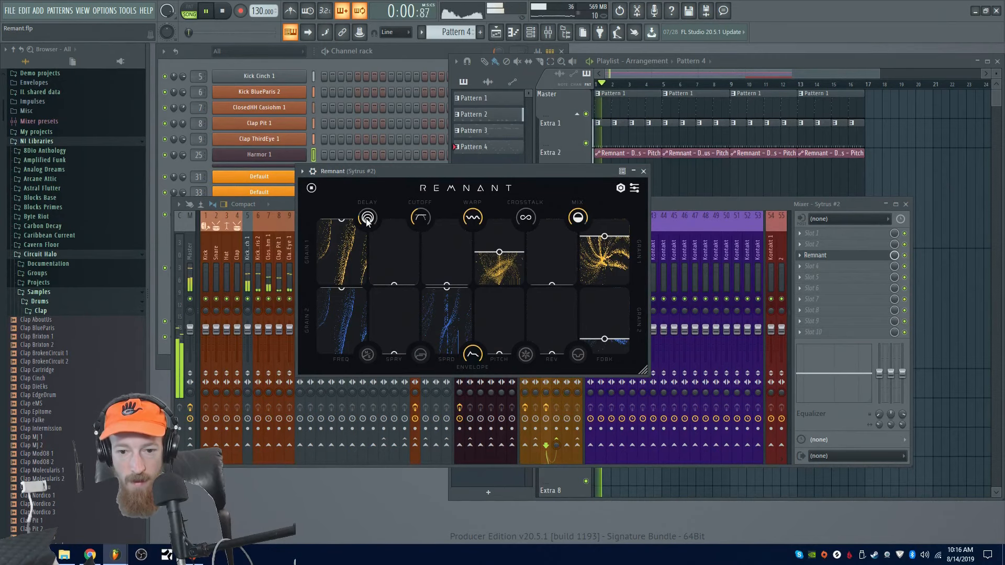
click(694, 200)
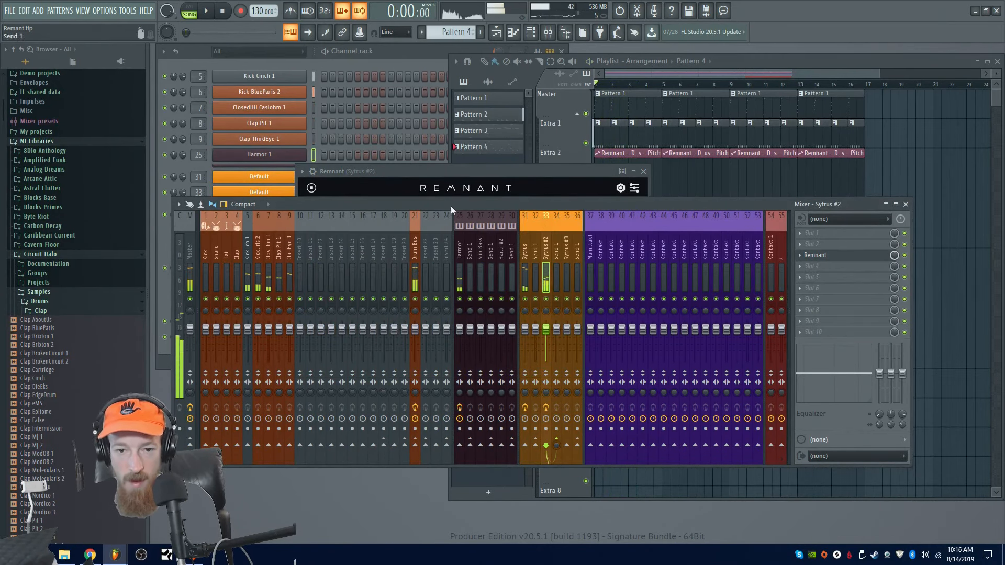
click(431, 171)
key(space)
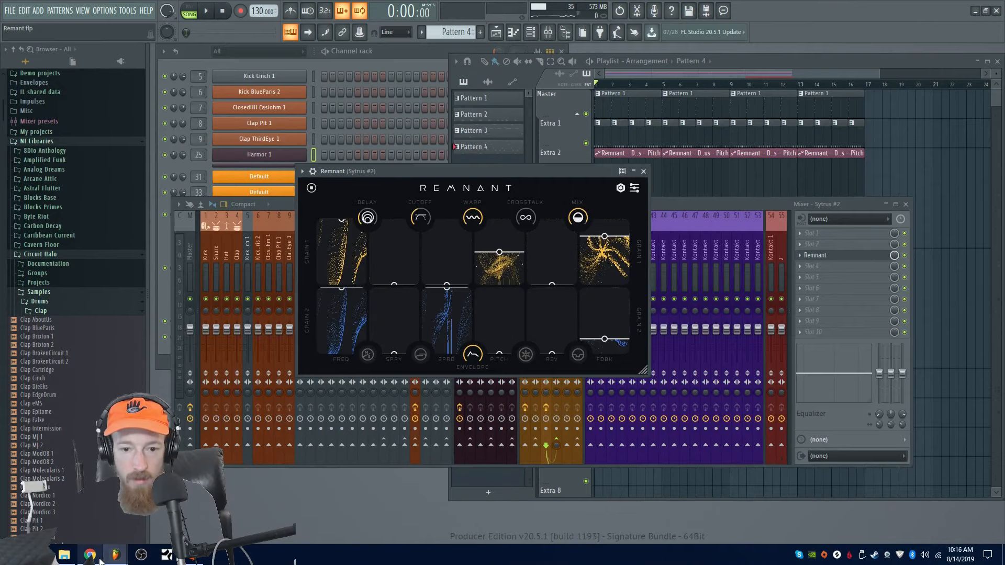
- Check the 130 BPM note delay times in the browser converter, then return to FL Studio, close Remnant, and play the song briefly
key(alt+Tab)
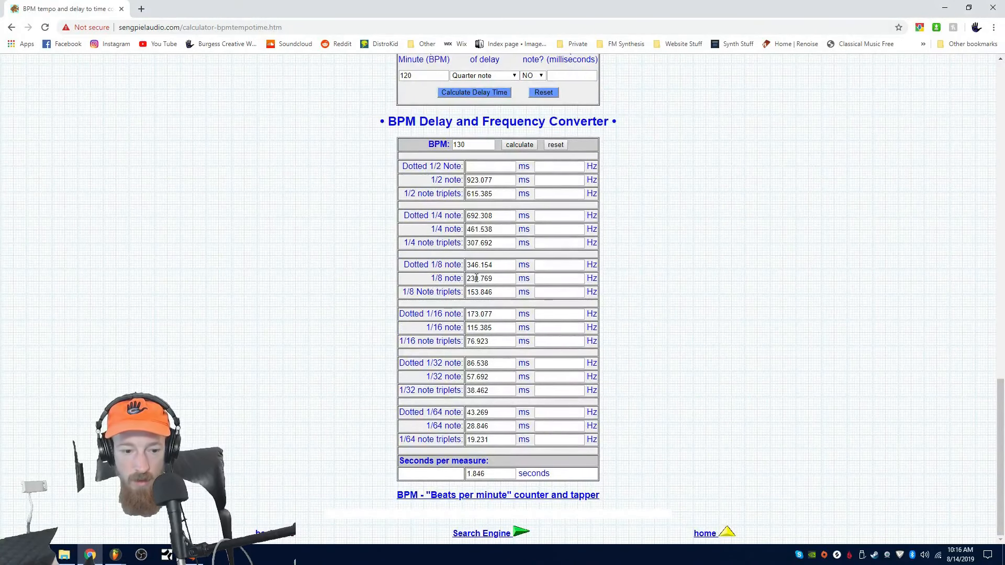
click(124, 523)
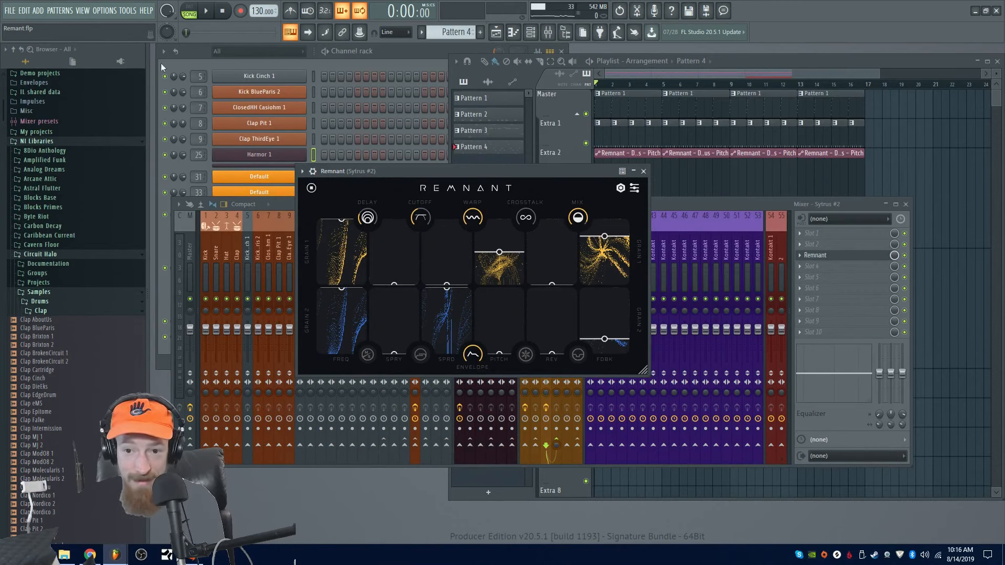
click(643, 171)
key(space)
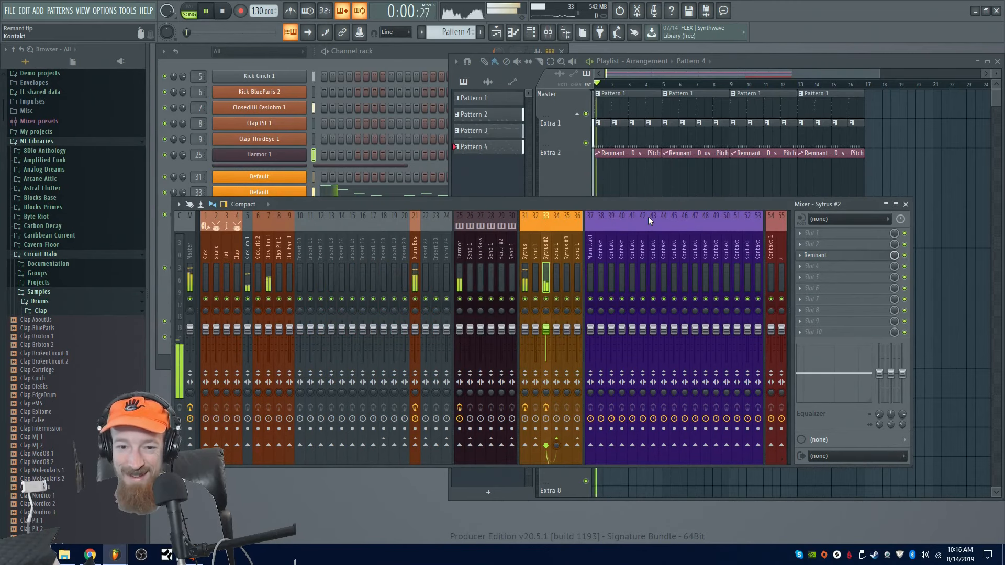
key(space)
- Set Remnant's mix on the Sytrus #2 track to 51.9%, play the song, and close the plugin
click(854, 256)
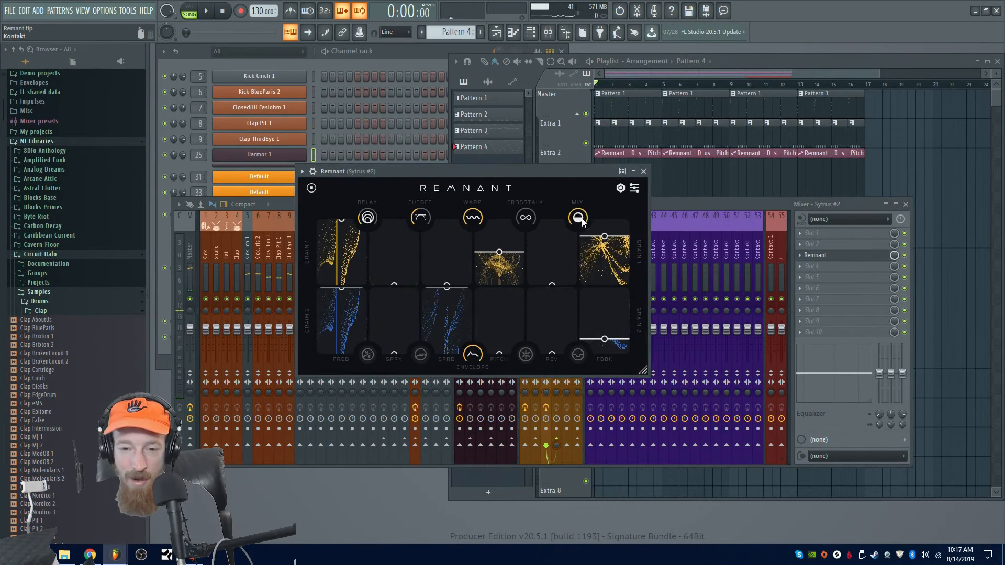
drag(582, 222, 579, 257)
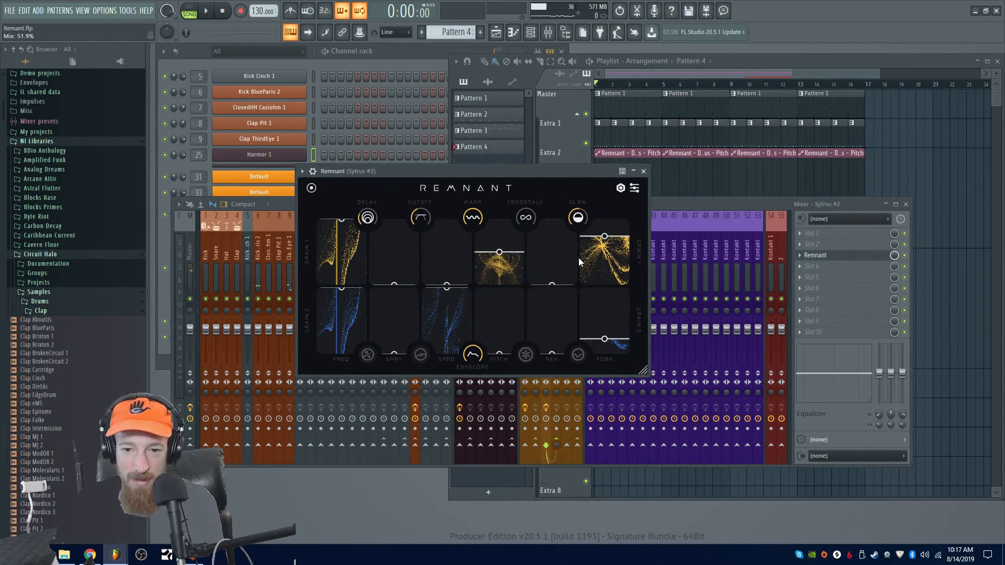
key(space)
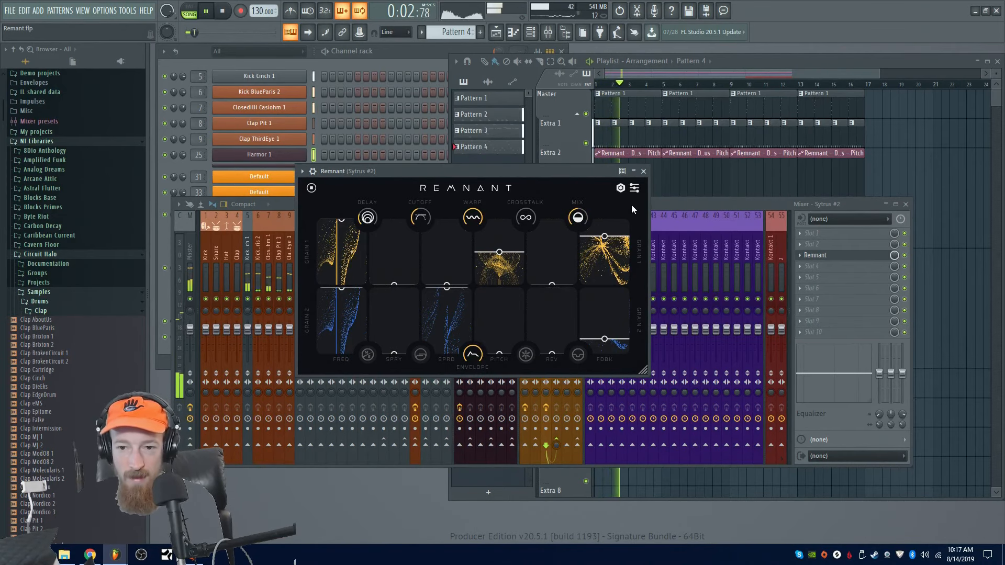
click(644, 171)
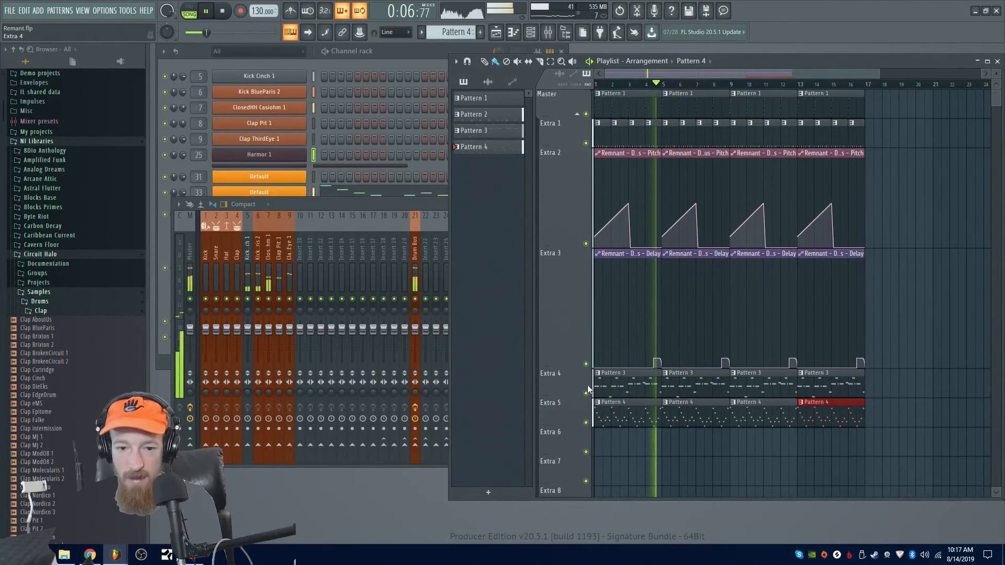
- Check the Drum Bus and Send 1 mixer tracks during playback, reselect the Drum Bus, and stop the song
click(416, 252)
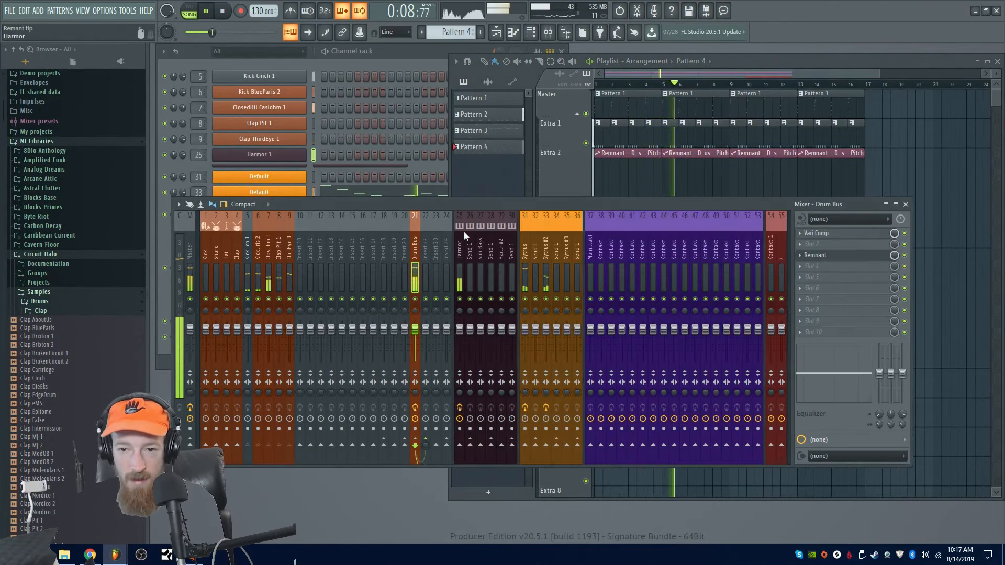
click(535, 254)
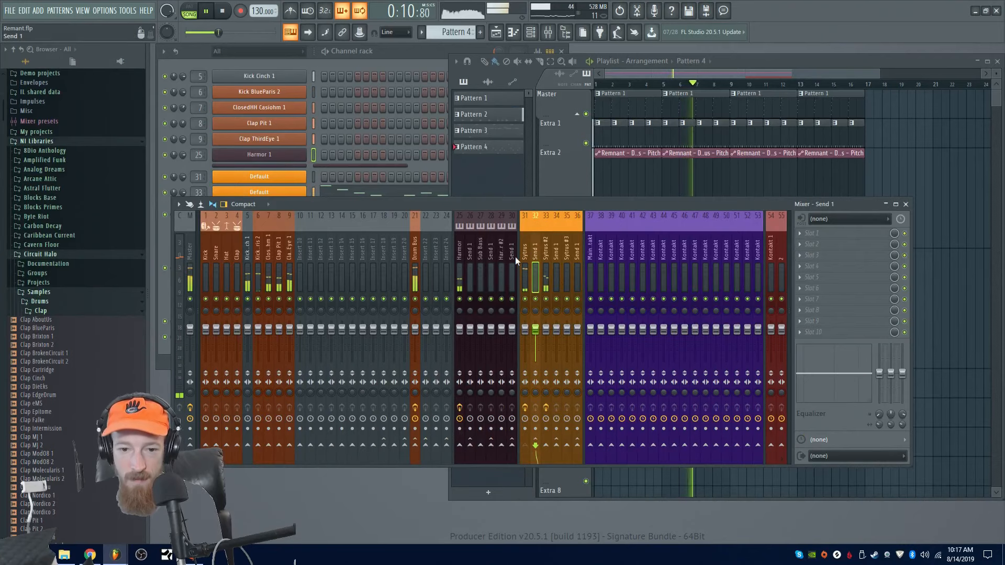
click(410, 257)
key(space)
- Make the first Pattern 2 clip on the Extra 1 track unique and delete the three clips following it
click(645, 78)
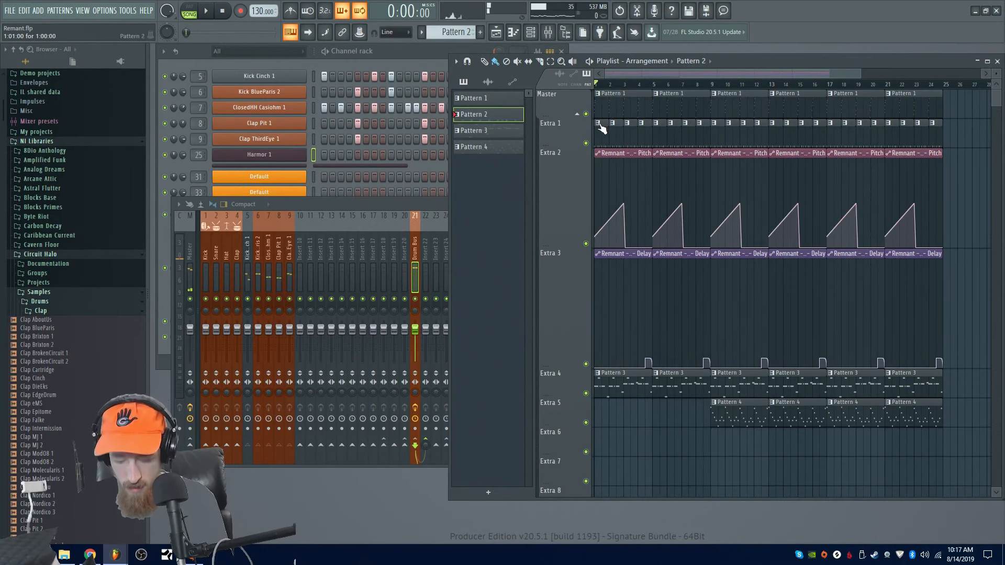
click(598, 124)
click(612, 192)
right_click(614, 128)
right_click(630, 131)
right_click(644, 132)
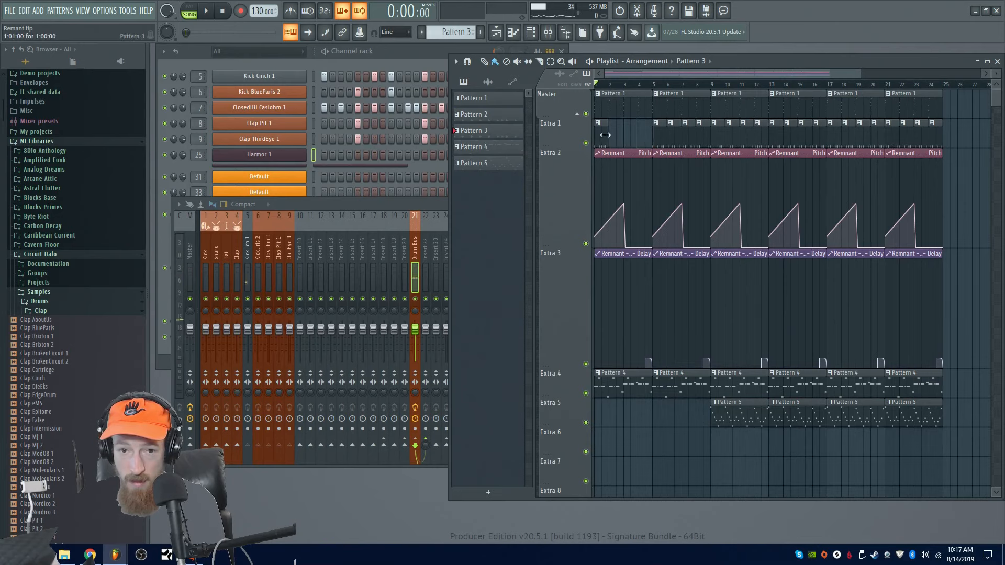
- Cut the steps of Kick Cinch 1, Kick BlueParis 2, Clap Pit 1 and Clap ThirdEye 1 from Pattern 3
click(398, 67)
right_click(306, 72)
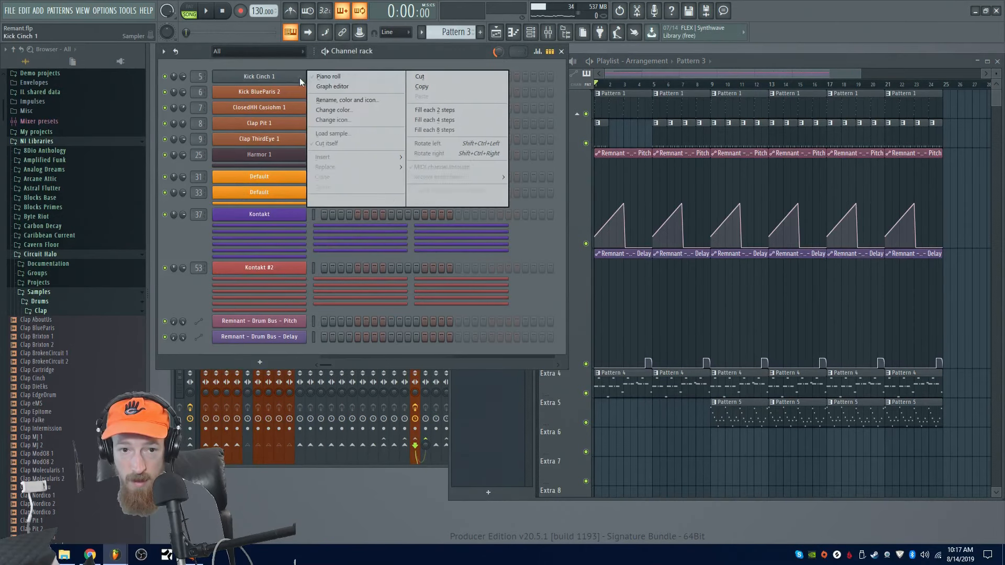
click(410, 80)
right_click(274, 93)
click(475, 93)
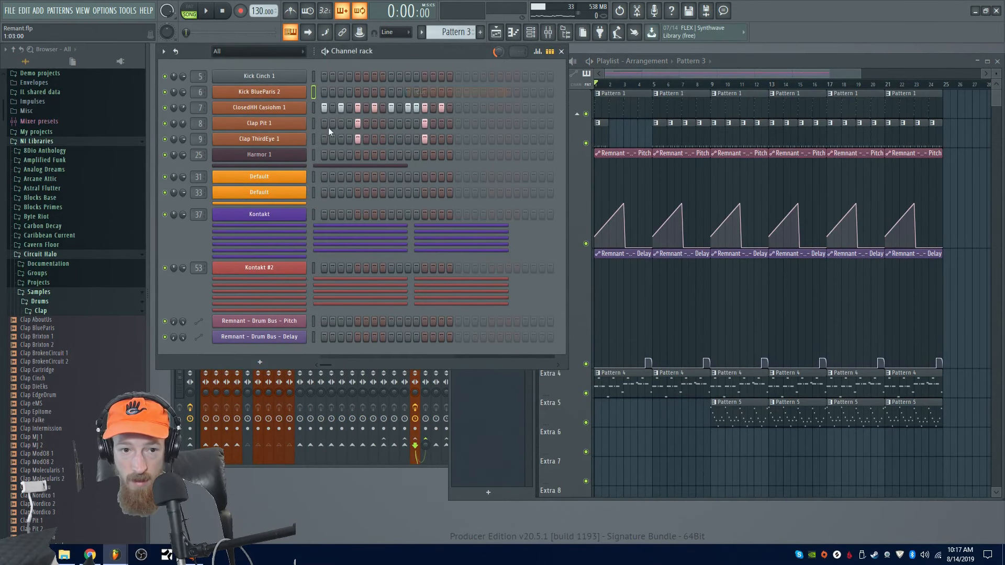
right_click(299, 124)
click(412, 121)
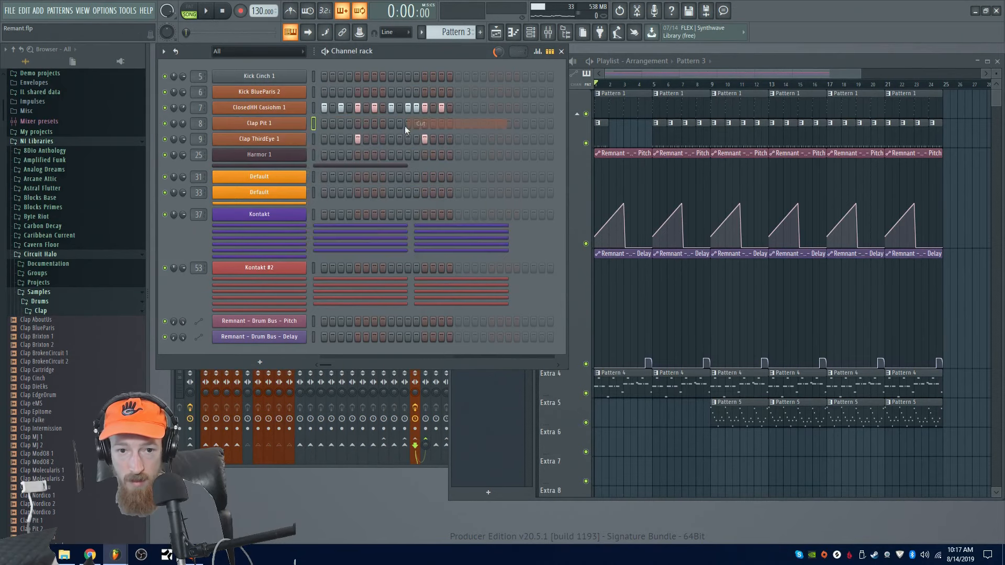
key(space)
right_click(306, 138)
click(454, 140)
- Duplicate the Pattern 3 clip three times to fill the first four bars of Extra 1, and stop the song
drag(620, 139, 582, 141)
key(ctrl+b)
key(ctrl+b)
key(ctrl+b)
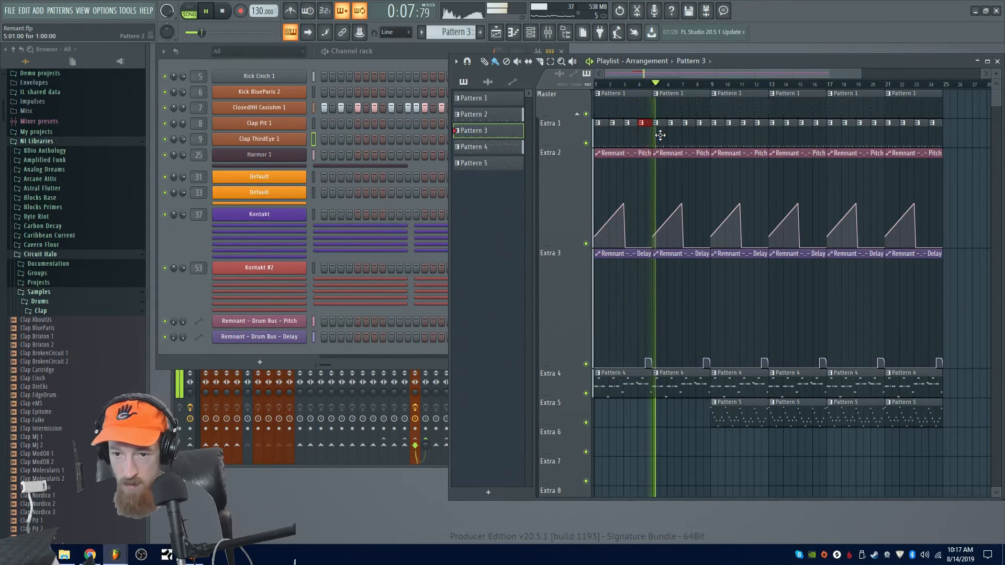
key(space)
- Switch to Pattern 2 and adjust the Clap Pit 1 mixer level to slightly below the other drum tracks
click(481, 114)
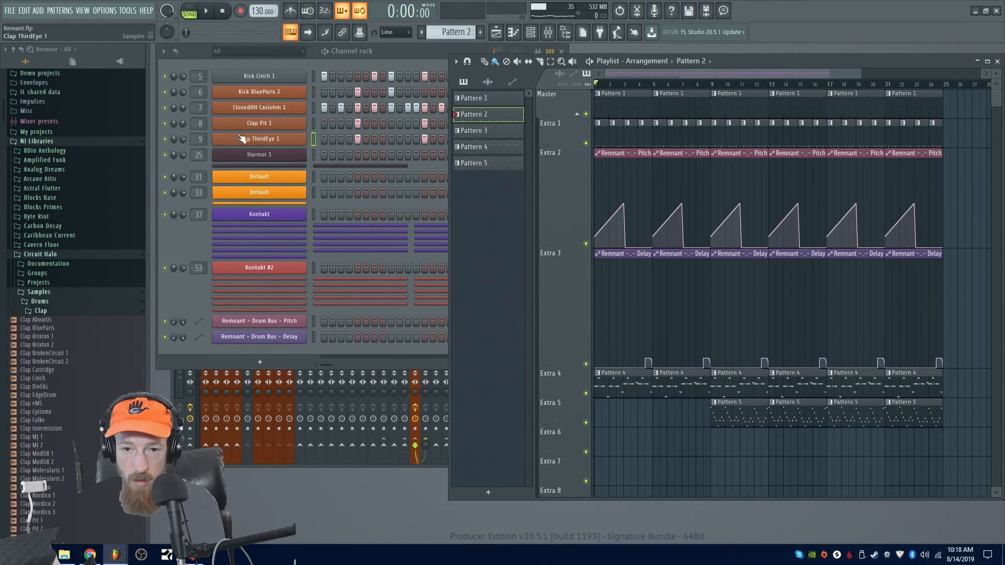
click(548, 32)
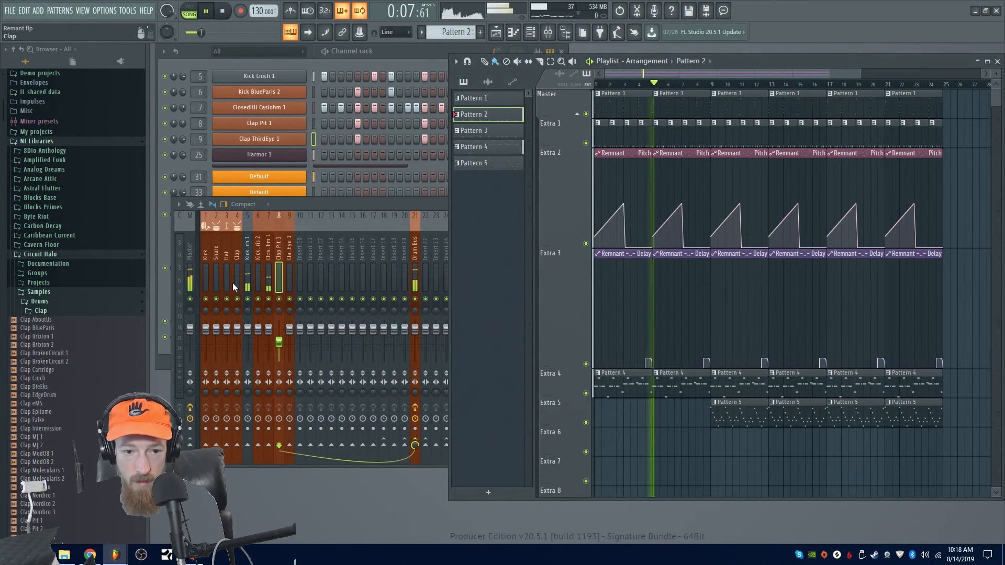
mouse_move(278, 341)
mouse_down()
mouse_move(291, 334)
mouse_move(280, 336)
mouse_up()
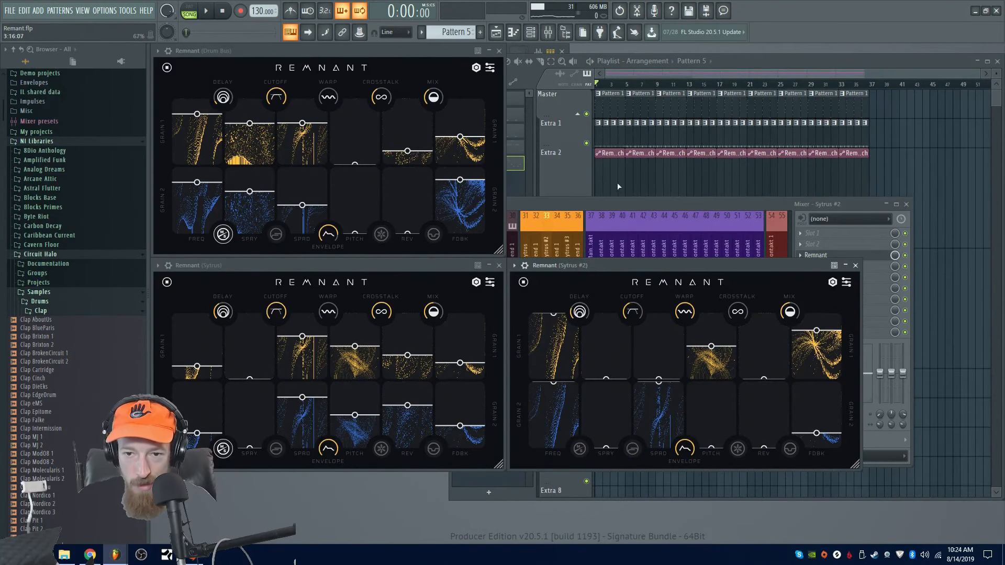
- Detach the Remnant windows of Sytrus #2, Sytrus and the Drum Bus
click(515, 266)
key(d)
click(157, 266)
key(d)
click(157, 50)
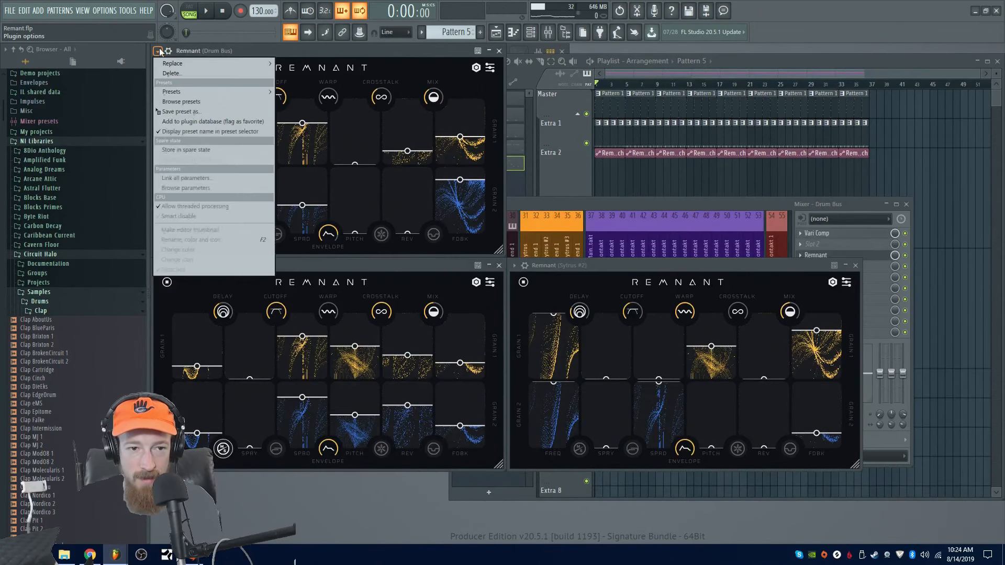
key(d)
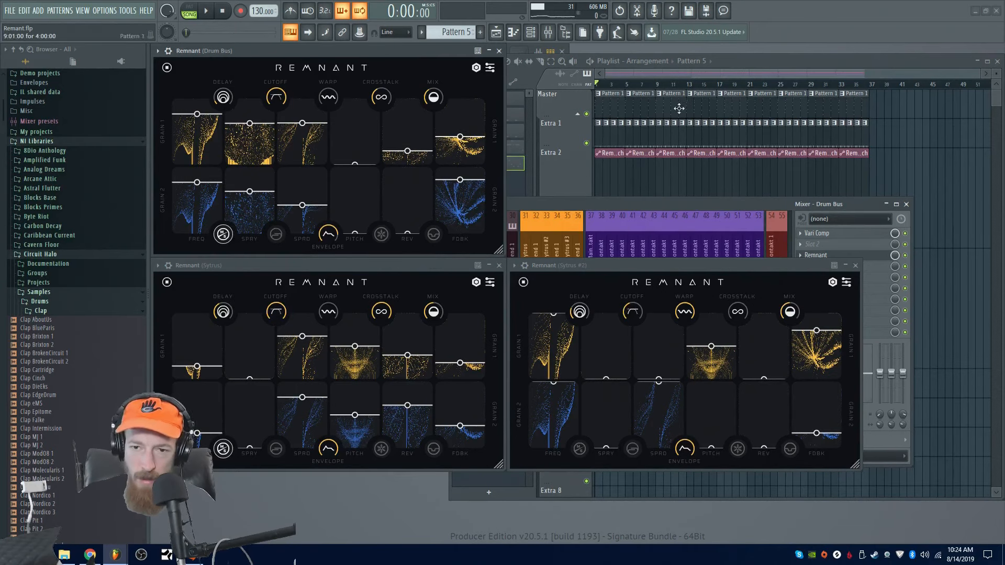
- Play the song with all three Remnant windows in view, stop it, and place the Sytrus #2 window beside the Sytrus one
click(656, 77)
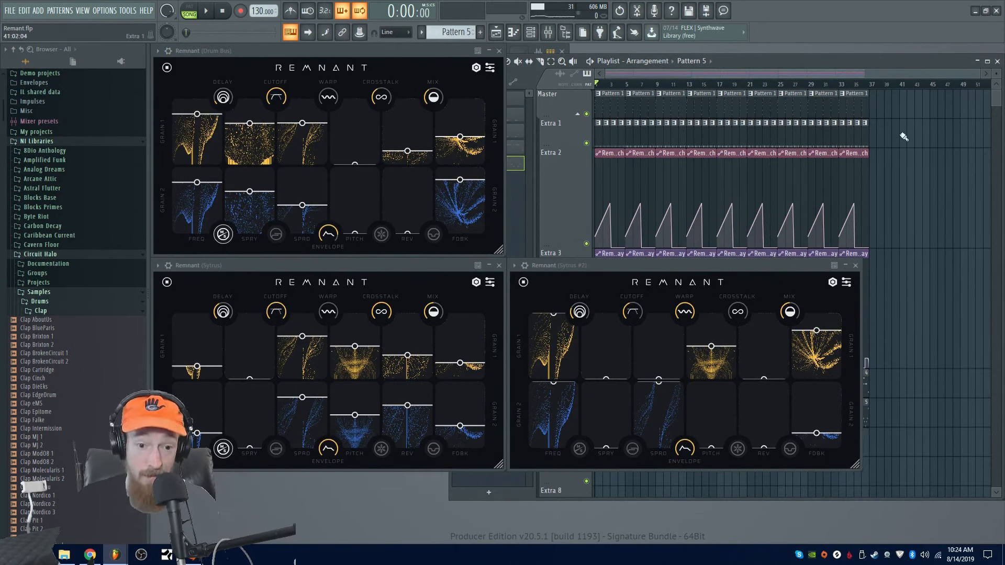
key(space)
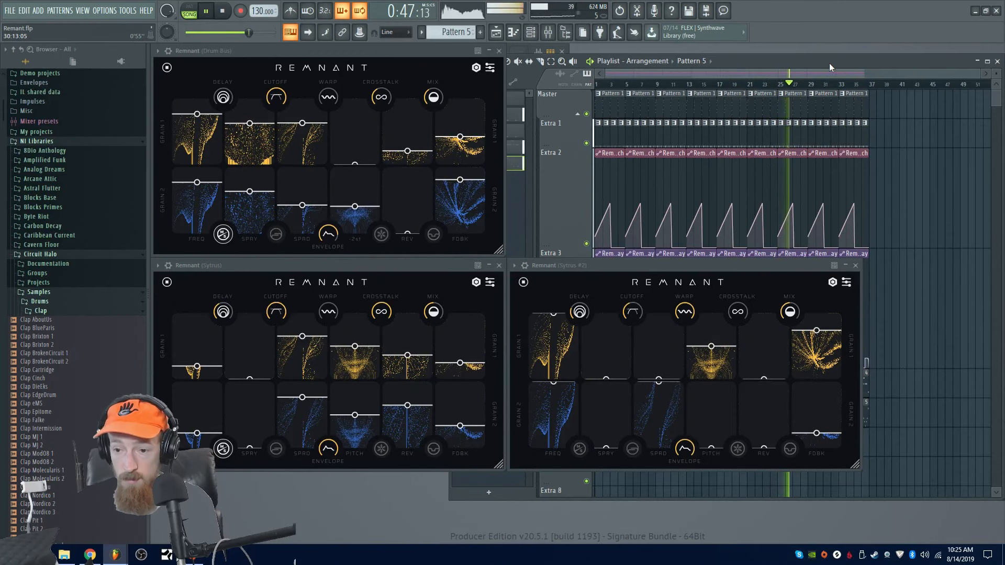
drag(774, 261, 622, 166)
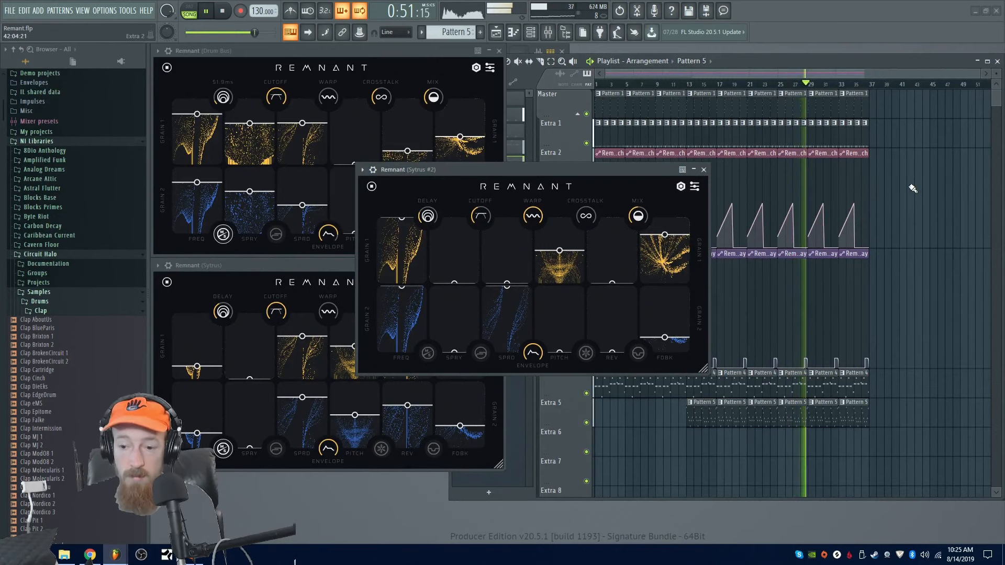
key(space)
drag(595, 174, 736, 265)
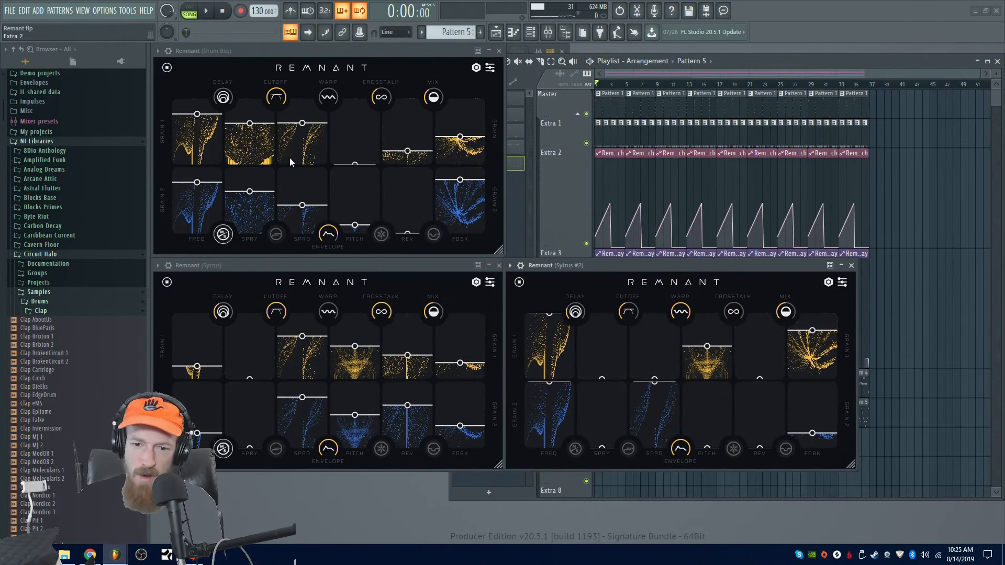